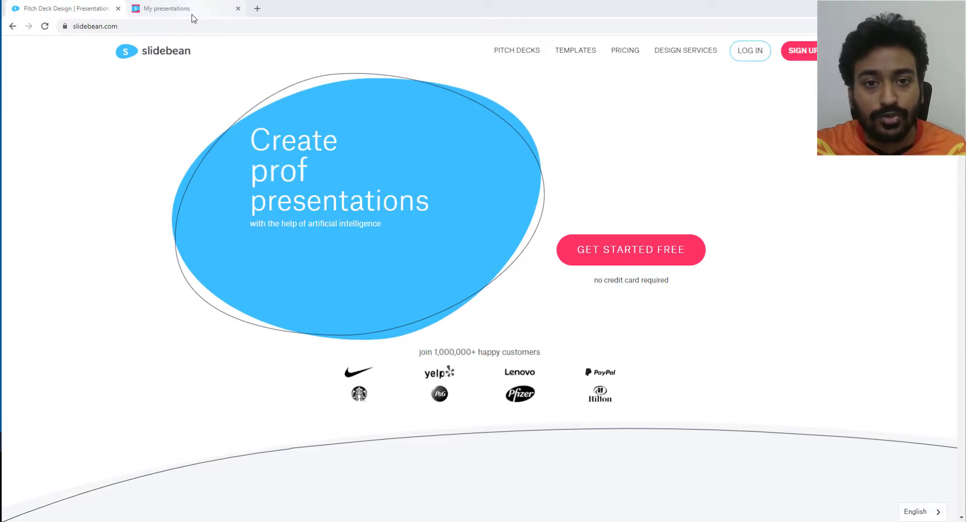
Step: Go to the My Presentations dashboard and start a new presentation with the Use a Template project type
left_click(192, 15)
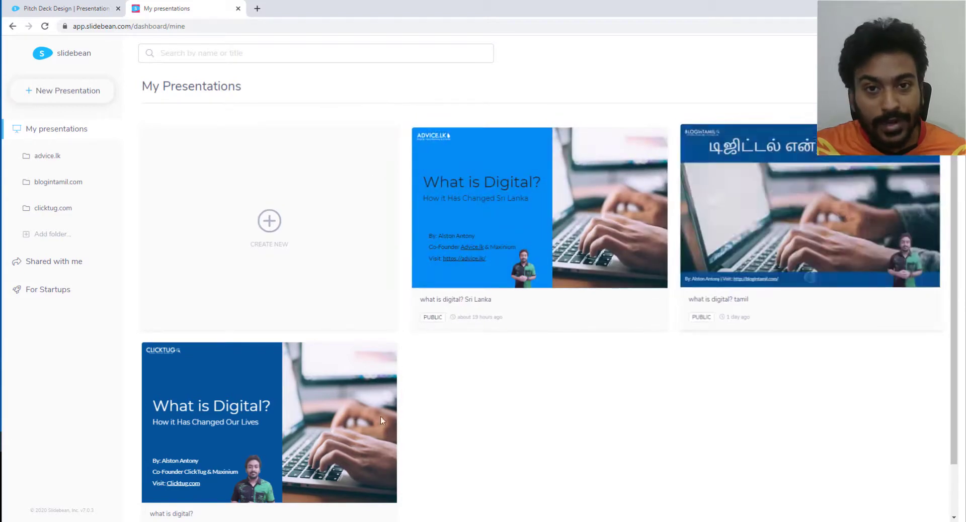
mouse_move(378, 420)
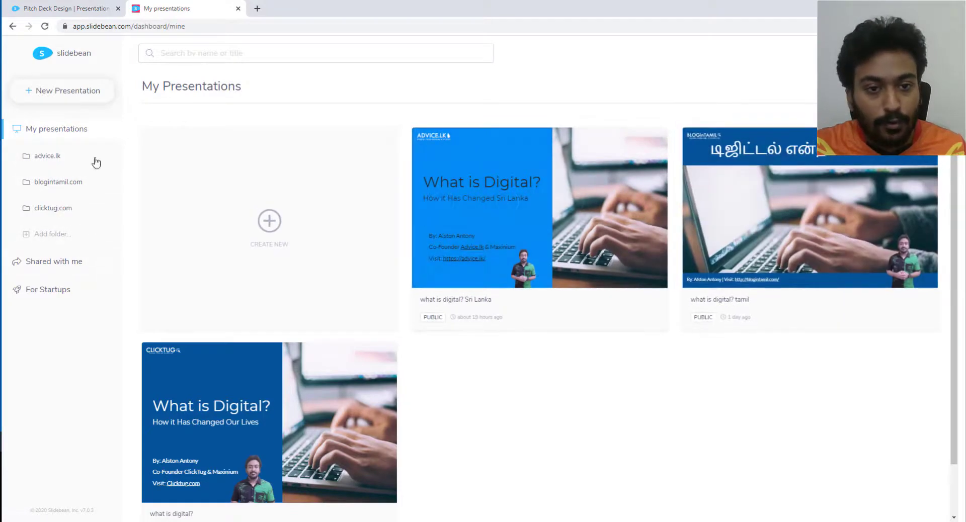
mouse_move(448, 247)
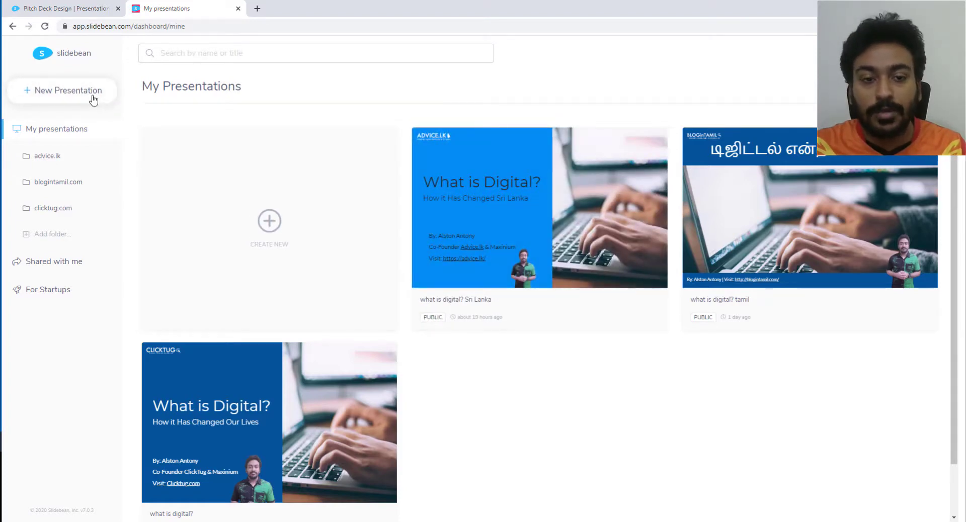
left_click(93, 95)
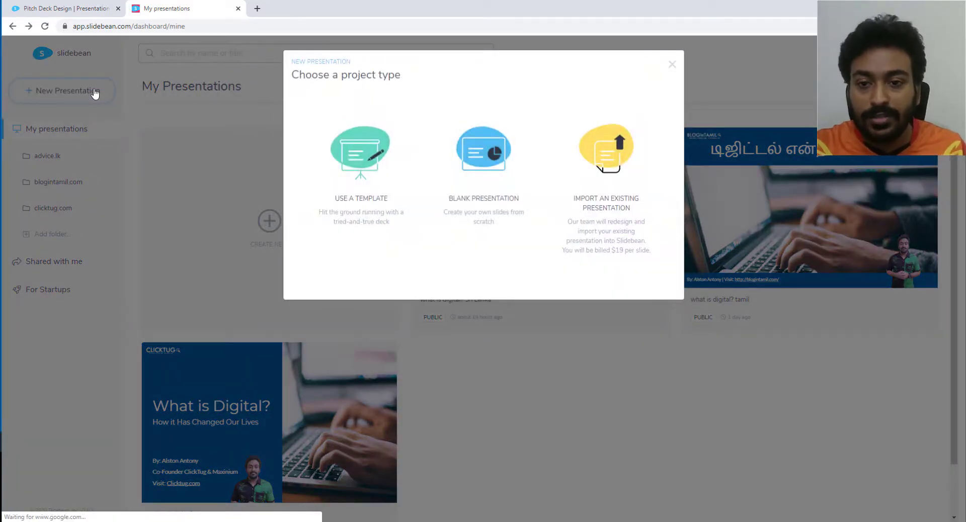
left_click(373, 215)
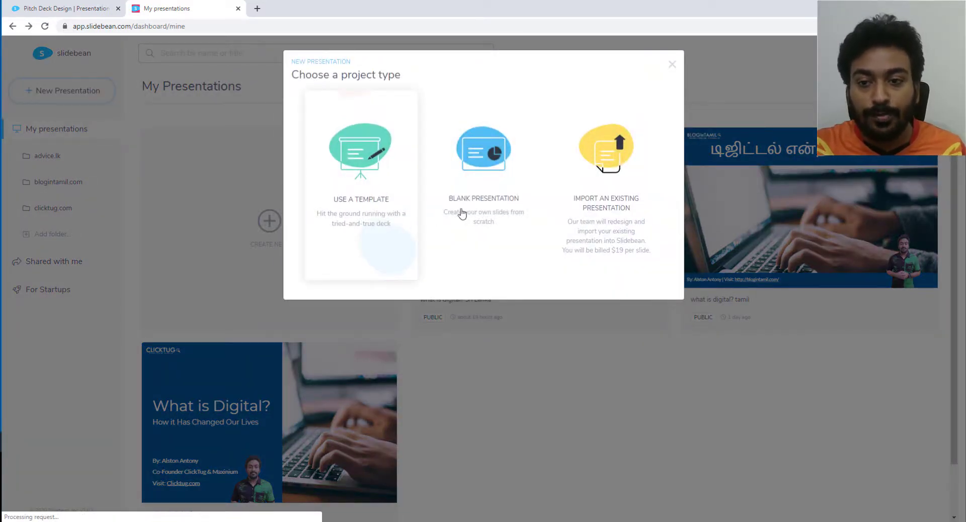
left_click(358, 203)
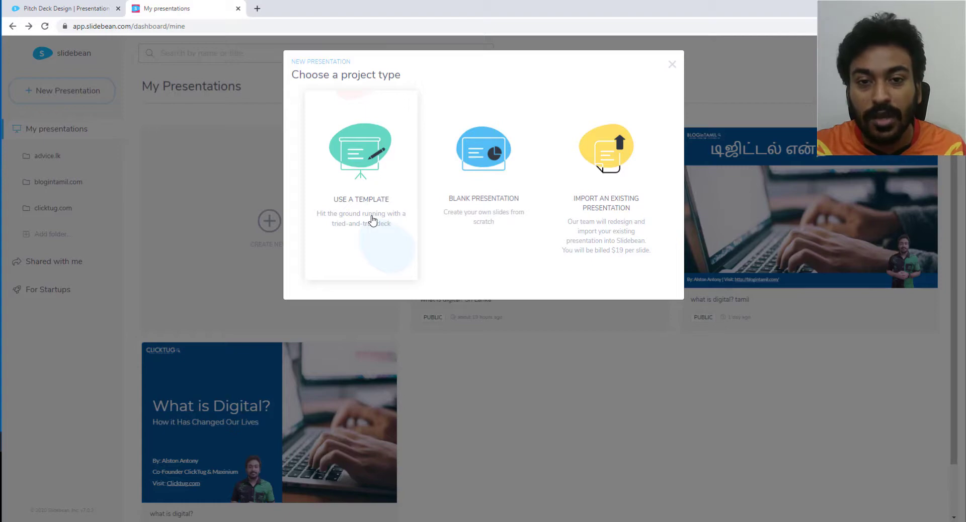
left_click(372, 221)
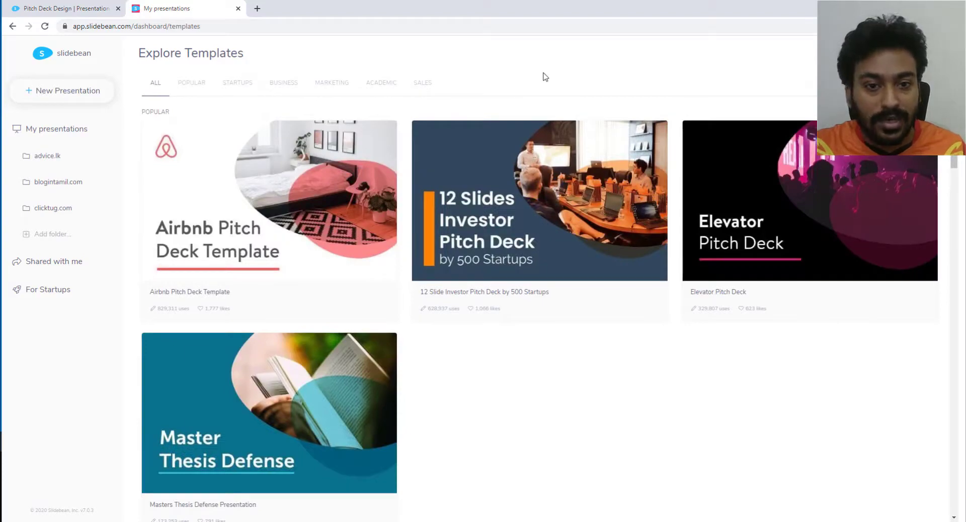
Step: Look through the full template gallery and filter it to the Business category
scroll(456, 224, "down", 15)
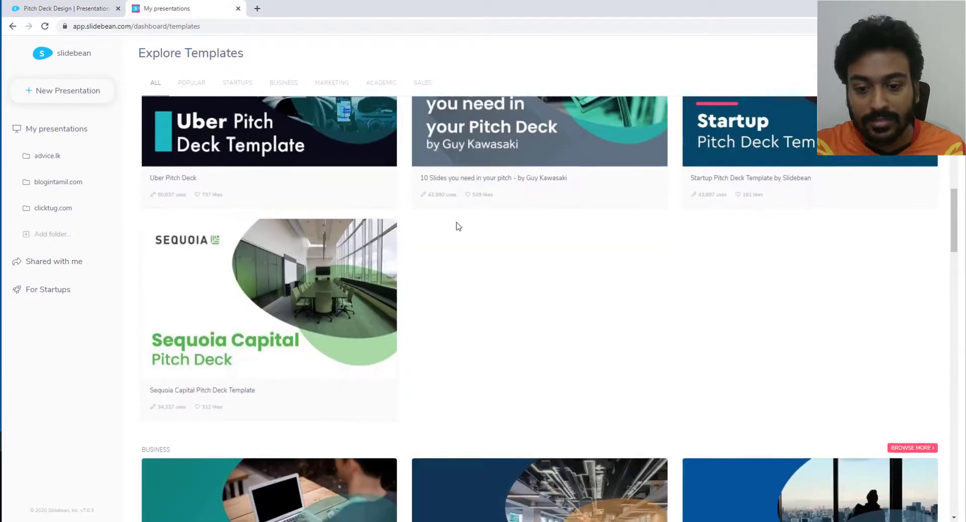
scroll(457, 224, "down", 15)
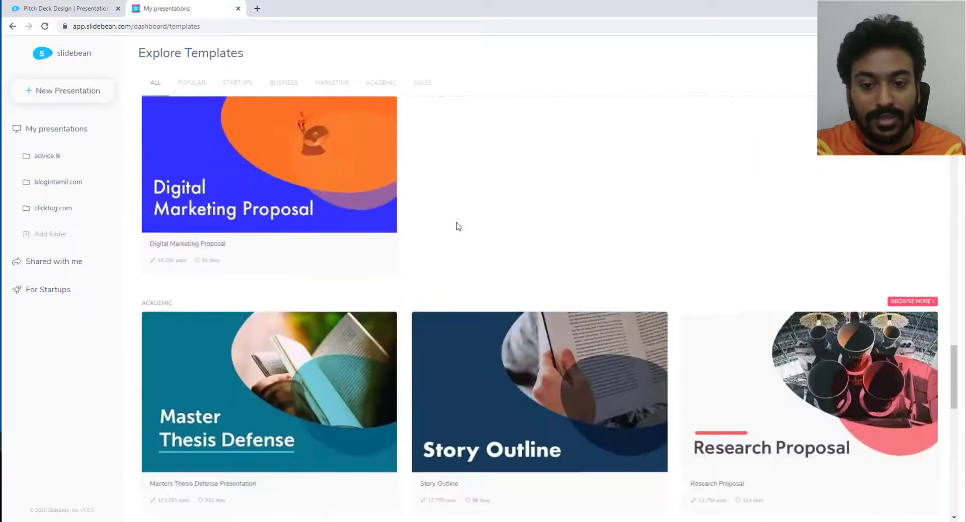
scroll(456, 227, "down", 10)
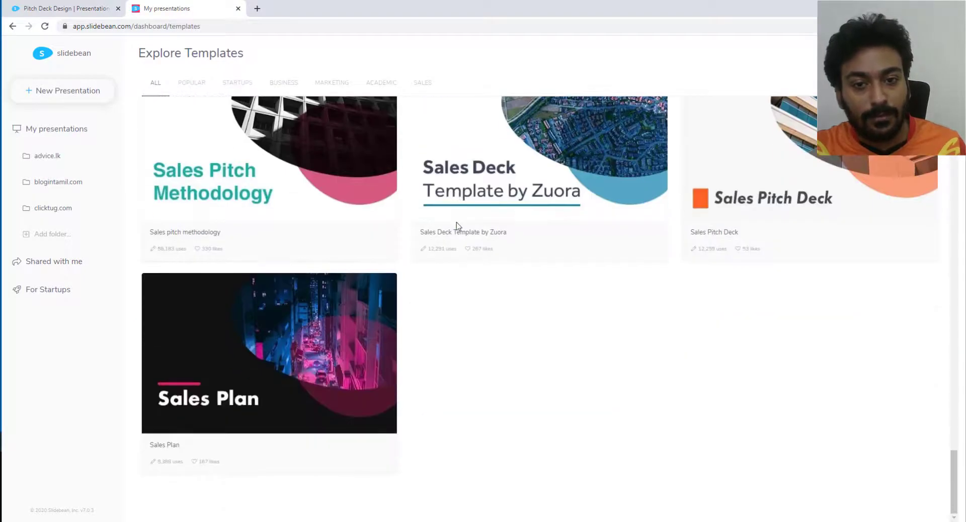
scroll(397, 287, "up", 10)
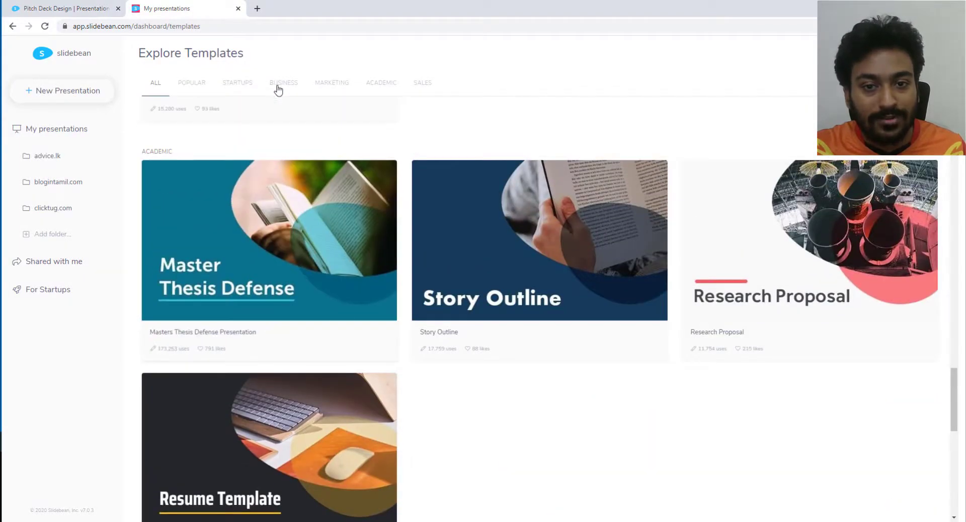
left_click(278, 90)
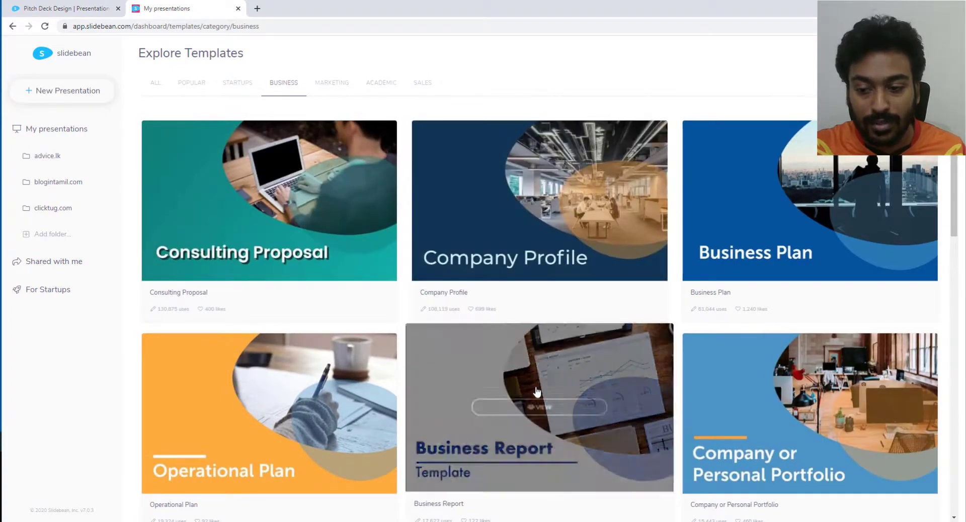
scroll(545, 354, "down", 1)
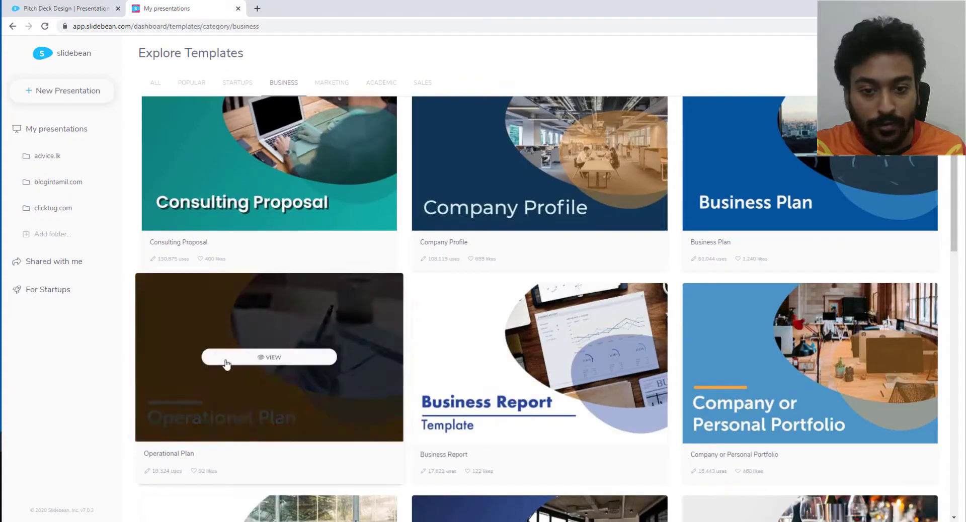
Step: Preview the Operational Plan template in full screen, page through its slides up to the Stretch Plan financials, and close the preview
left_click(227, 358)
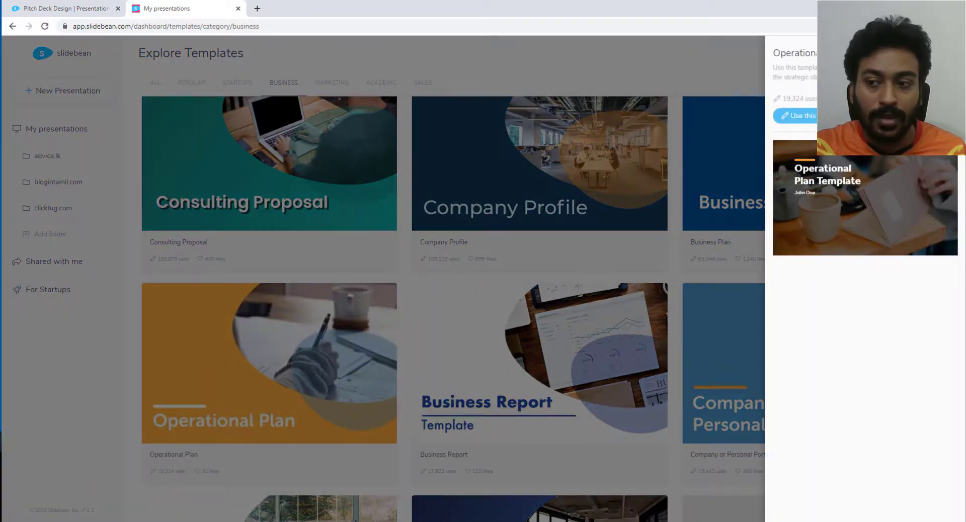
left_click(865, 201)
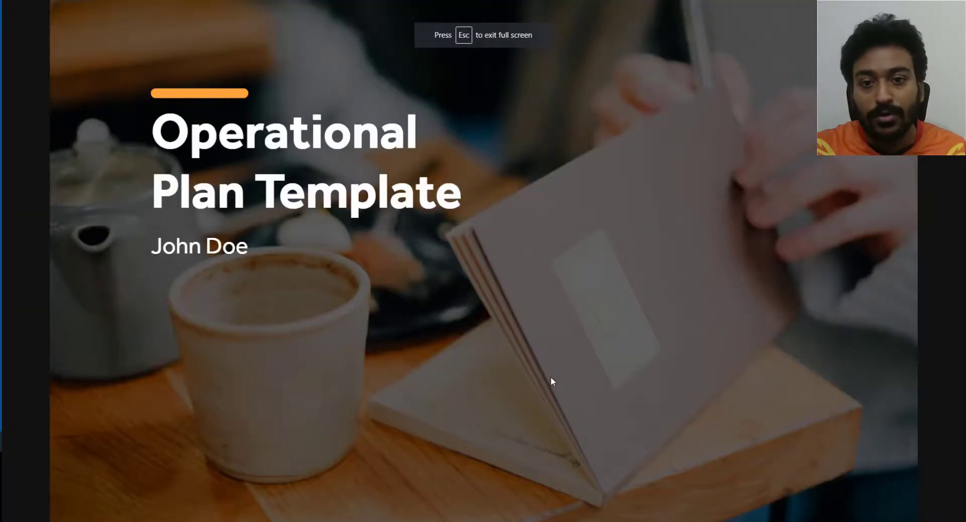
left_click(550, 376)
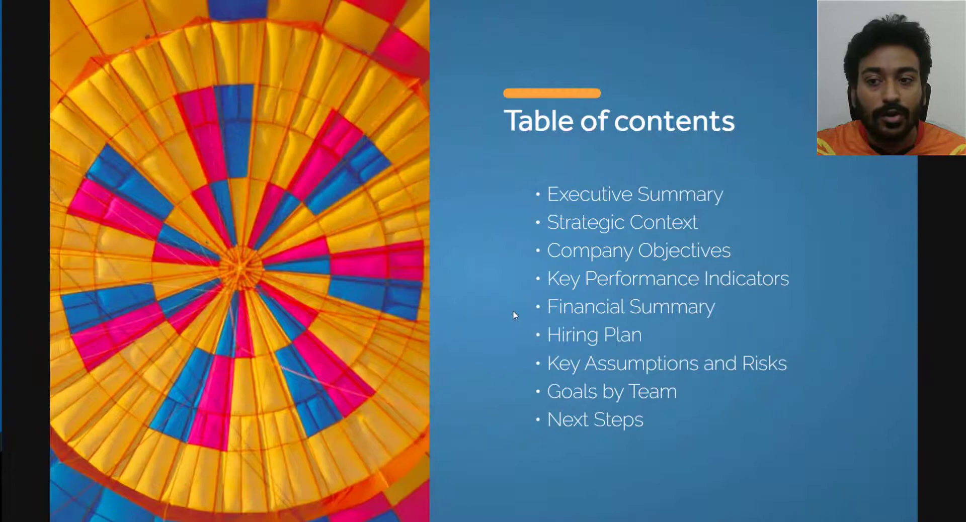
left_click(513, 312)
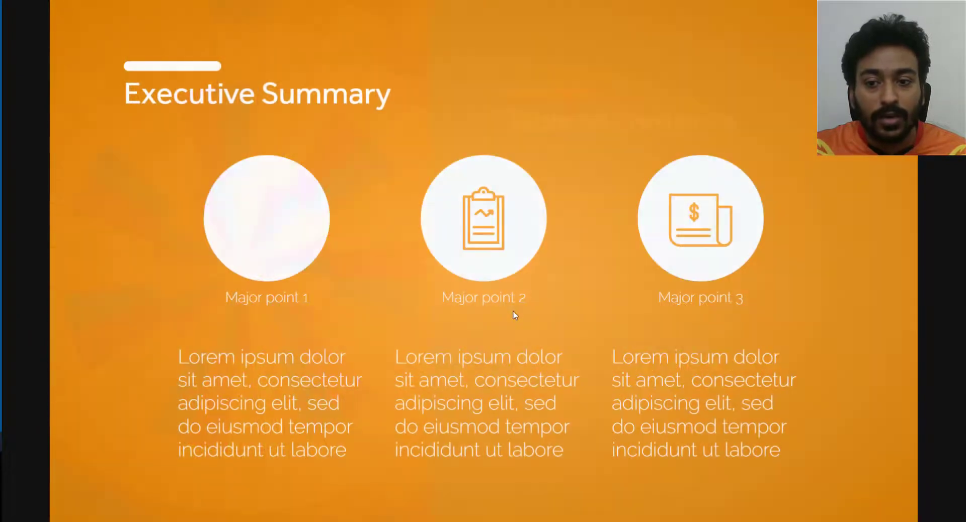
left_click(513, 312)
left_click(513, 311)
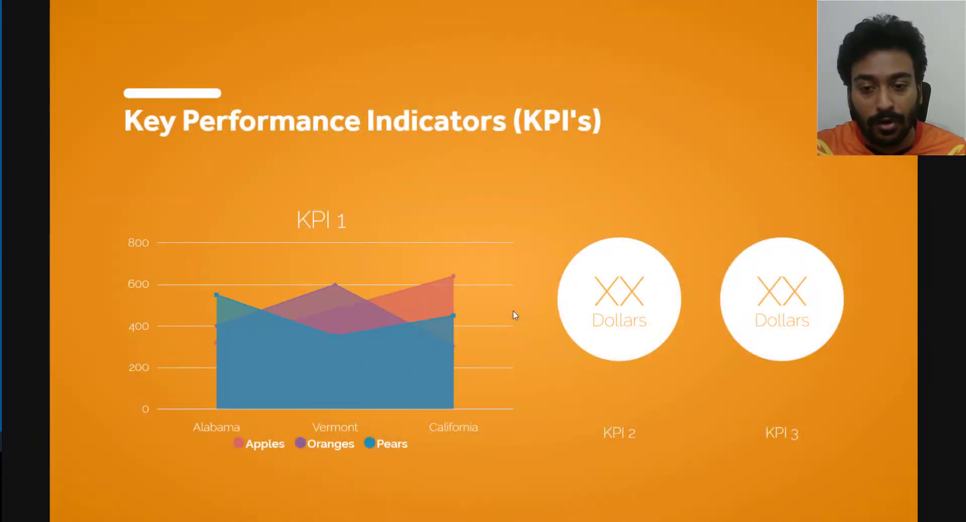
left_click(513, 315)
left_click(513, 315)
left_click(513, 315)
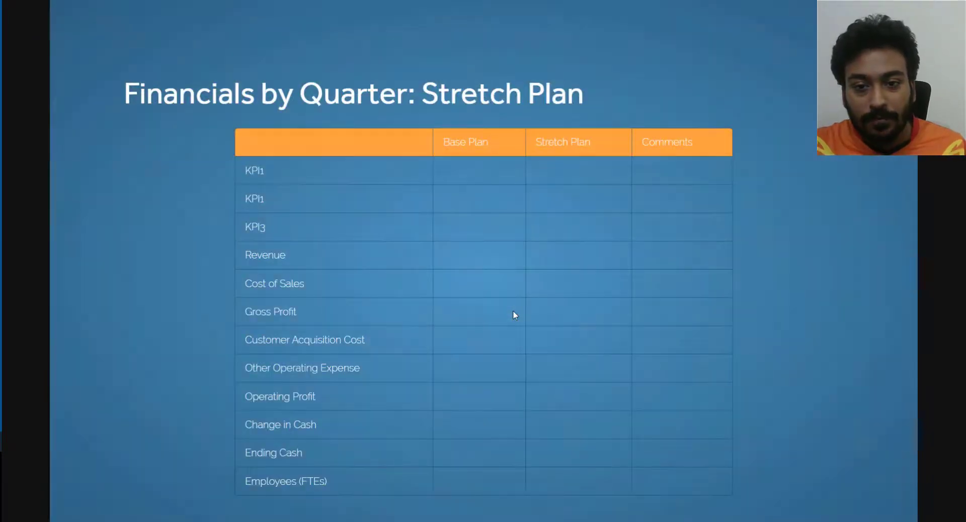
key("Escape")
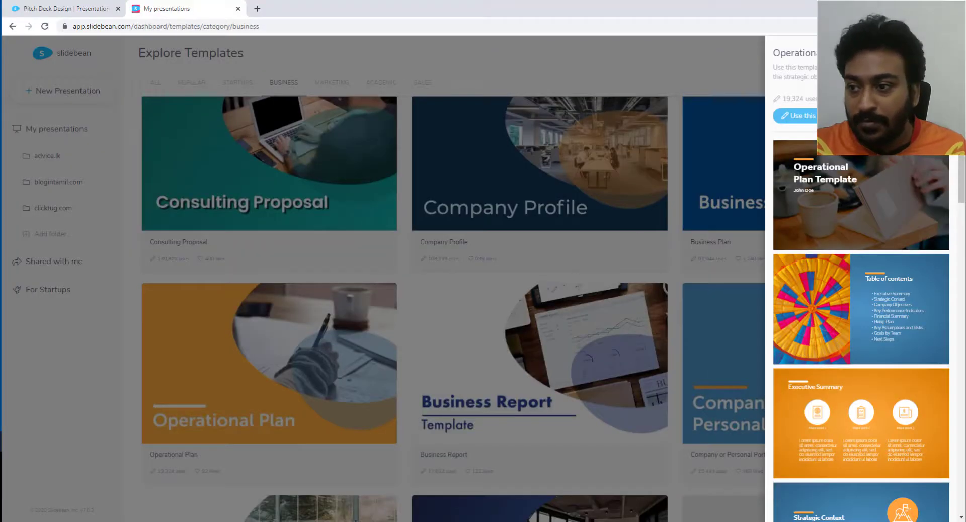
left_click(630, 63)
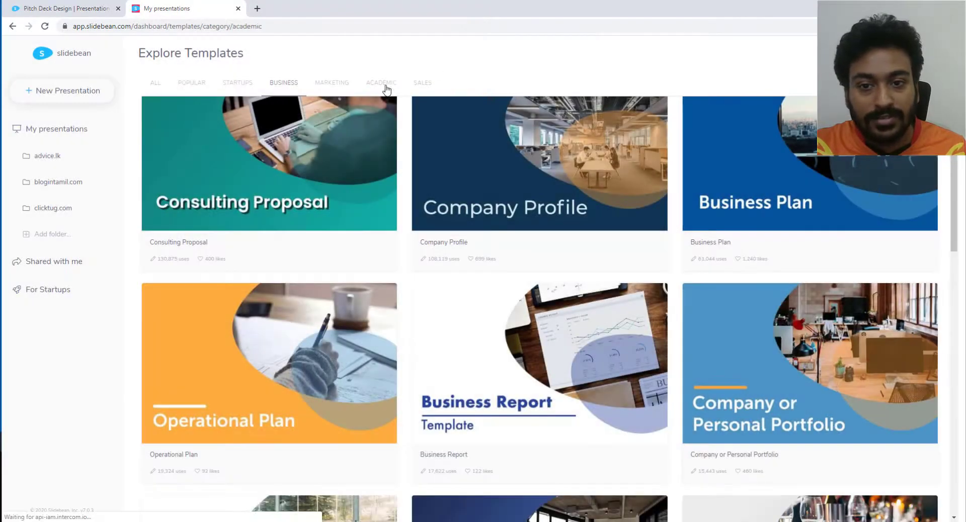
Step: View the Academic templates and return to the list of all template categories
left_click(382, 83)
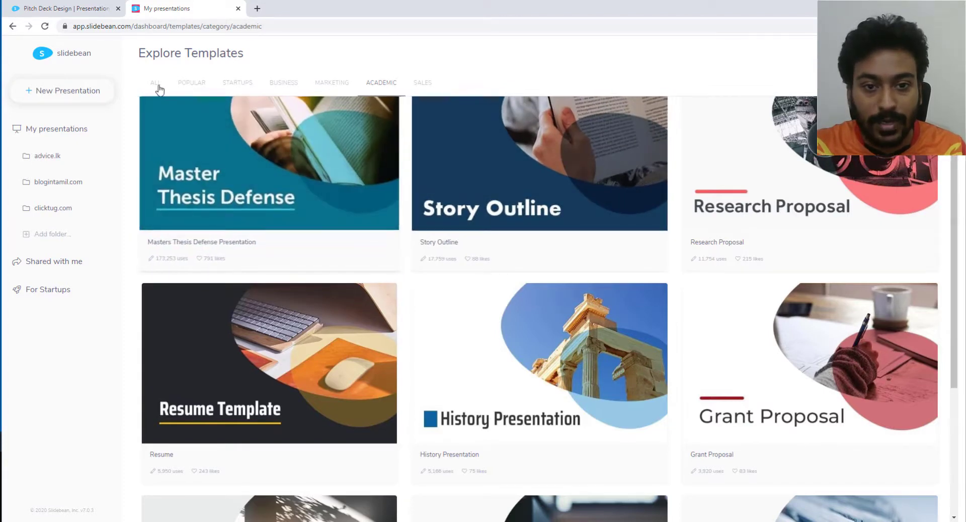
left_click(157, 85)
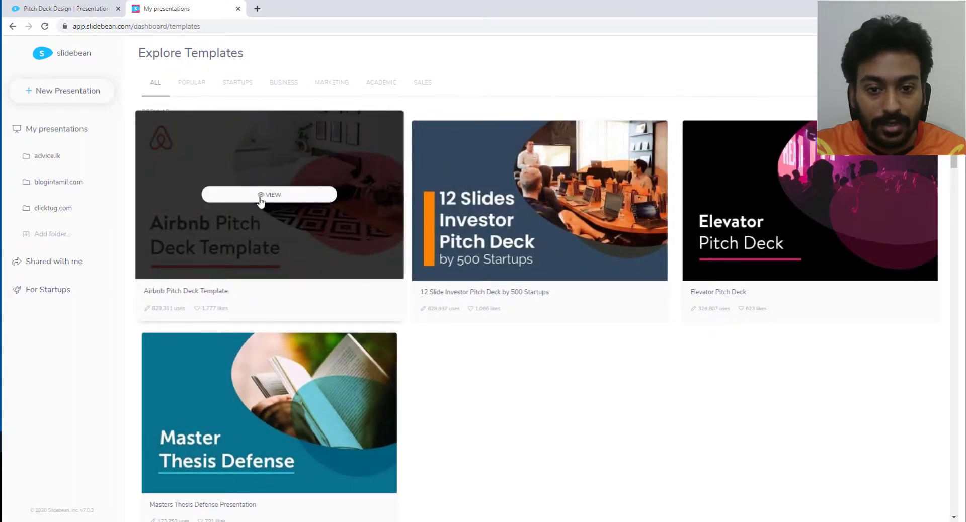
Step: Review the slides of the Airbnb Pitch Deck Template and use it for the new presentation
left_click(260, 199)
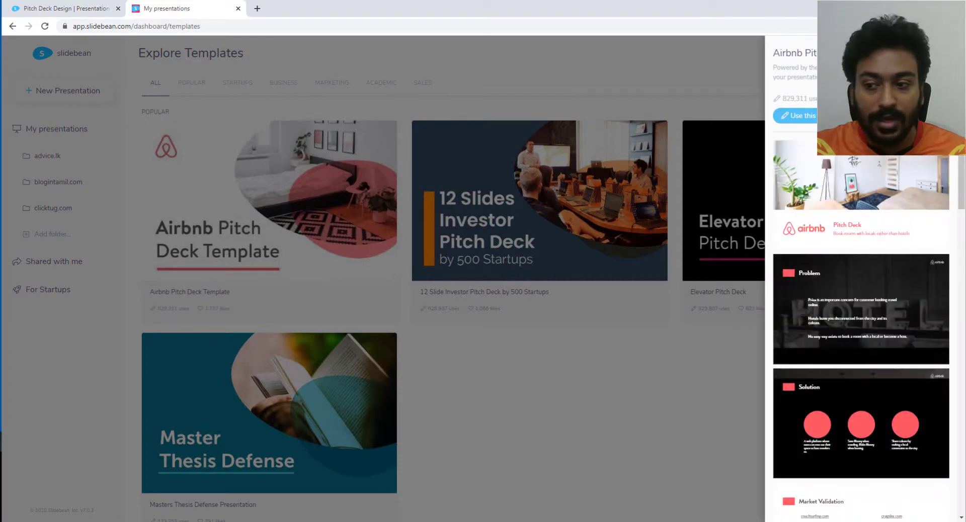
scroll(883, 245, "down", 6)
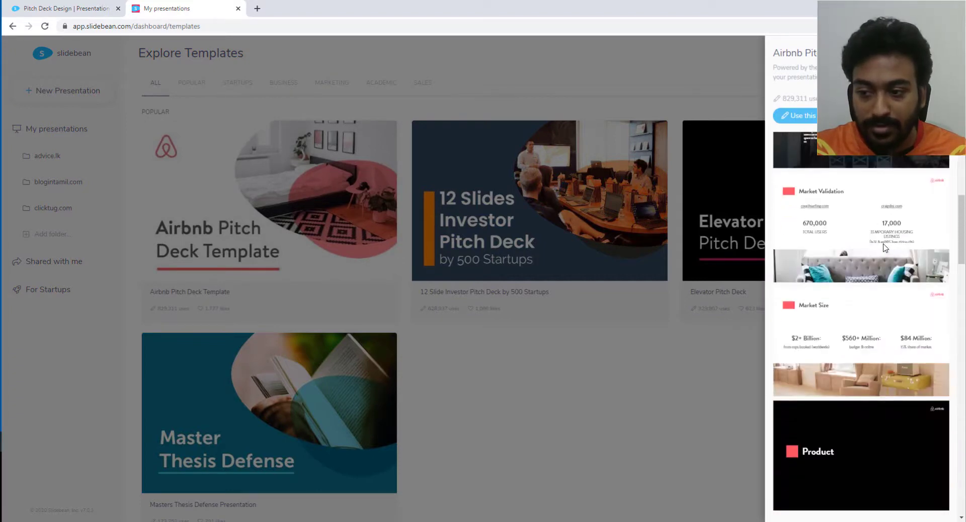
scroll(883, 244, "down", 10)
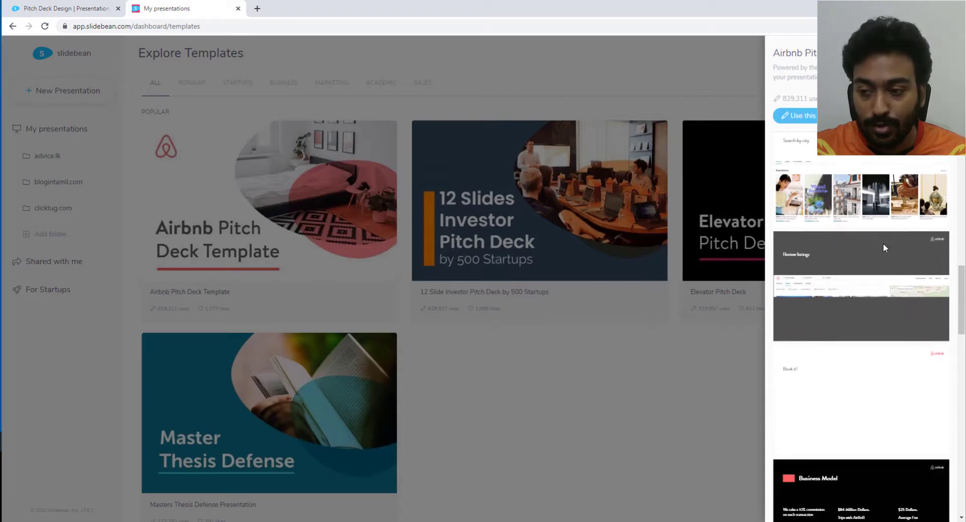
scroll(883, 243, "down", 7)
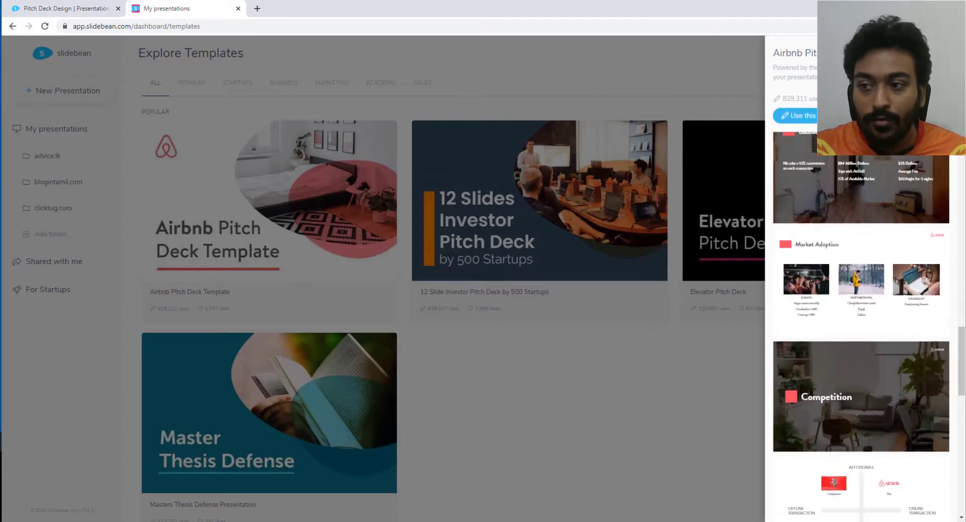
left_click(831, 116)
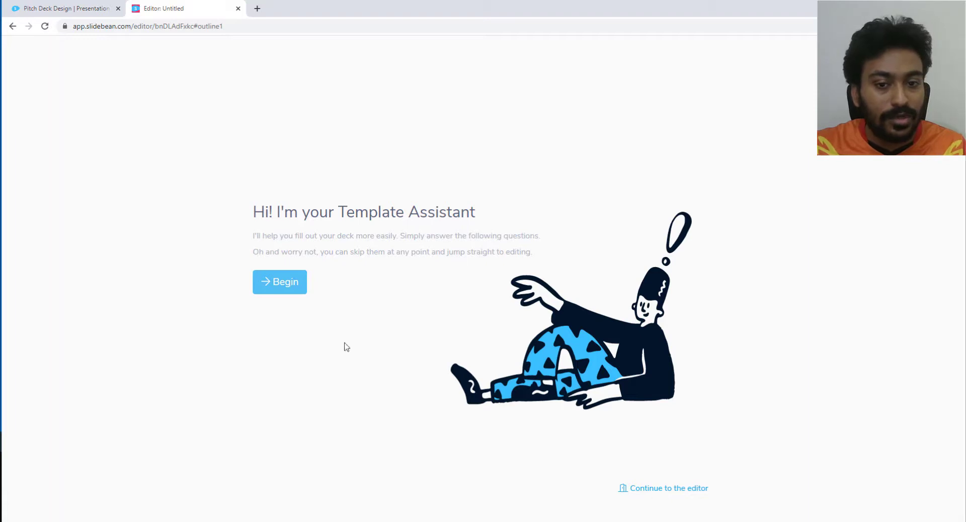
Step: Begin the Template Assistant questions and submit "ClickTug" as the company name
left_click(289, 290)
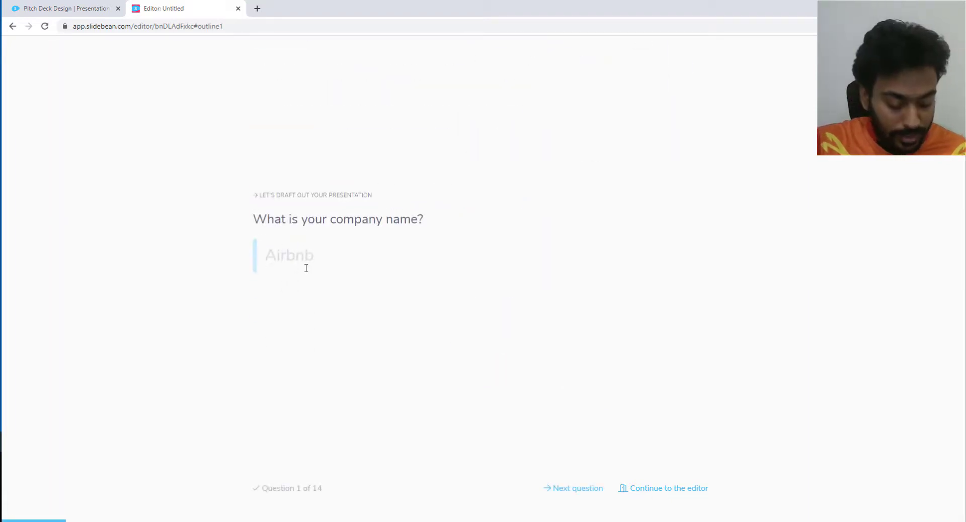
type("ClickTug")
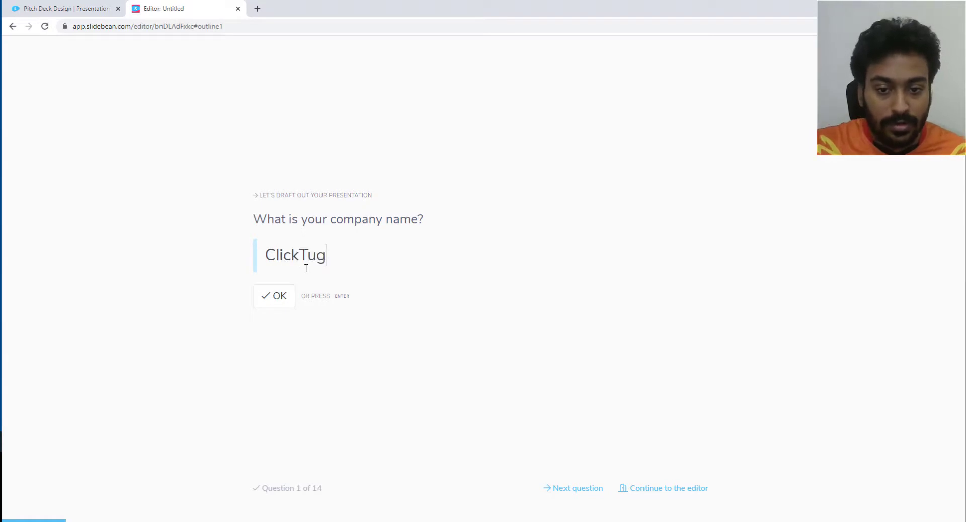
left_click(282, 299)
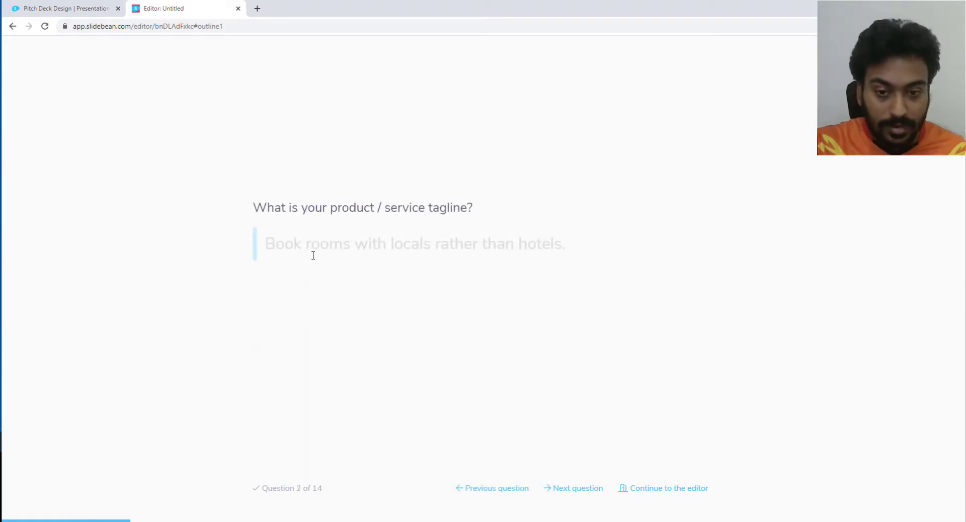
Step: Submit "All is good" as the product / service tagline
type("All is ")
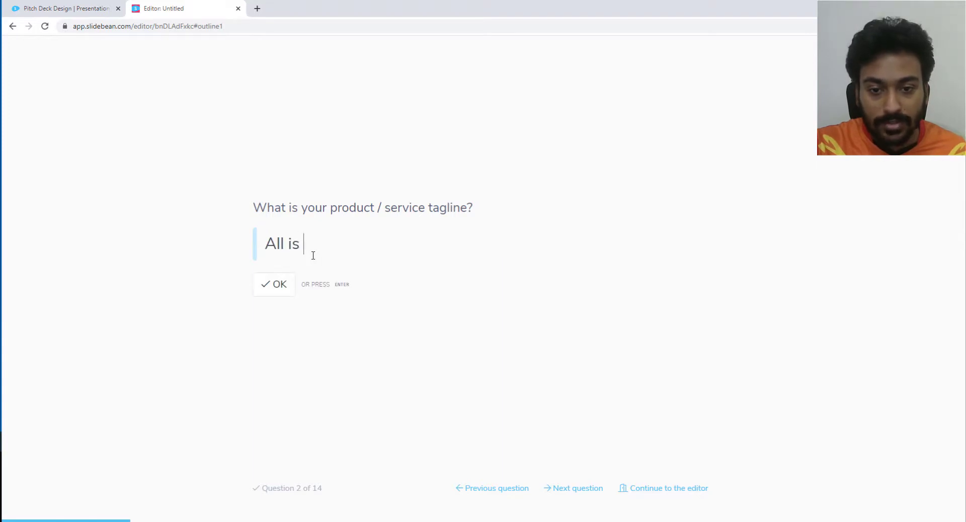
type("god")
key("Left")
type("o")
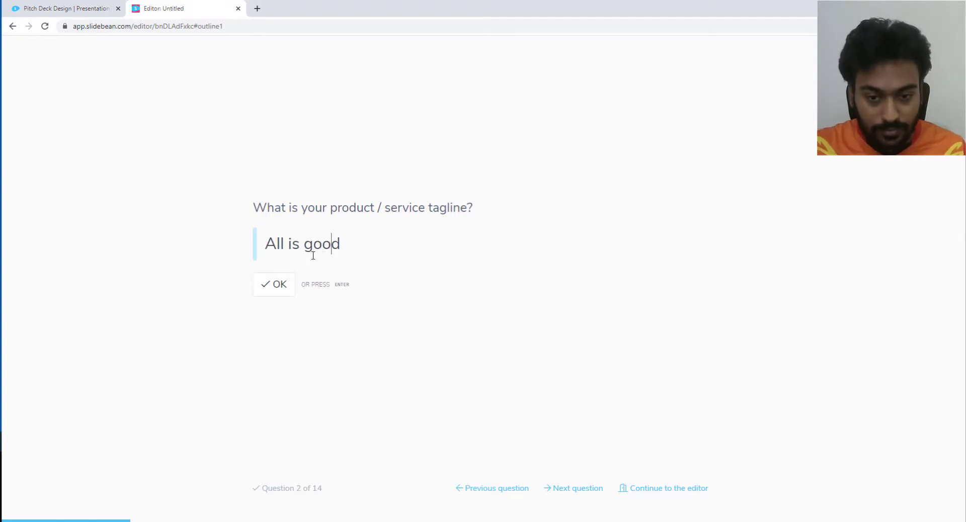
left_click(274, 284)
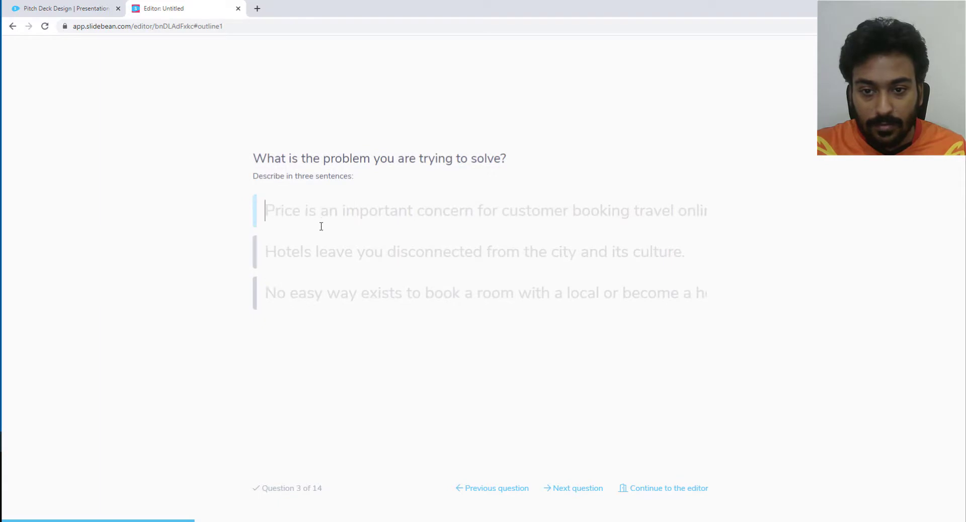
Step: Answer the problem question with "Problem 1", "Problem 2" and "Problem 3" and submit it
type("Por")
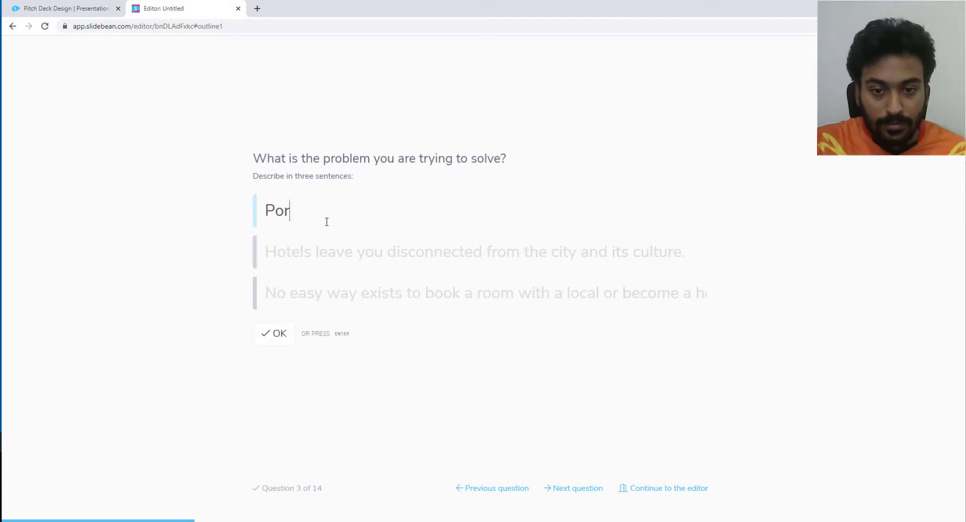
key("BackSpace")
key("BackSpace")
type("roblem 1")
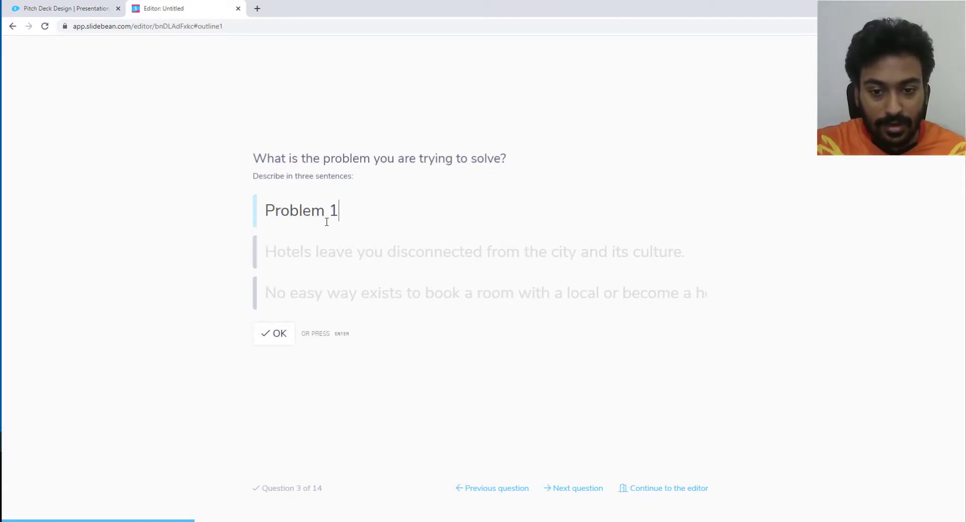
left_click(333, 250)
type("Problem 2")
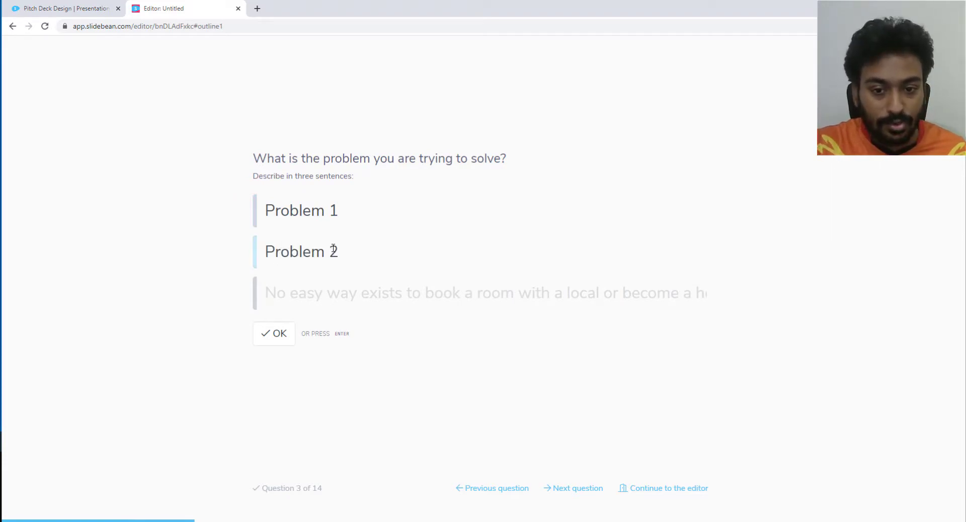
key("Tab")
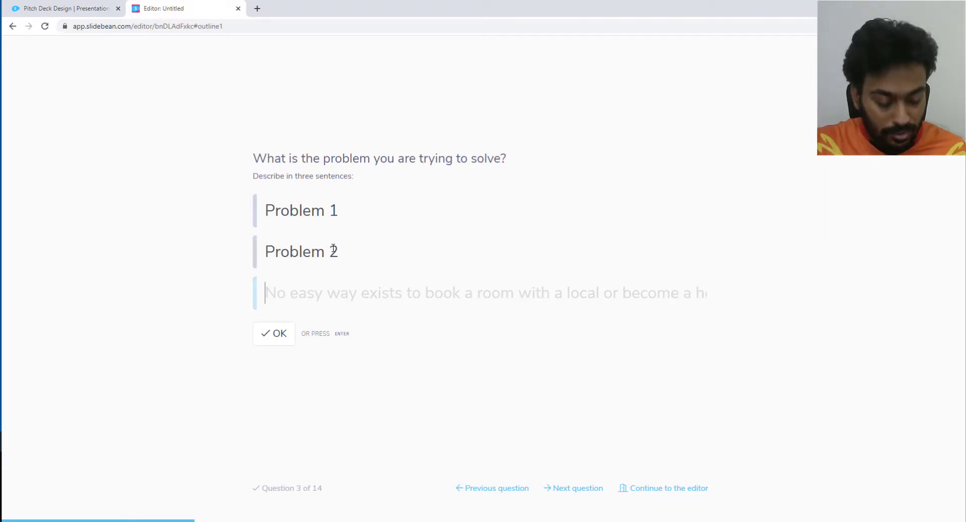
type("Problem 3")
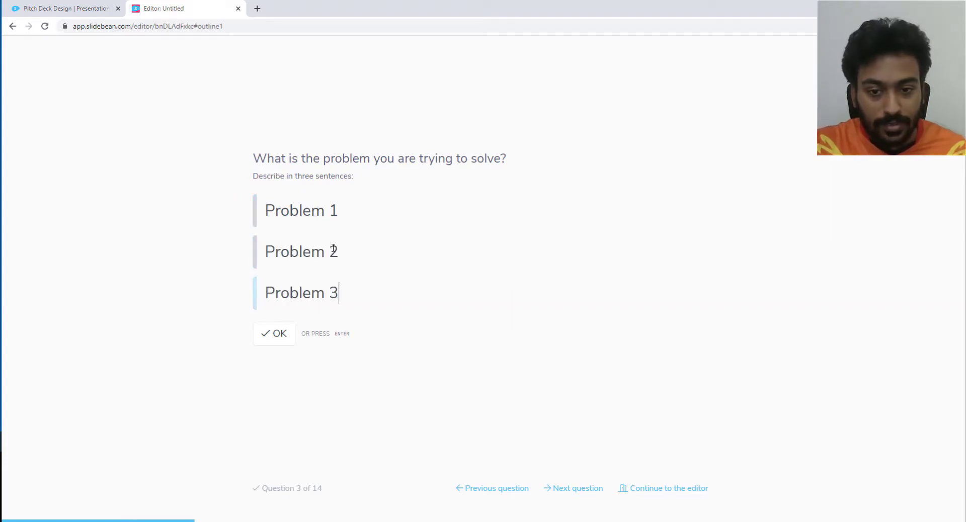
left_click(275, 333)
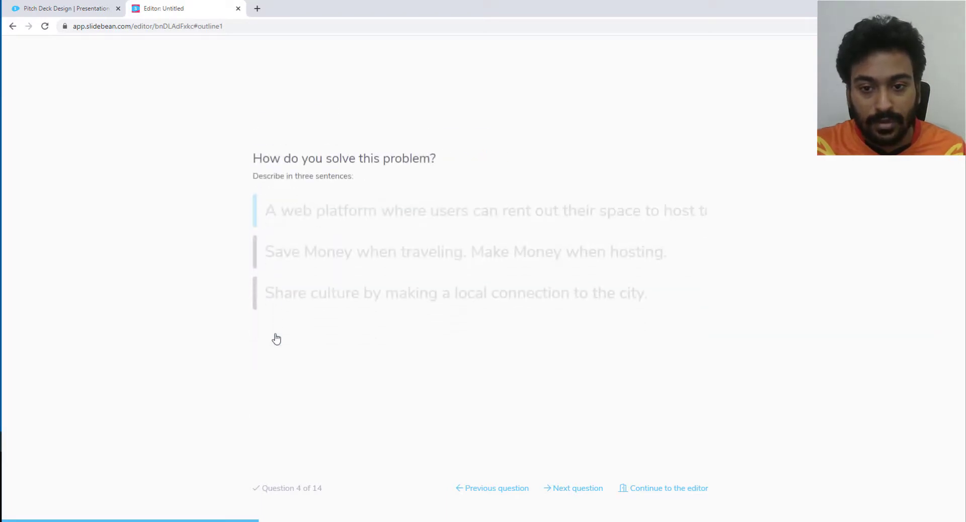
Step: Answer how the problem is solved with "Slove 1", "Slove 2" and "Slove 3" and submit it
type("Slove 1")
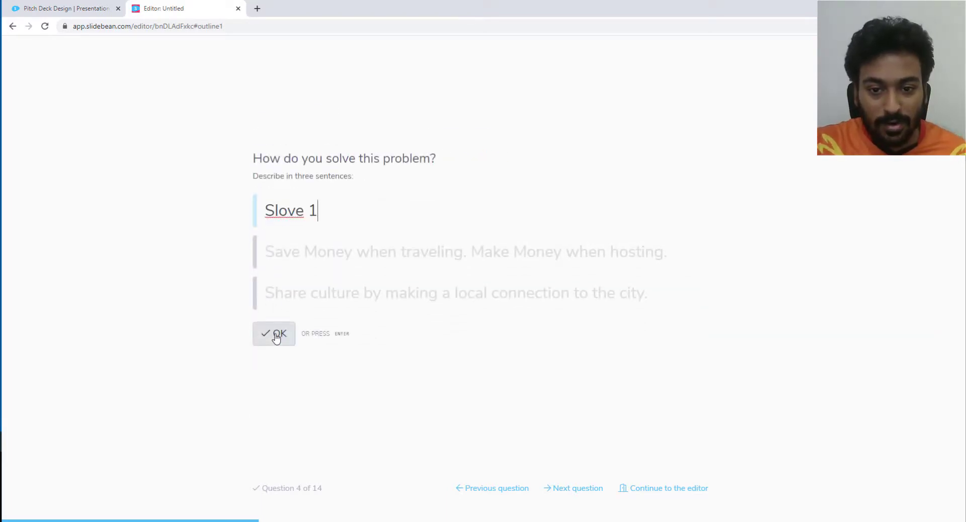
key("Return")
type("Slove 2")
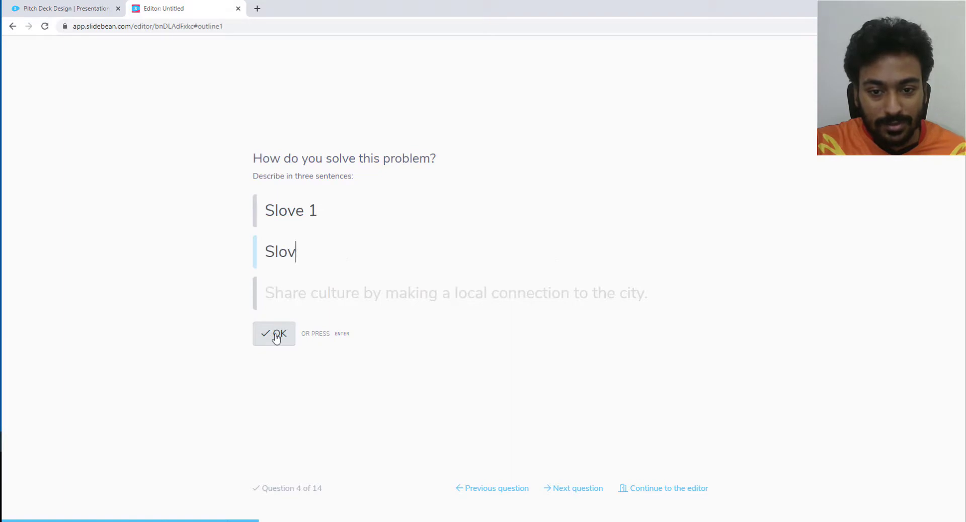
key("Return")
type("Slove 4")
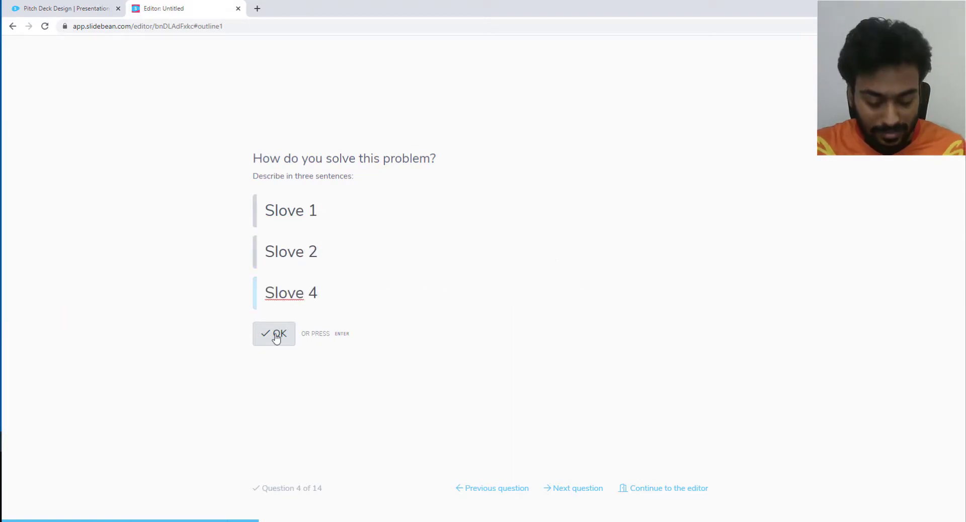
key("BackSpace")
type("3")
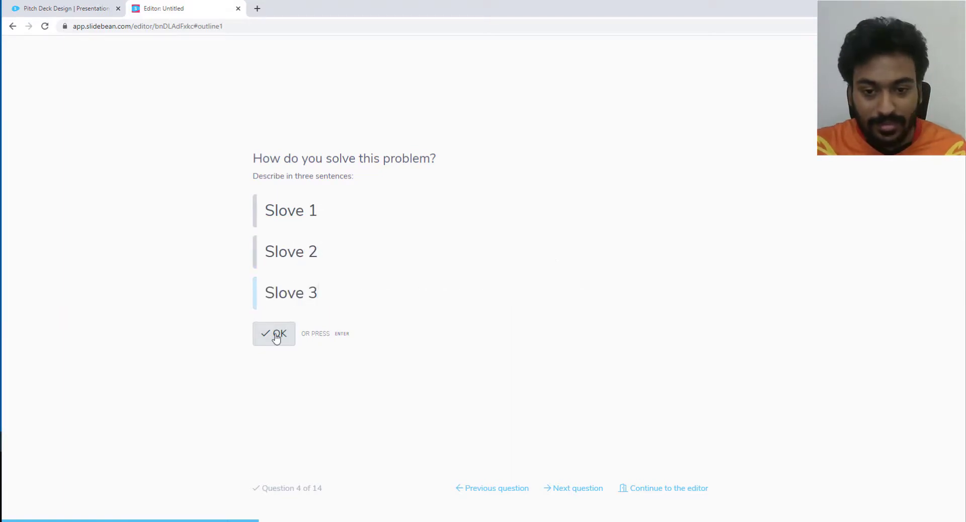
left_click(276, 338)
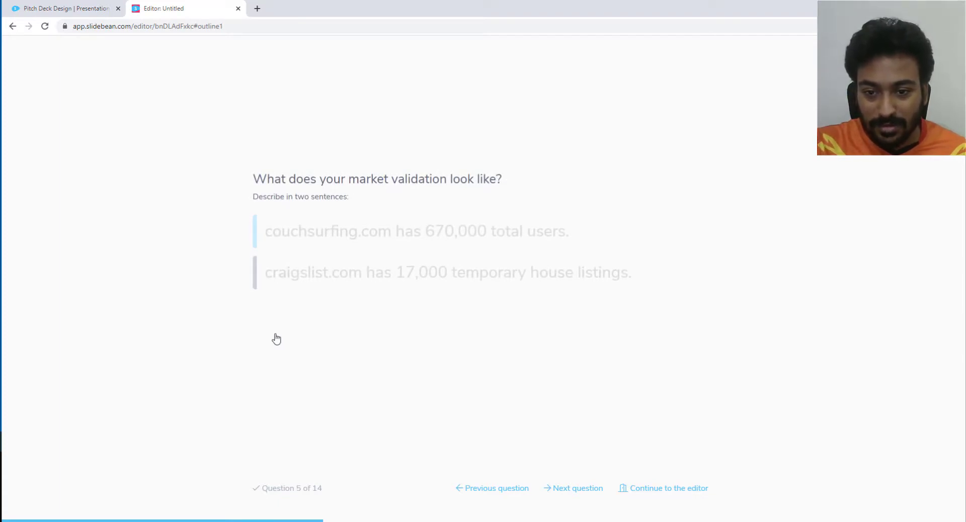
Step: Submit "100 users" and "High Rating" as the market validation sentences
type("100 ")
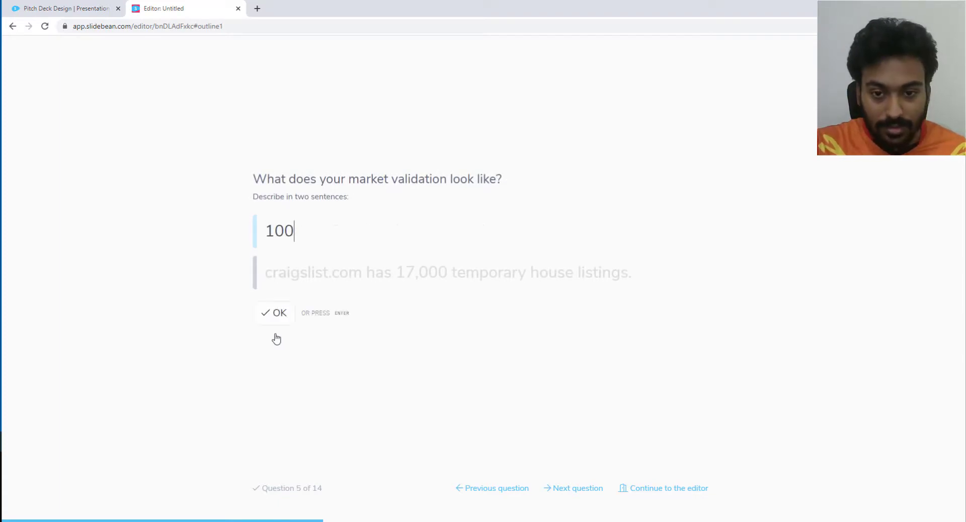
type("users")
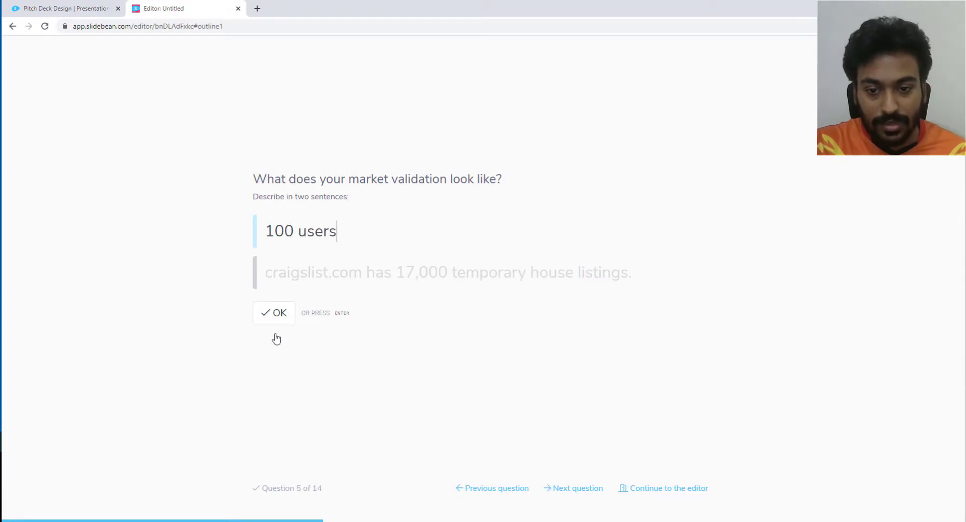
key("Return")
type("High Rating")
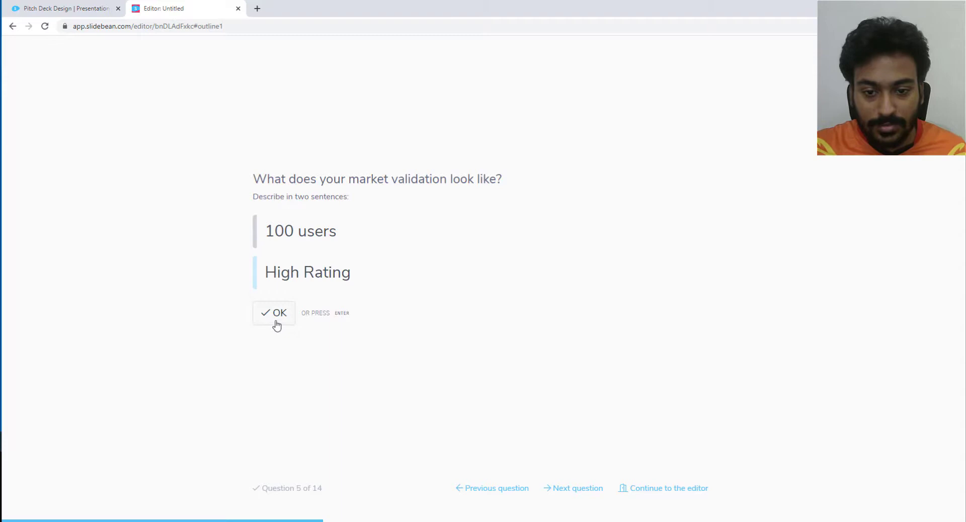
left_click(276, 322)
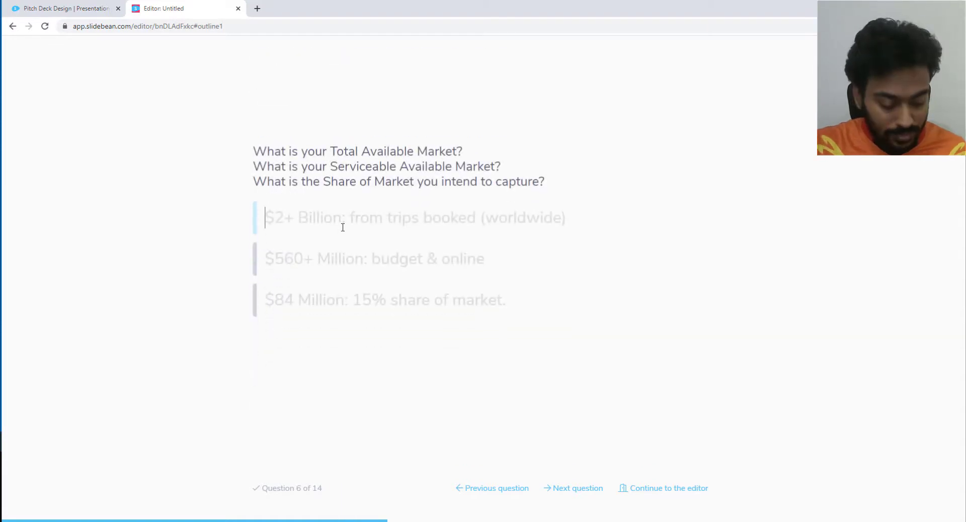
Step: Submit "1000 thousands" as total available market, "50 users" as serviceable market and "3 investors" as share of market
type("10")
key("BackSpace")
key("BackSpace")
type("1000")
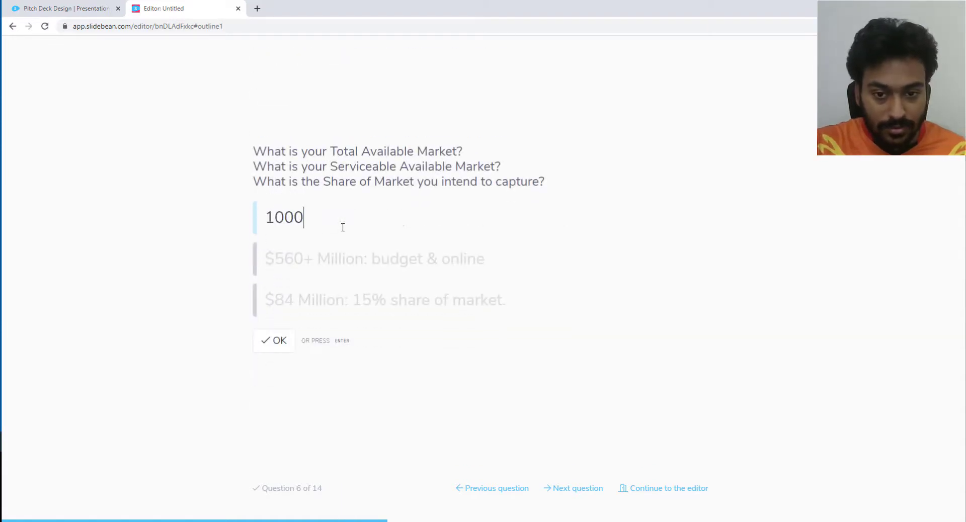
type(" thous")
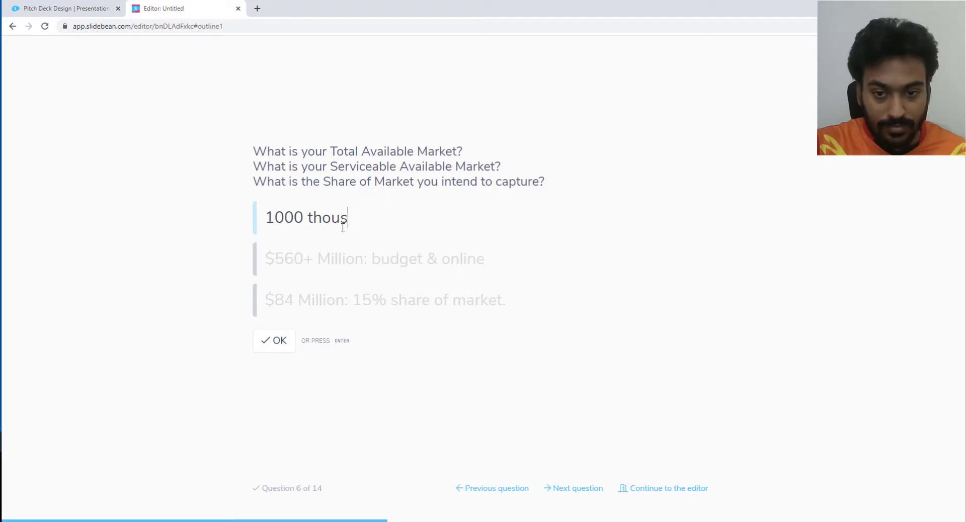
type("ands")
left_click(341, 255)
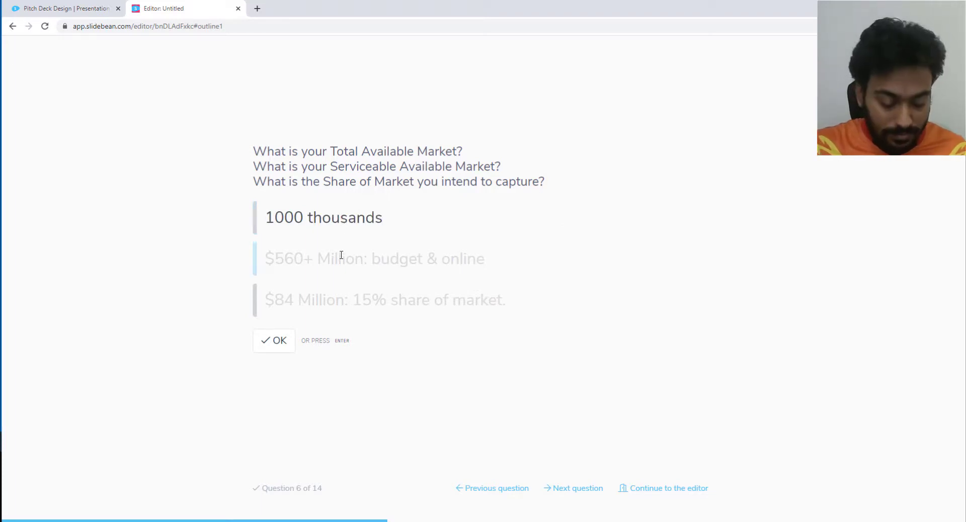
type("5-")
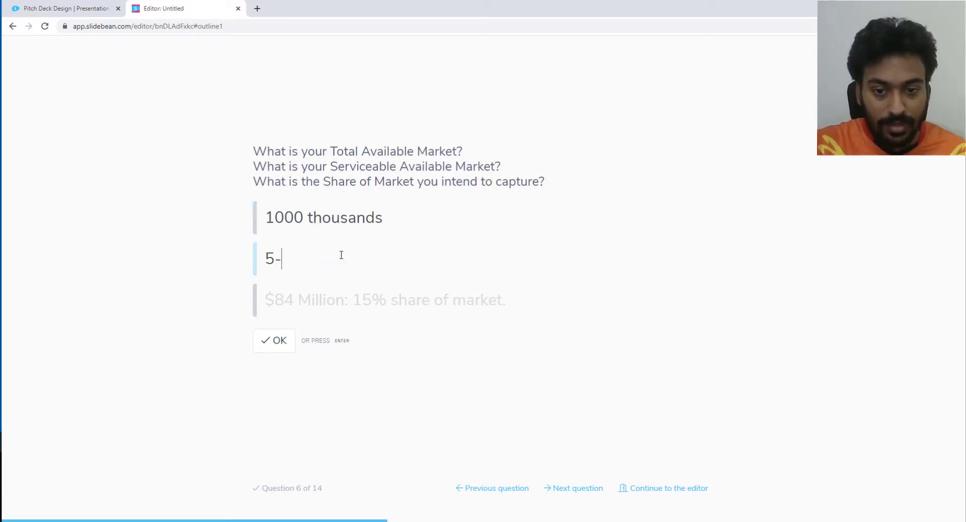
type("0 users")
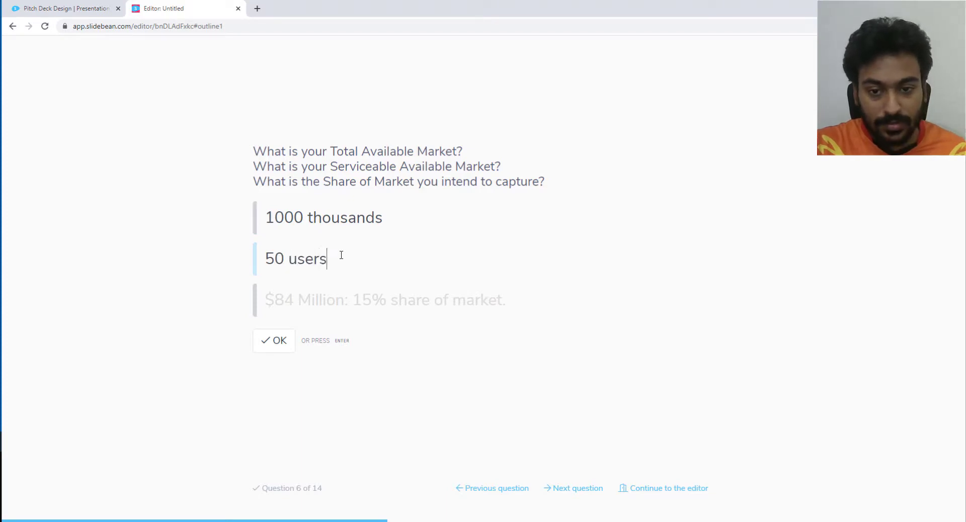
key("Tab")
type("3")
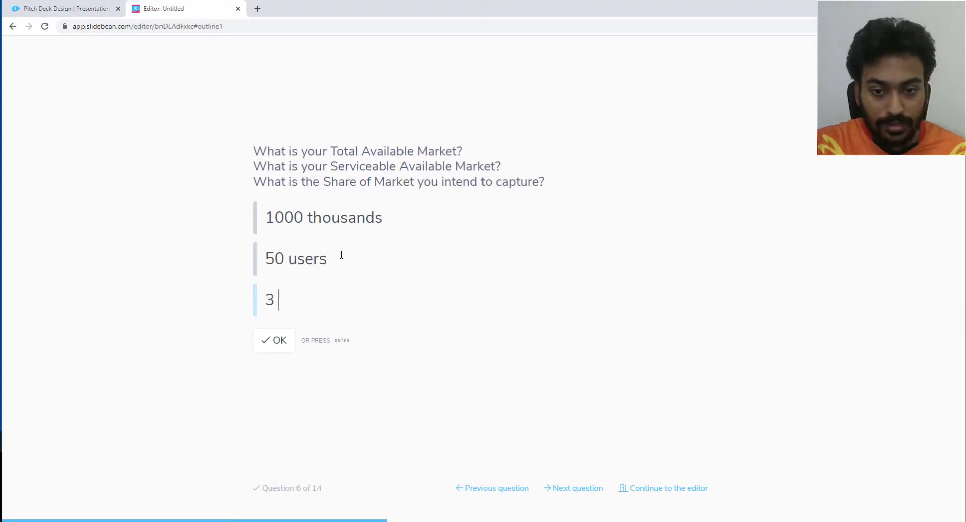
type(" investors")
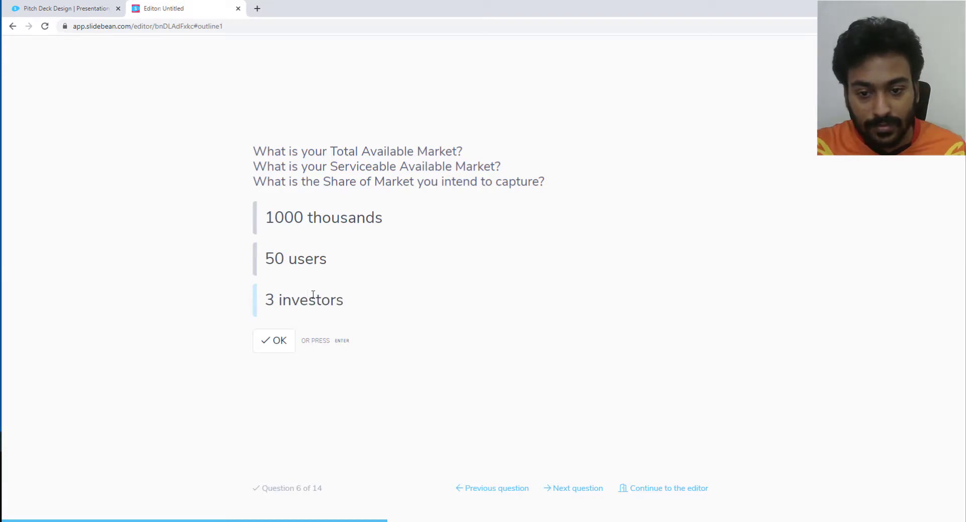
left_click(274, 341)
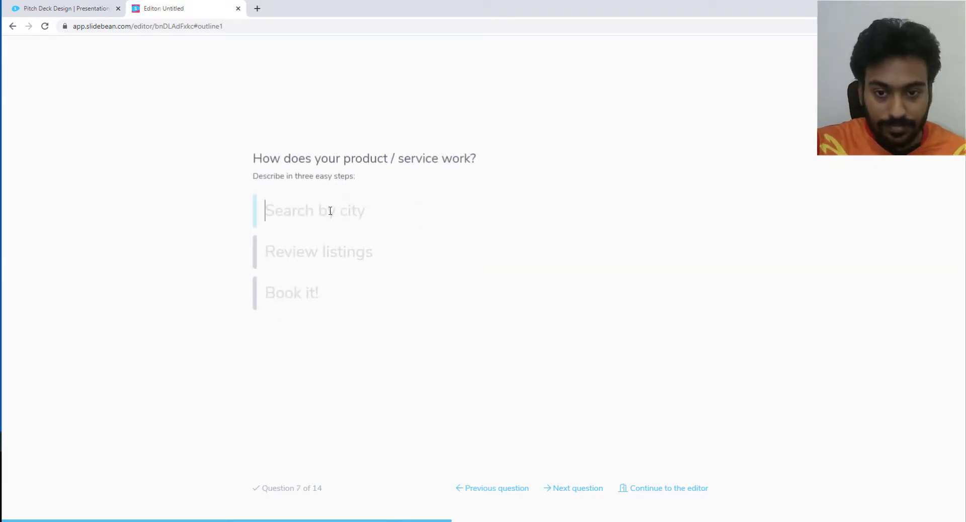
Step: Describe how the product / service works as "SEO", "Social Marketing" and "Booking" and submit the three steps
type("C")
key("BackSpace")
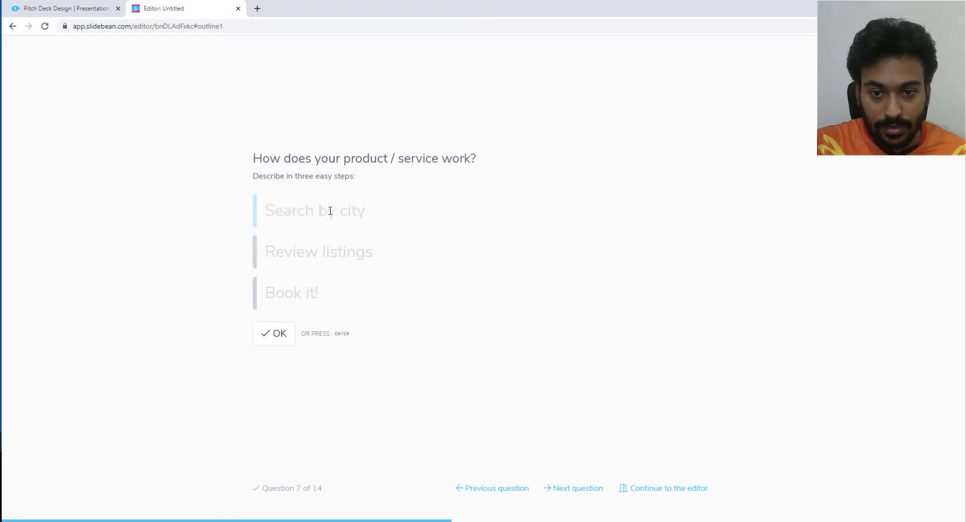
type("SEO")
key("Tab")
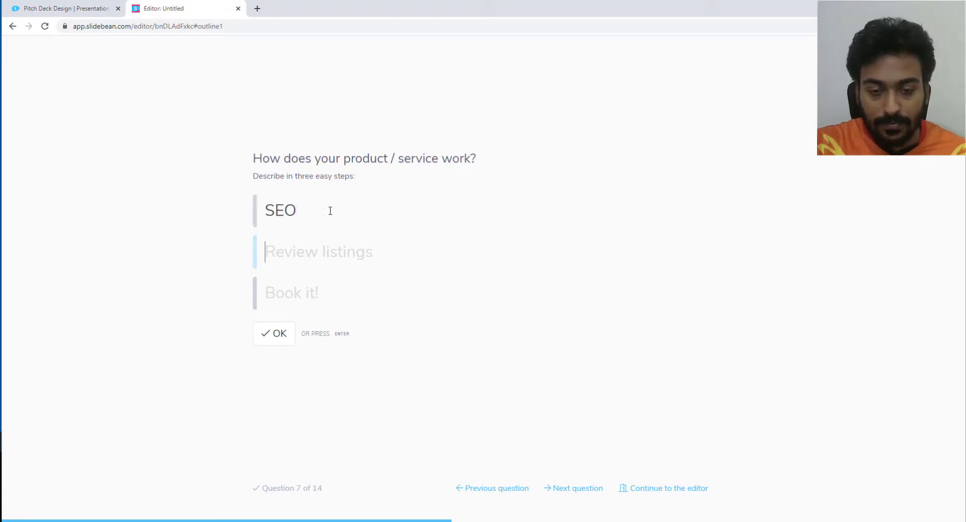
type("S")
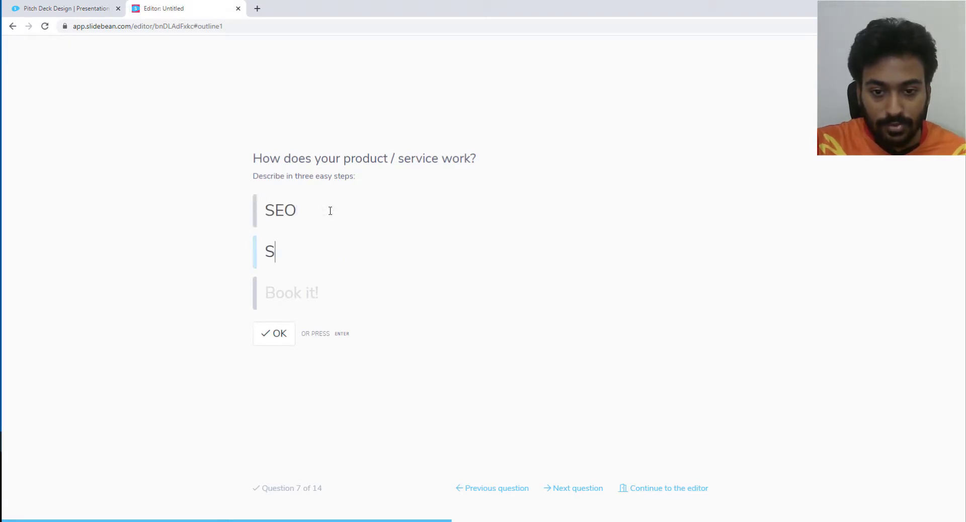
type("ocial Marketing")
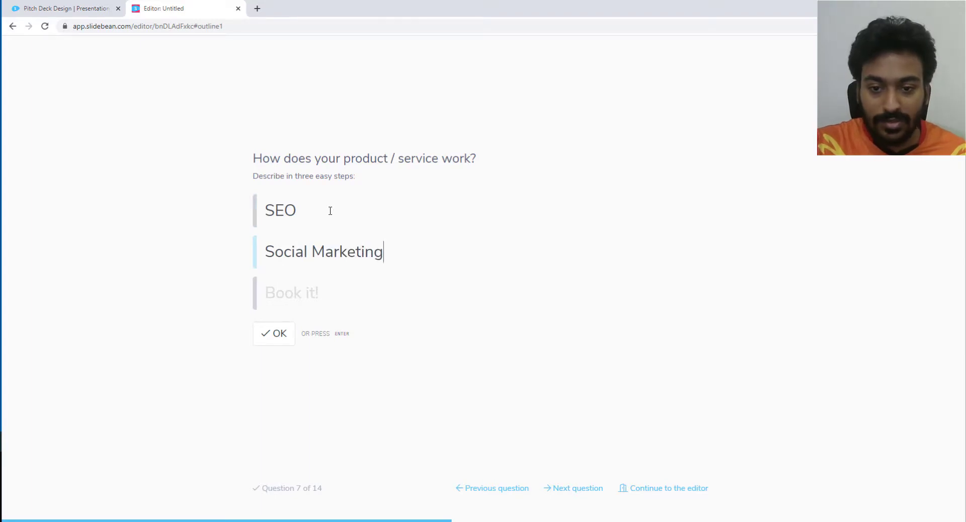
key("Tab")
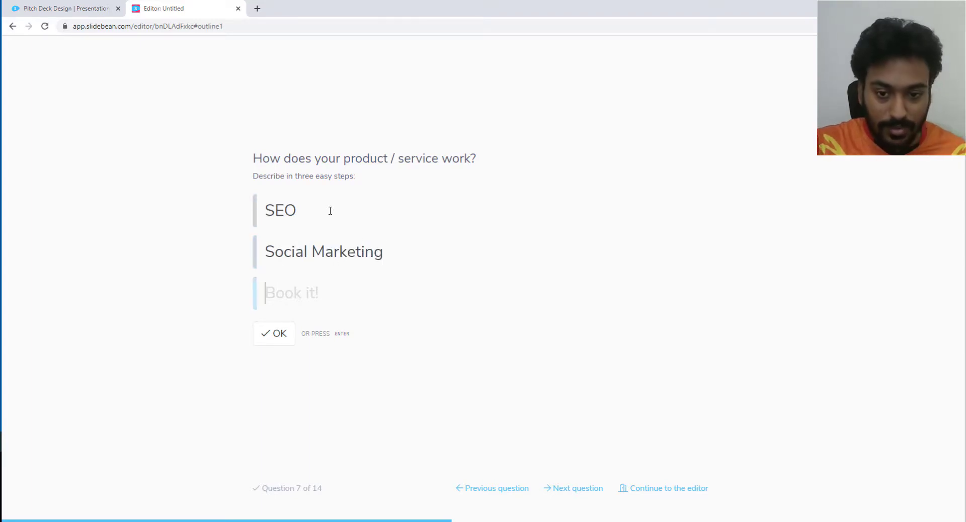
type("Book")
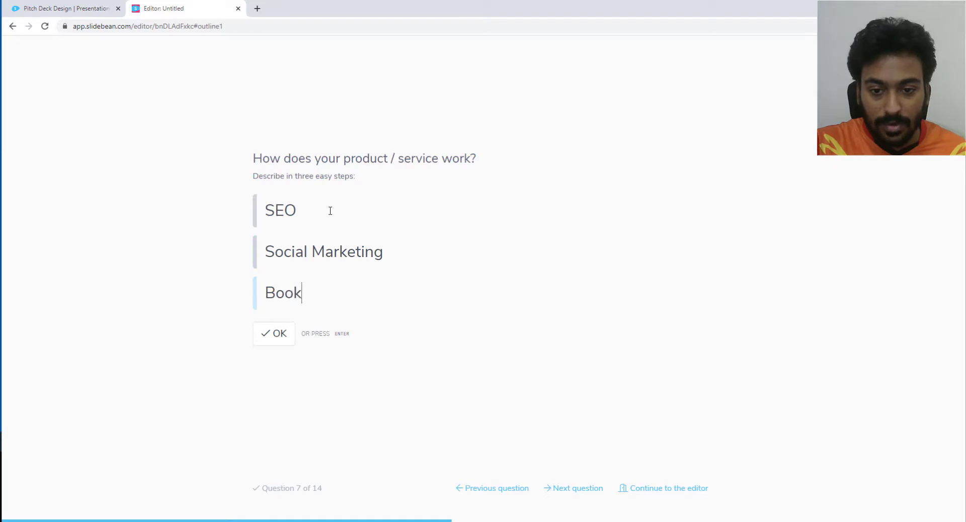
type("ing")
left_click(274, 343)
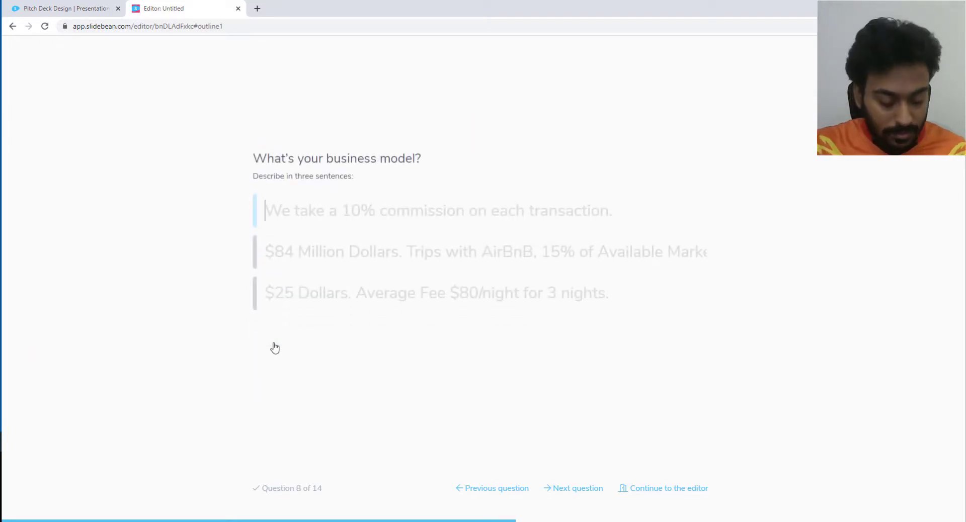
Step: Fill in the three business model sentences with "Model 1", "Model 2" and "Model 3"
type("M")
key("BackSpace")
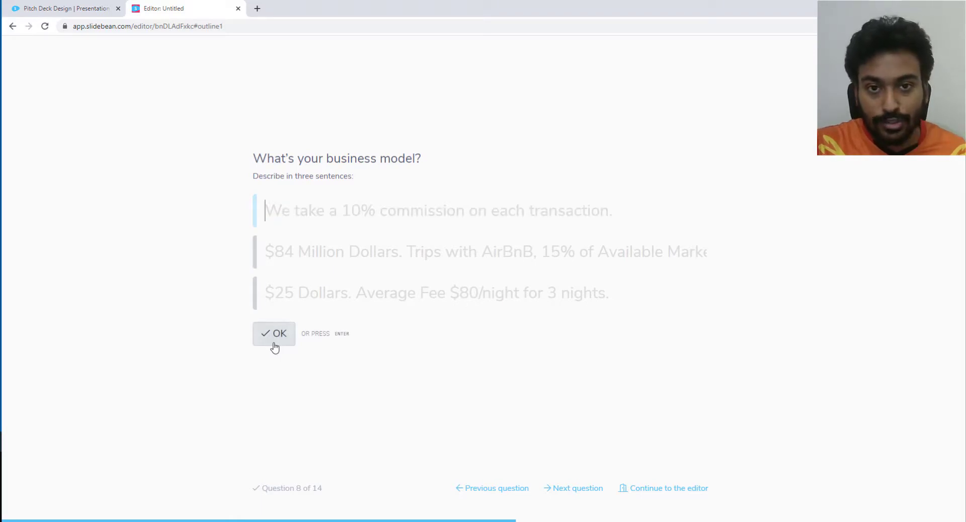
type("Model 1")
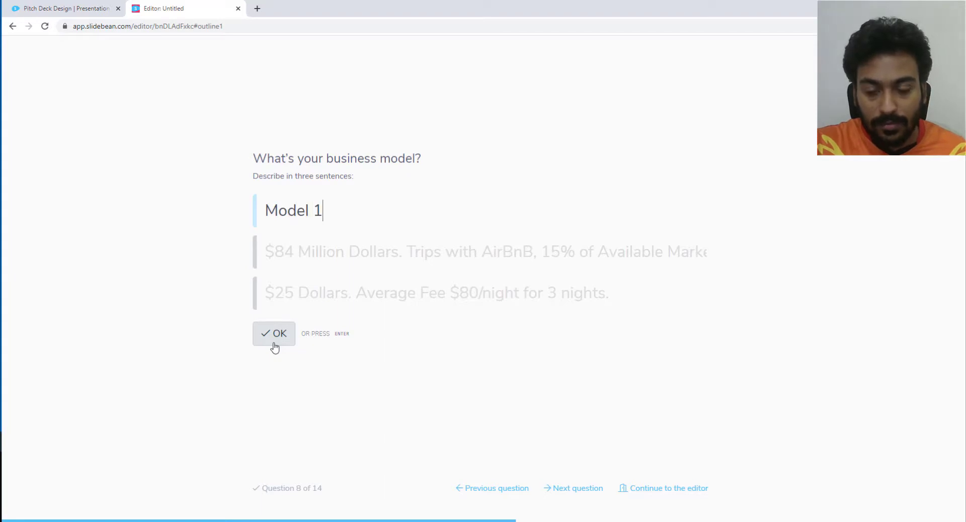
key("Return")
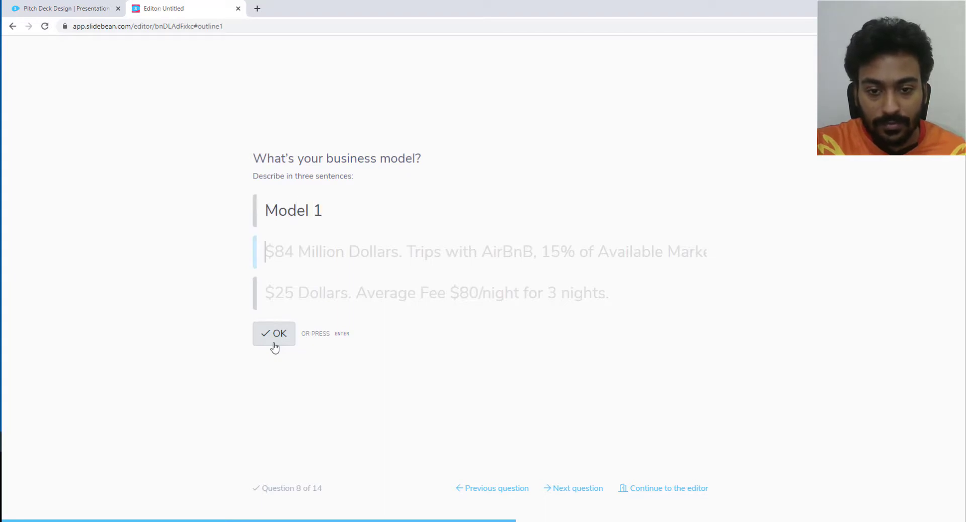
type("Model 2")
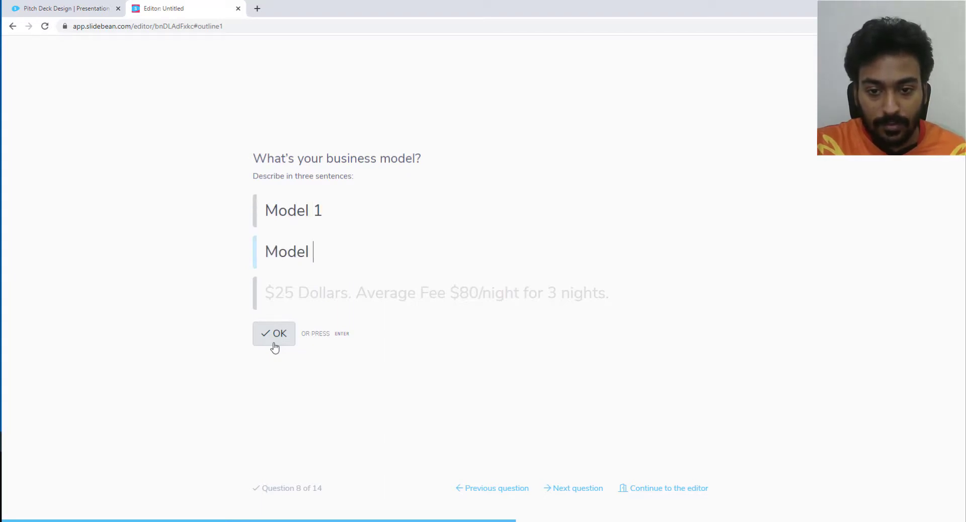
key("Return")
type("Model 3")
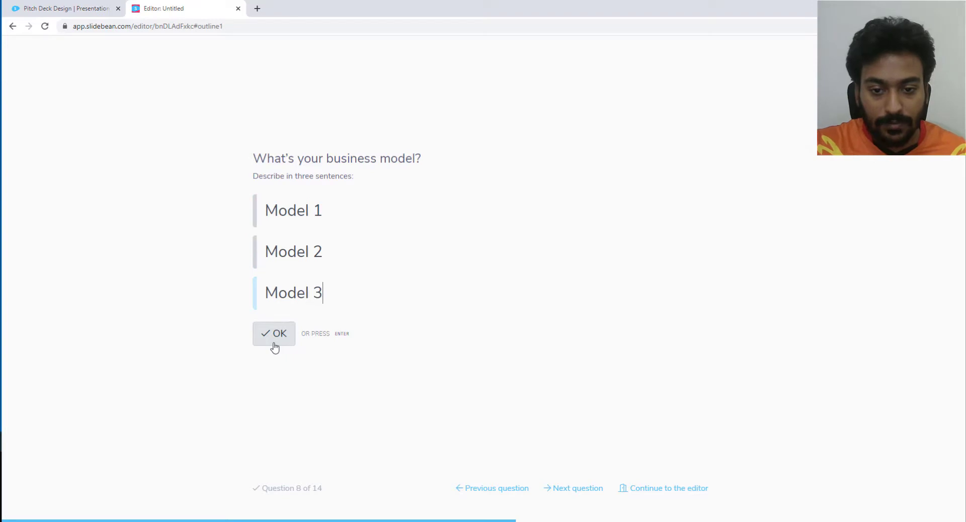
Step: Submit the three business model sentences
left_click(274, 340)
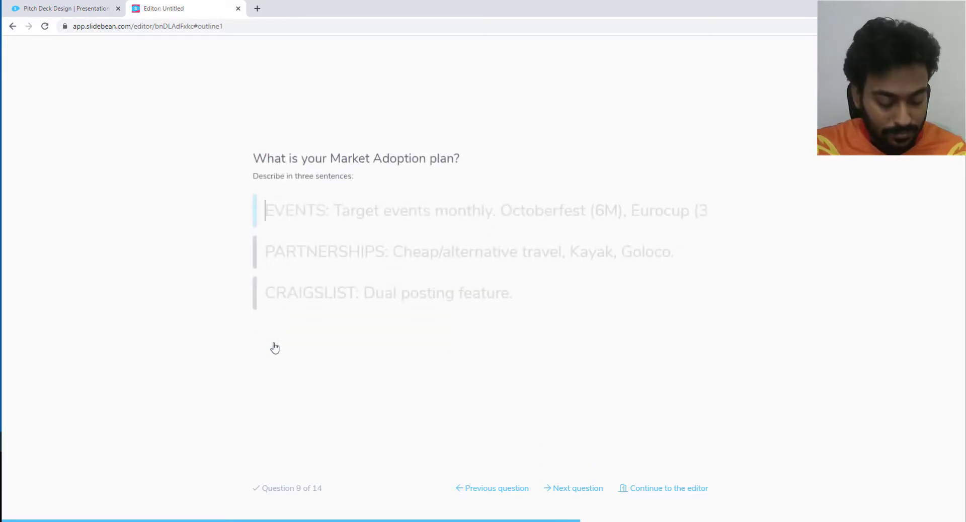
type("Ad")
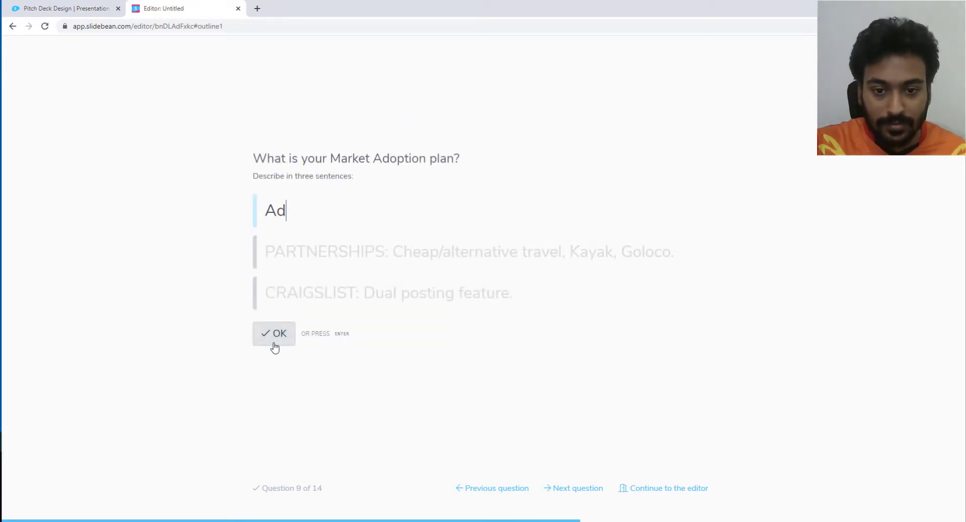
type("o")
key("BackSpace")
key("BackSpace")
key("BackSpace")
type("Ye")
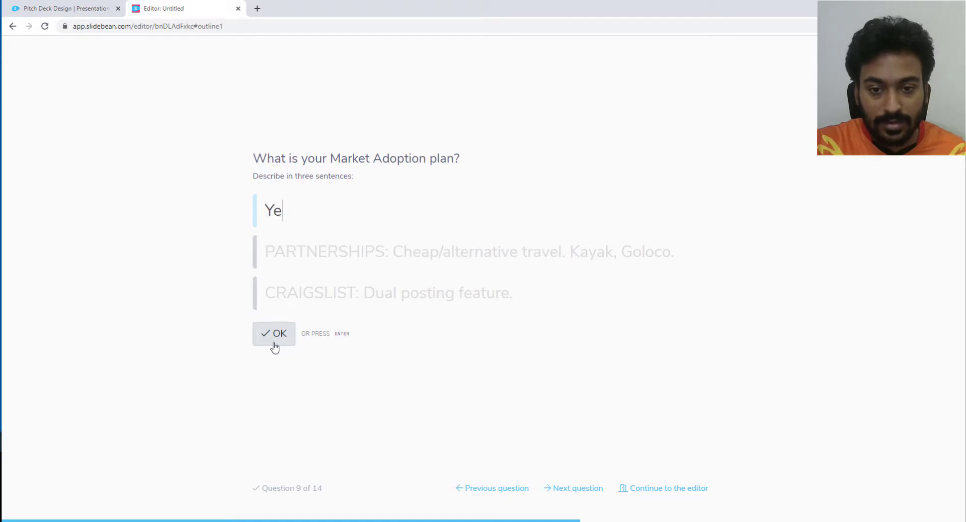
key("BackSpace")
key("BackSpace")
Step: Enter "Test 1" for all three market adoption plan sentences and submit them
type("Test 1")
key("ctrl+a")
key("ctrl+c")
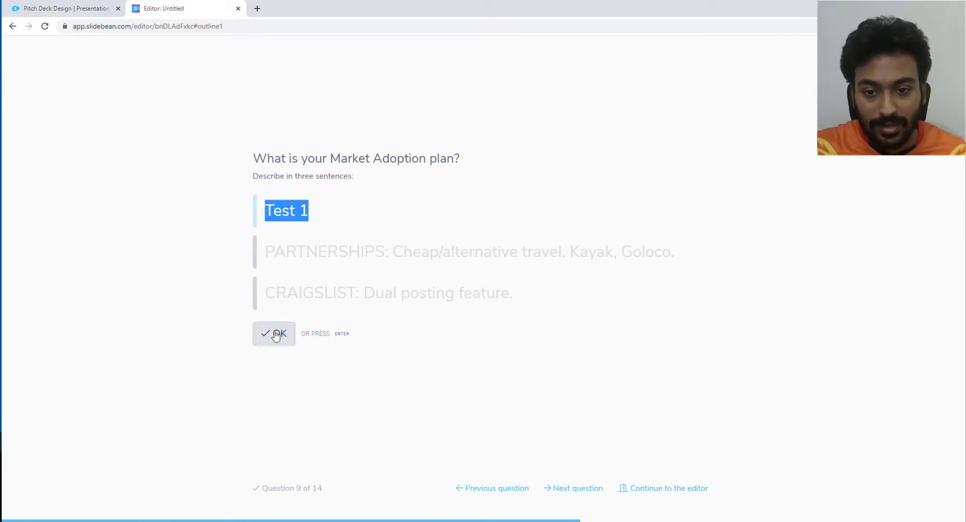
left_click(326, 240)
key("ctrl+v")
left_click(310, 296)
key("ctrl+v")
left_click(274, 333)
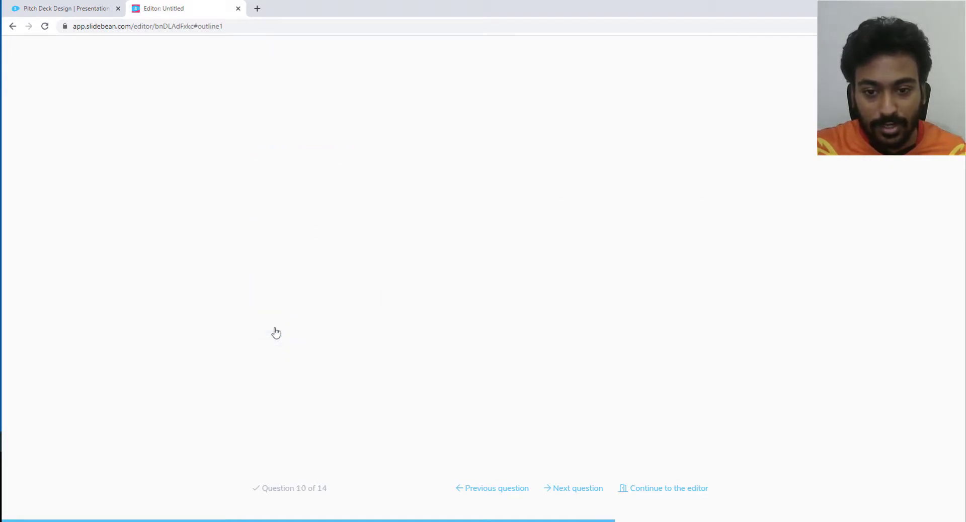
Step: Enter "Test 1" as the first three competitive advantages, leave the fourth blank, and submit the answer
key("ctrl+v")
left_click(304, 236)
key("ctrl+v")
left_click(299, 269)
key("ctrl+v")
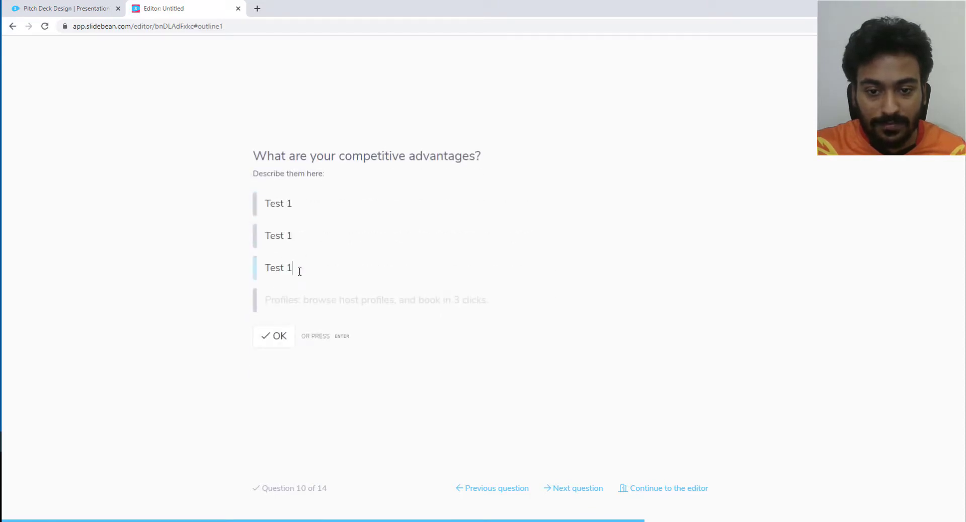
left_click(276, 335)
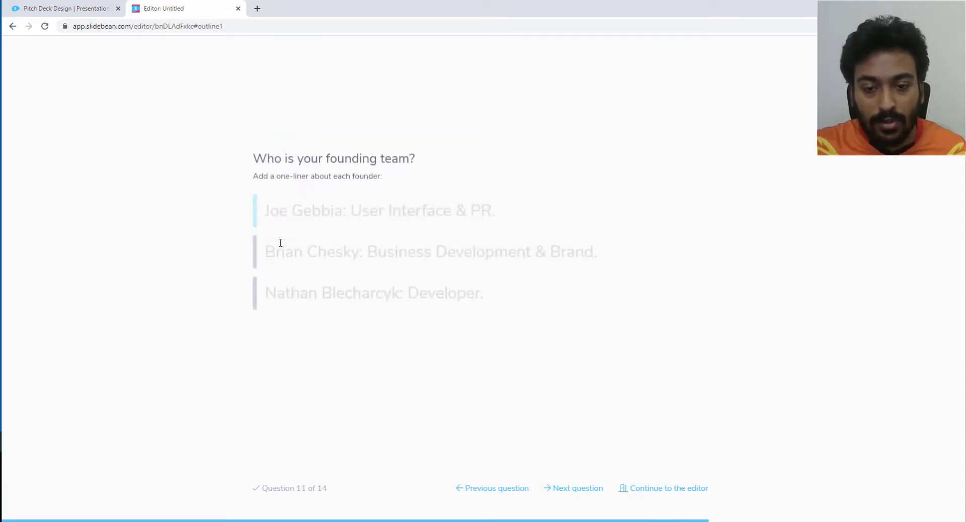
Step: Fill the three founding team one-liners with "Test 1" and submit them
key("ctrl+v")
left_click(283, 259)
key("ctrl+v")
left_click(263, 291)
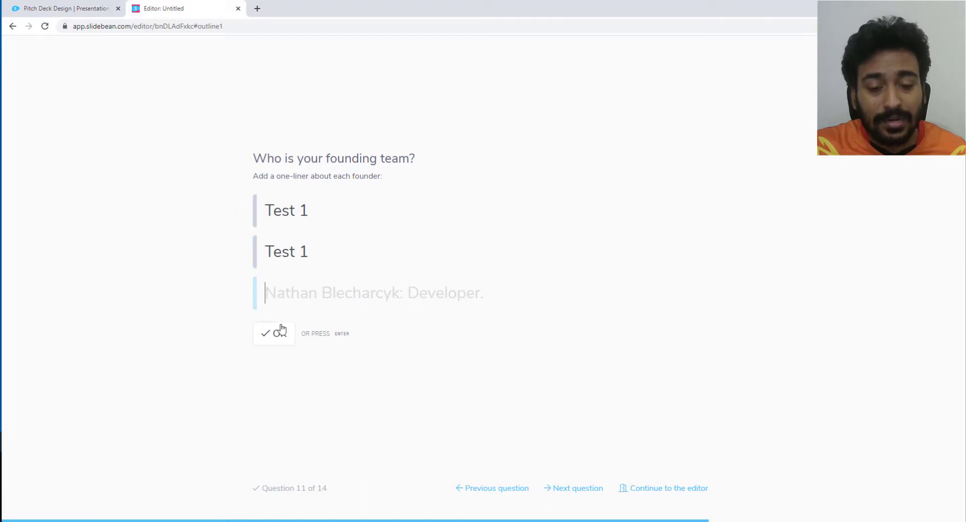
key("ctrl+v")
left_click(278, 341)
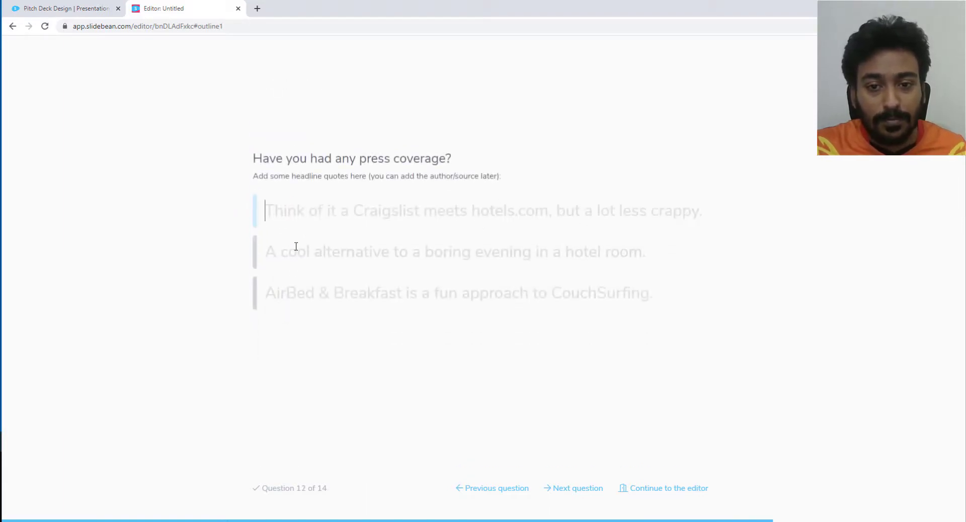
Step: Fill the three press coverage headline quotes with "Test 1" and submit them
key("ctrl+v")
left_click(295, 247)
key("ctrl+v")
left_click(287, 289)
key("ctrl+v")
left_click(280, 335)
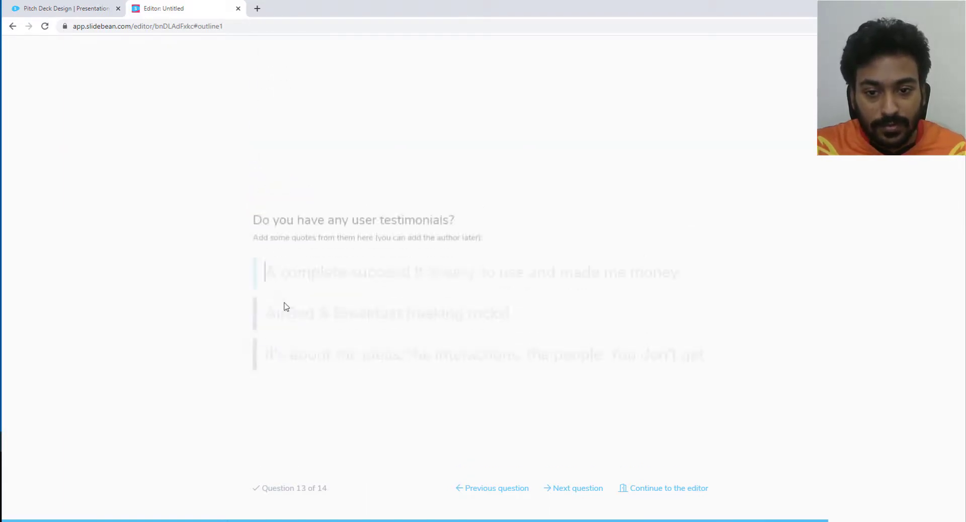
Step: Fill the three user testimonial quotes with "Test 1" and submit them
key("ctrl+v")
left_click(291, 252)
key("ctrl+v")
left_click(283, 296)
key("ctrl+v")
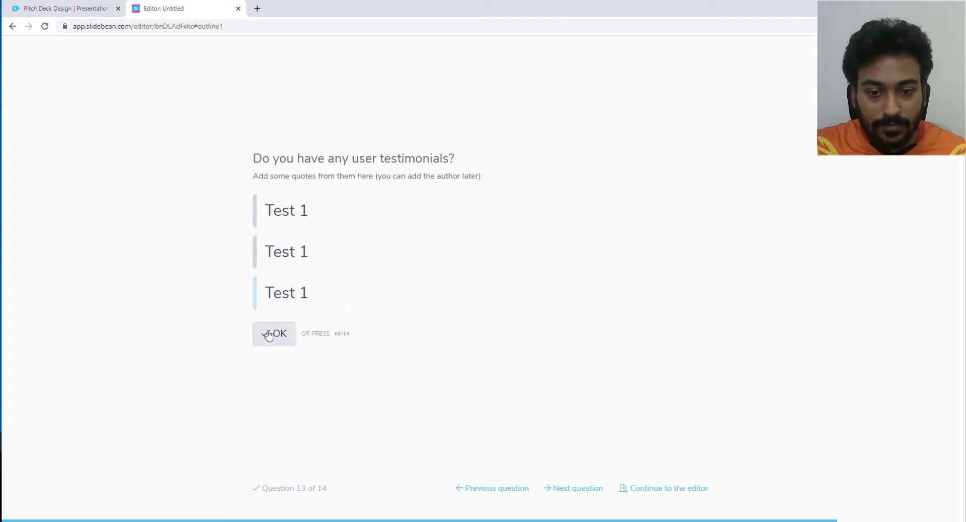
left_click(271, 334)
Step: Answer both fundraising and milestone sentences with "Test 1", submit them, and continue to the slide editor
key("ctrl+v")
left_click(293, 274)
key("ctrl+v")
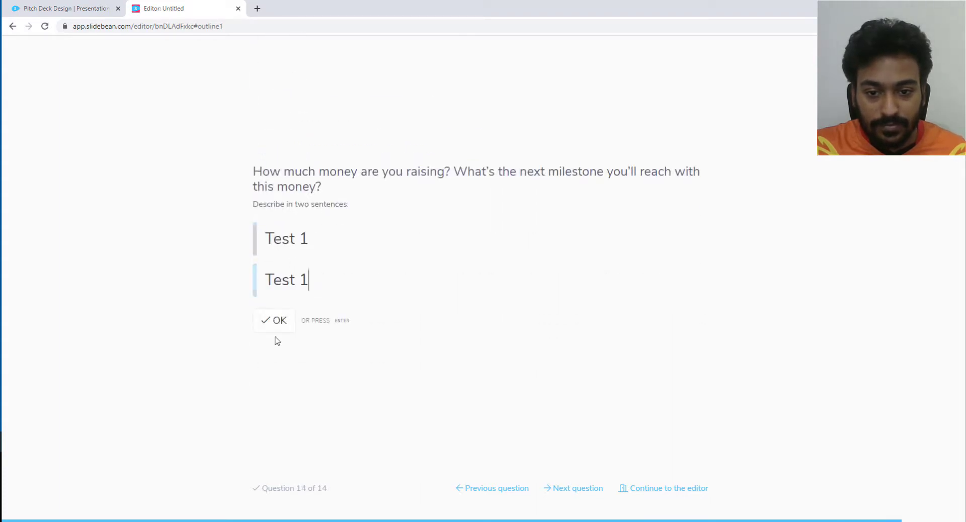
left_click(276, 322)
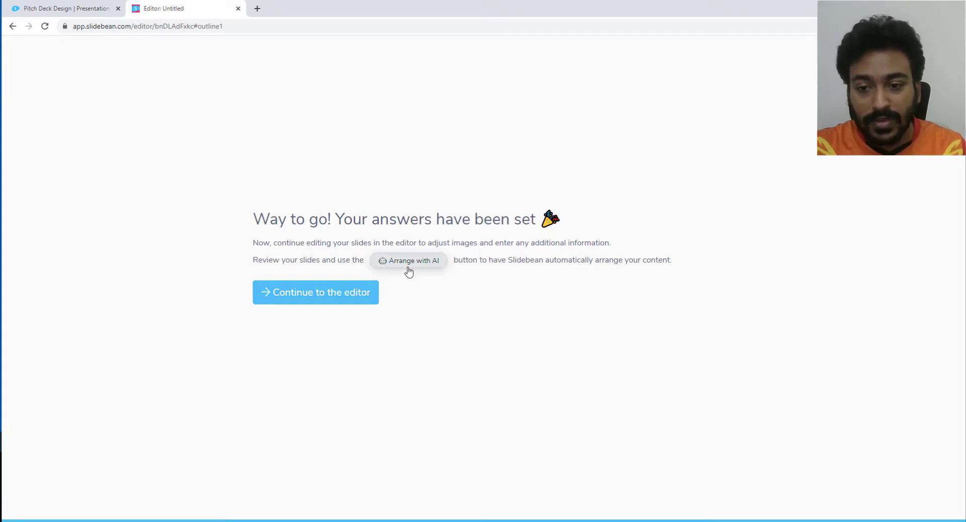
left_click(341, 299)
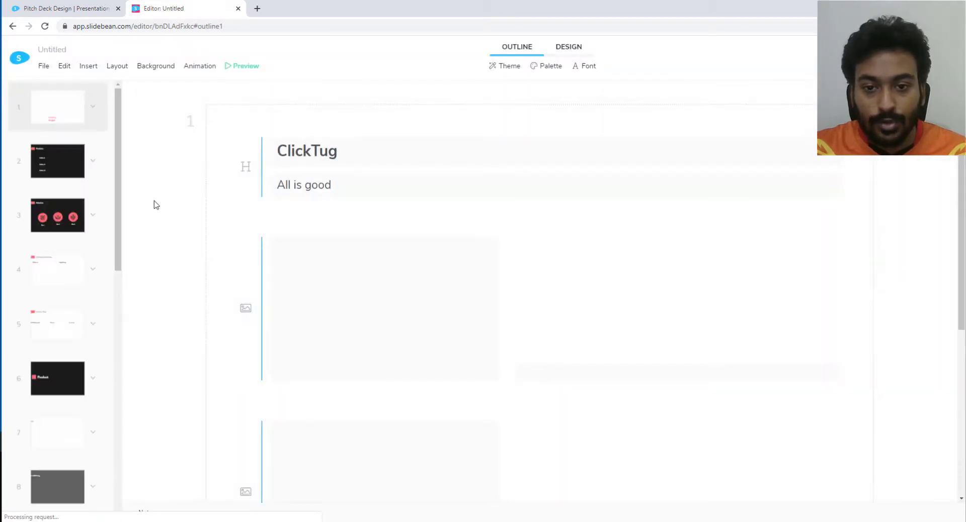
Step: Examine the title slide's outline and the designs of the title, problem, solution, market size and product slides
left_click(301, 143)
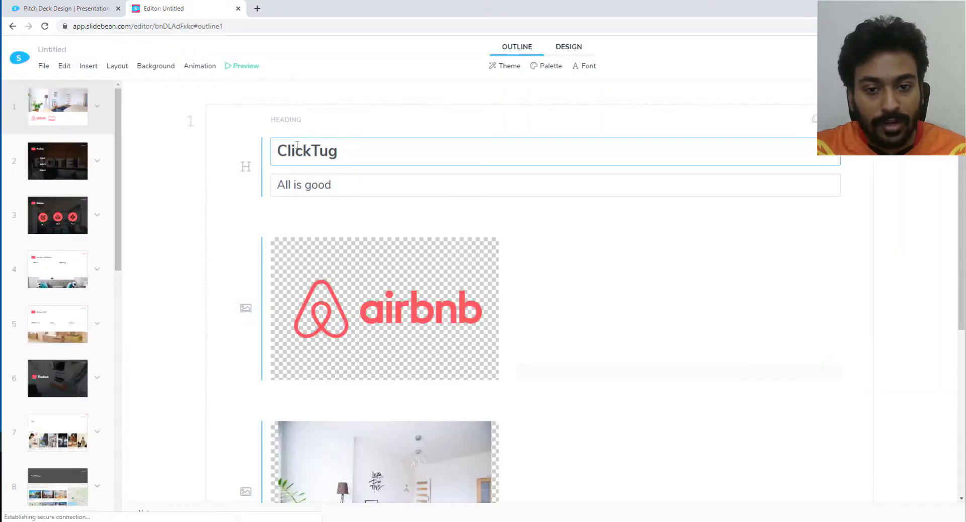
scroll(291, 152, "down", 6)
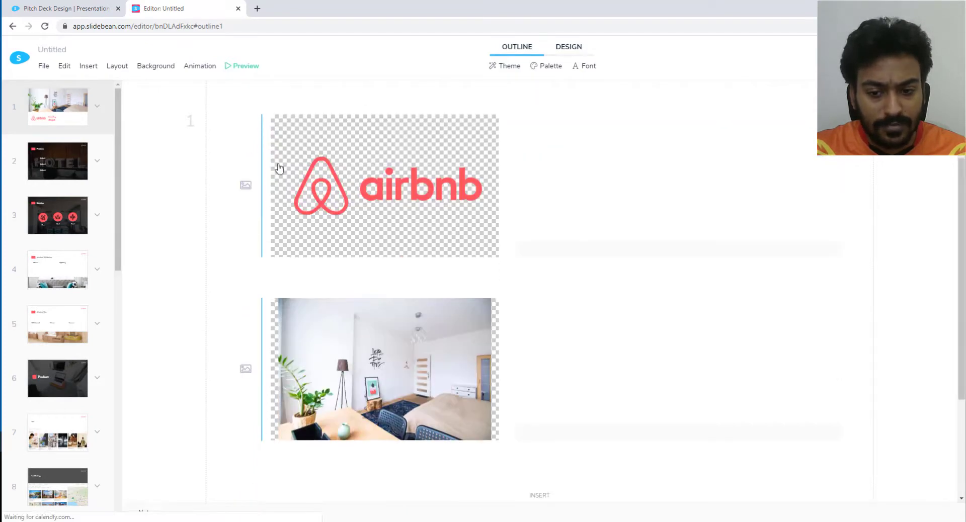
scroll(257, 203, "up", 4)
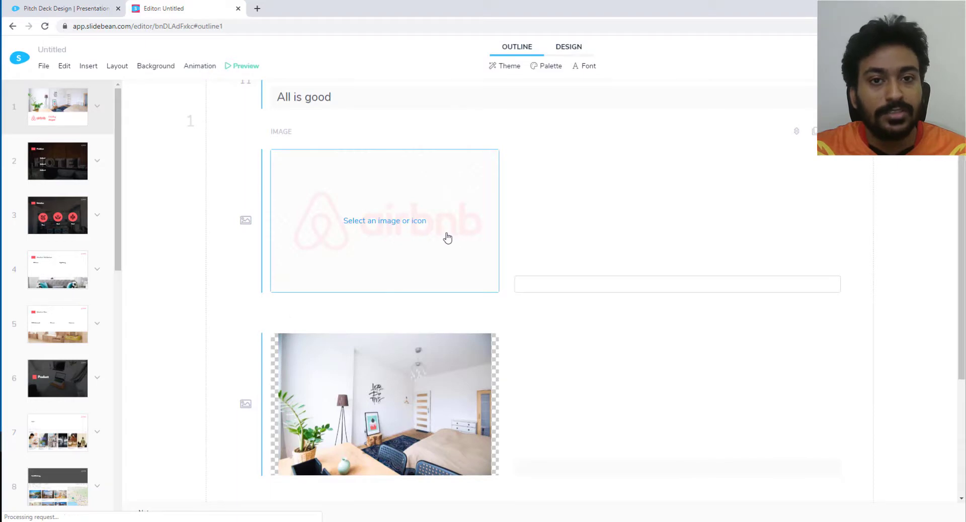
scroll(417, 241, "up", 2)
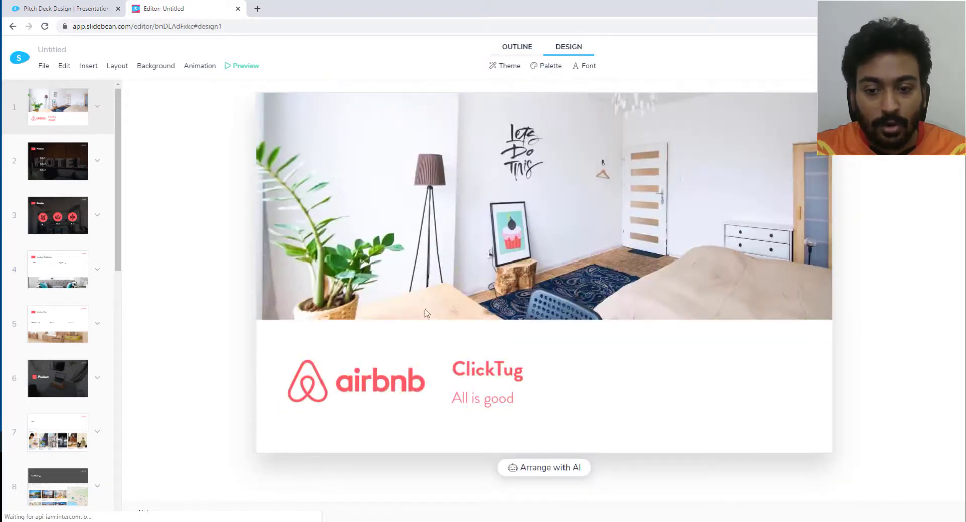
left_click(51, 155)
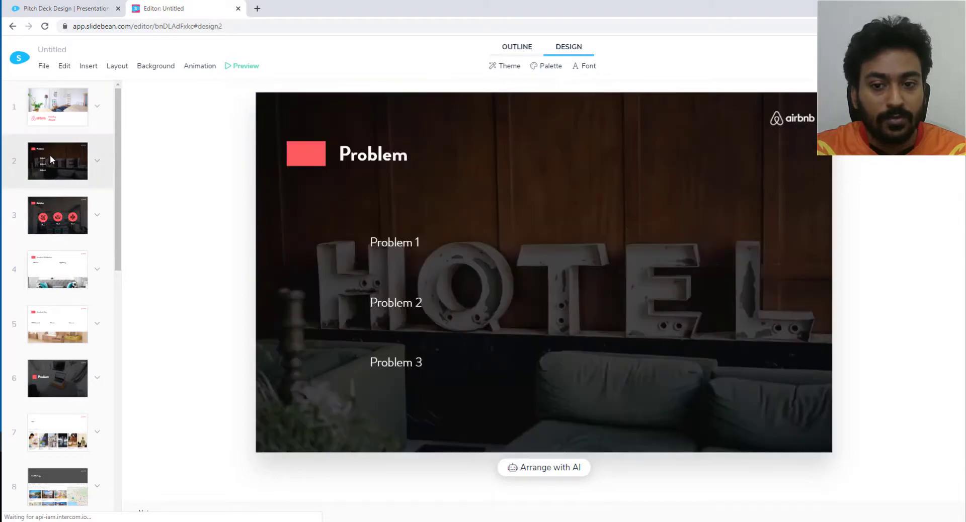
left_click(51, 227)
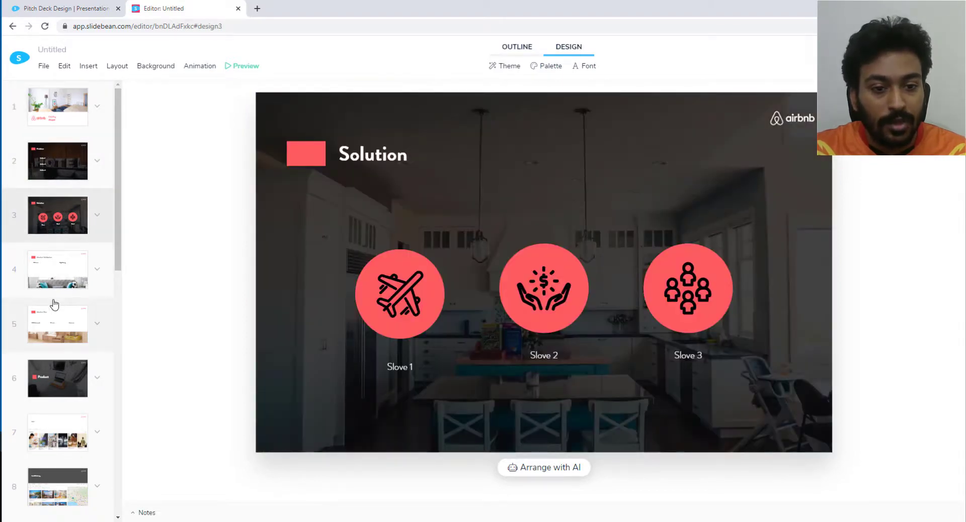
left_click(56, 305)
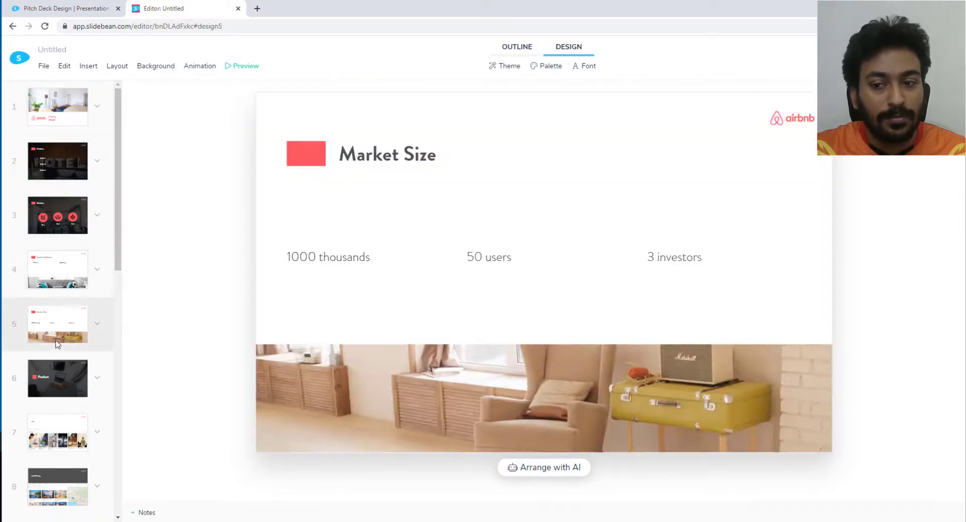
left_click(57, 386)
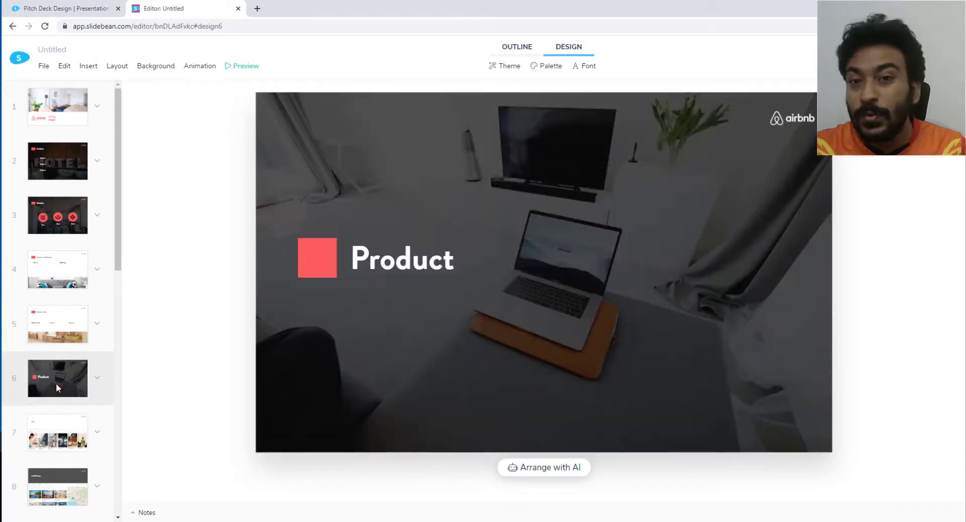
Step: Rearrange the title slide with AI until the room photo fills its left side, and scale the photo down from its lower-right corner
left_click(65, 111)
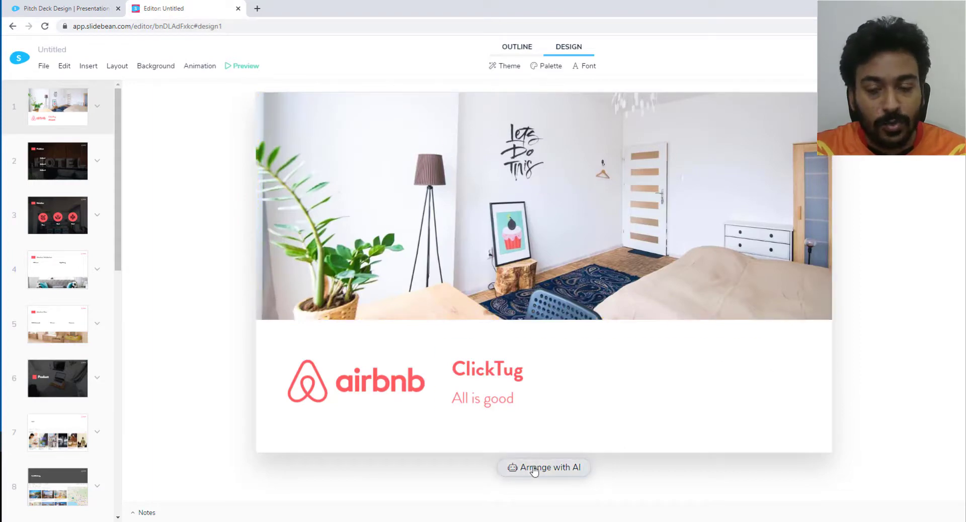
left_click(534, 468)
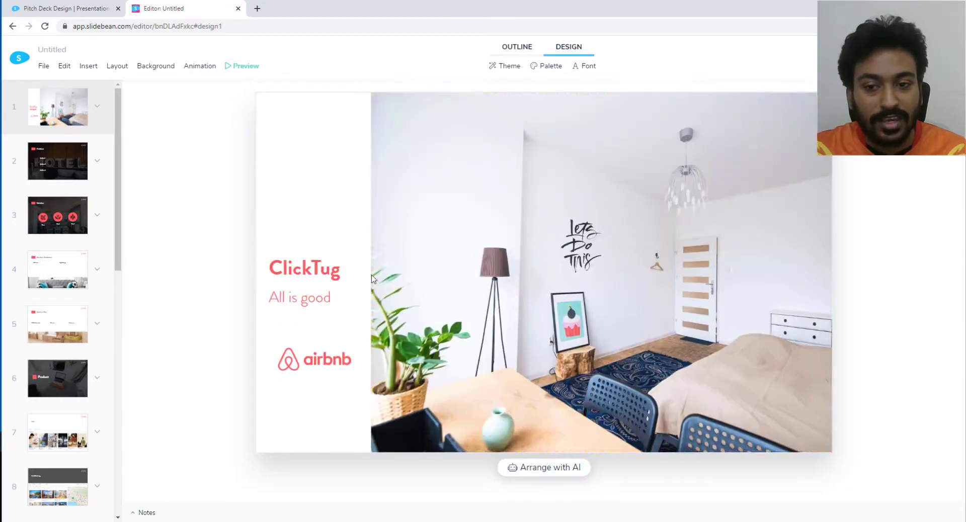
left_click(533, 473)
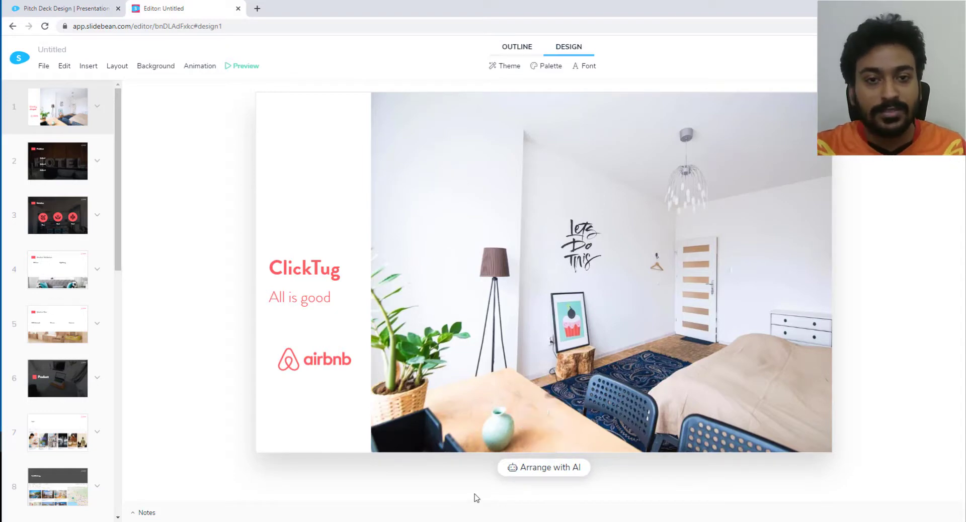
left_click(537, 468)
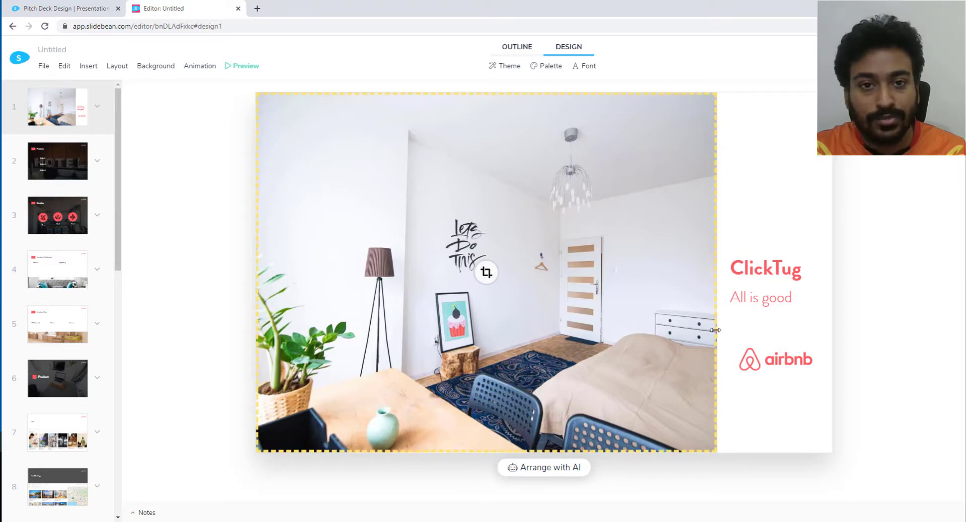
left_click(712, 448)
left_click_drag(505, 380, 386, 301)
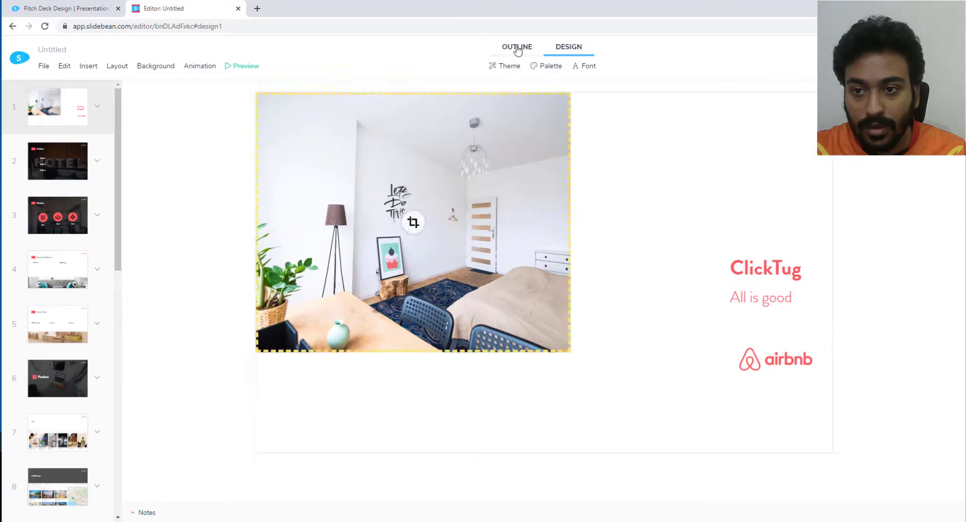
Step: Replace the Airbnb logo in the title slide's outline with the animated image of the grimacing man
left_click(518, 47)
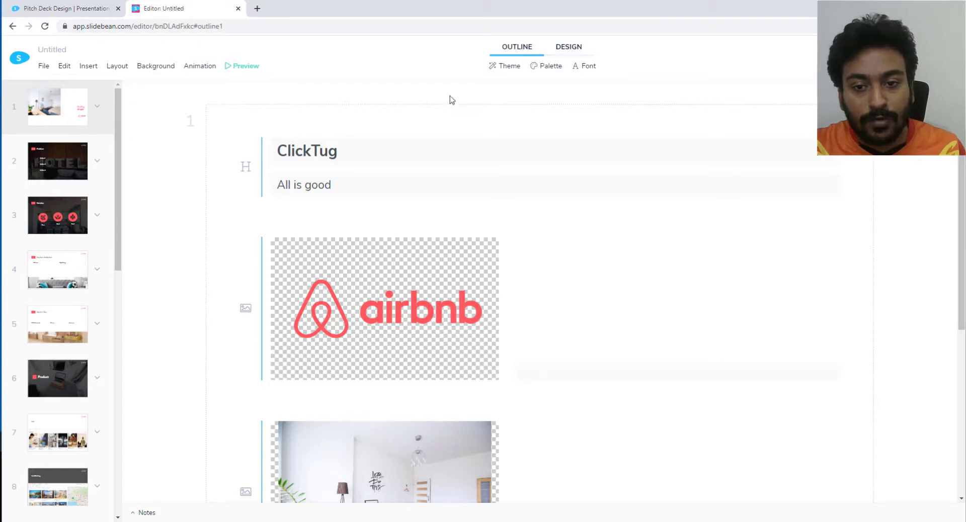
left_click(318, 148)
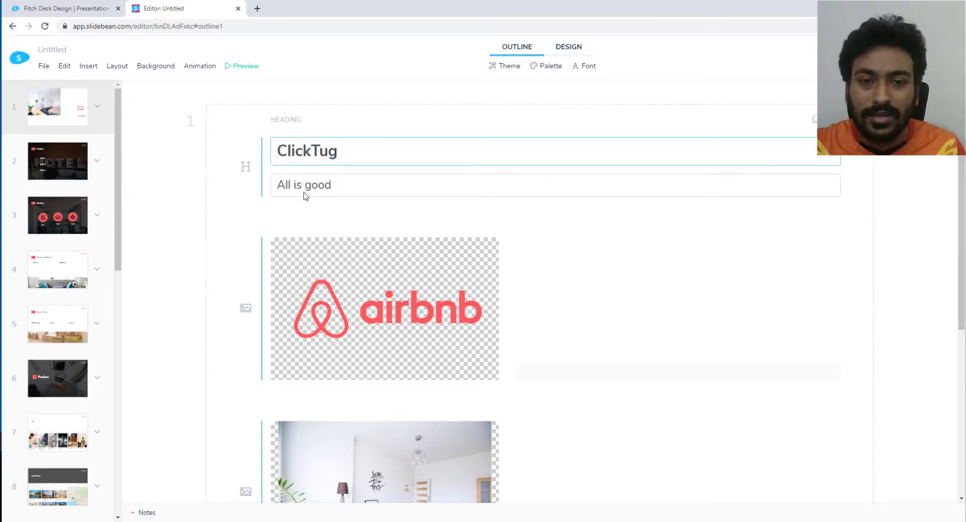
scroll(305, 197, "down", 4)
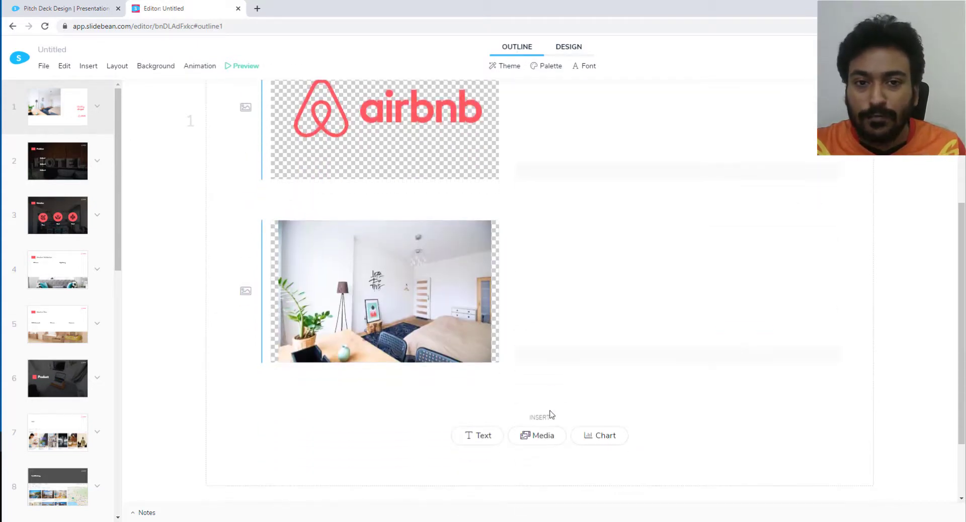
scroll(543, 429, "up", 2)
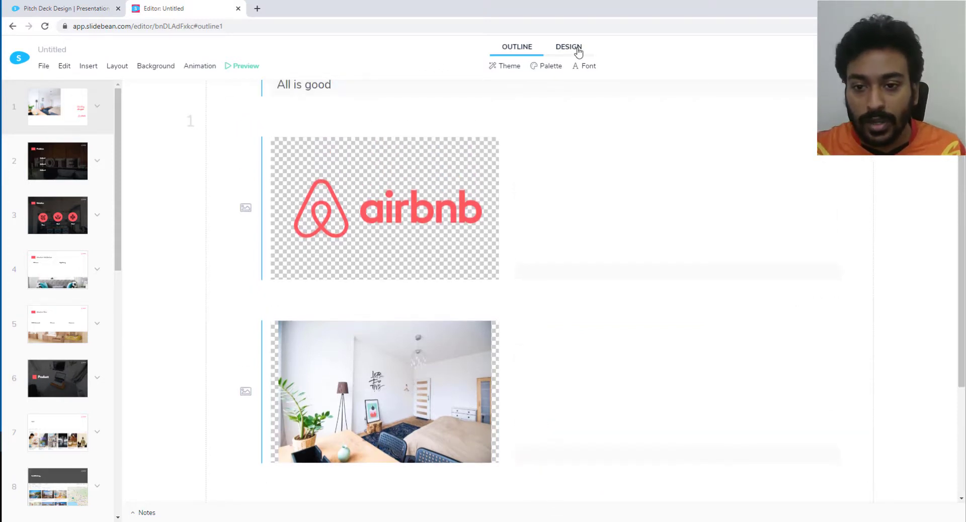
scroll(382, 196, "up", 2)
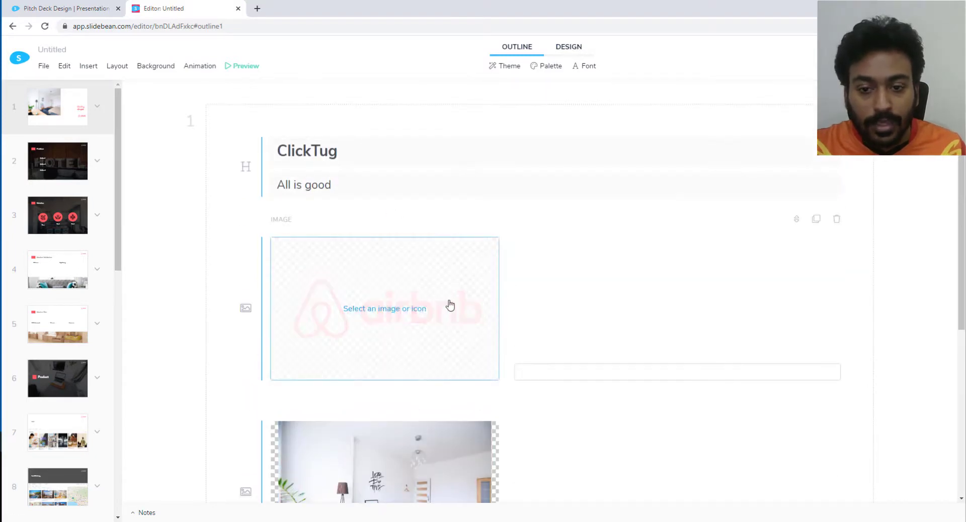
left_click(393, 317)
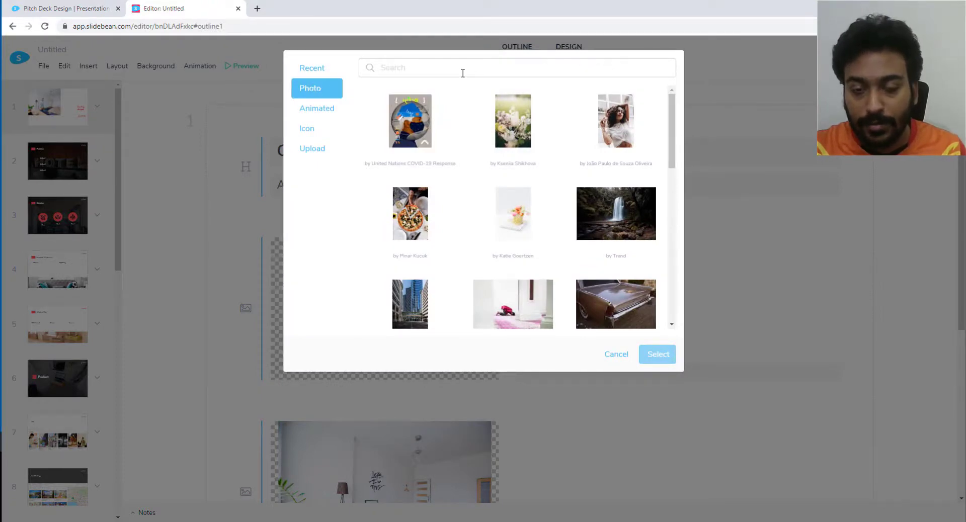
left_click(331, 115)
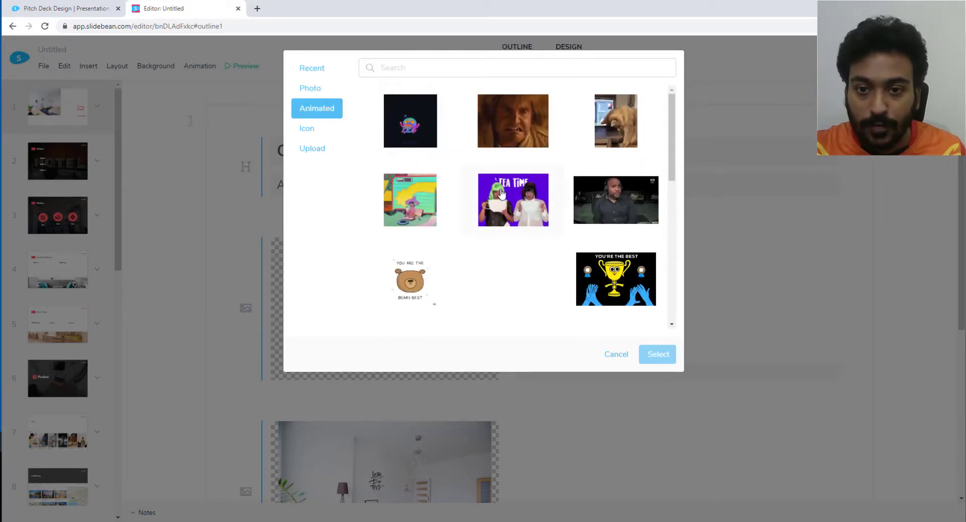
left_click(313, 133)
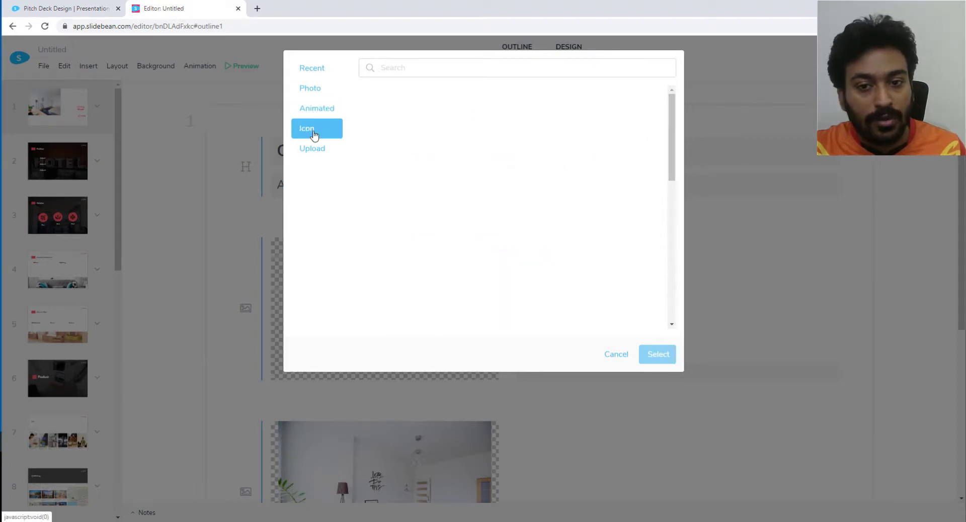
left_click(313, 109)
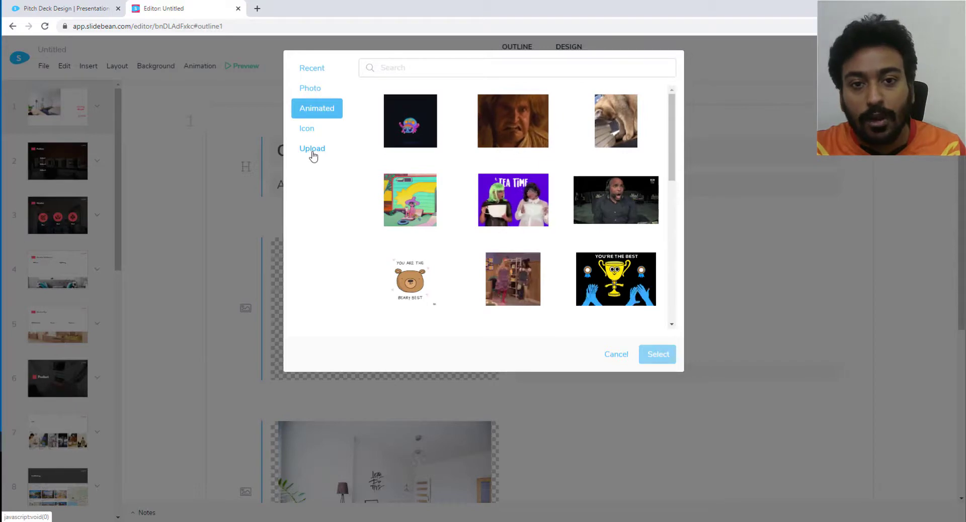
left_click(312, 153)
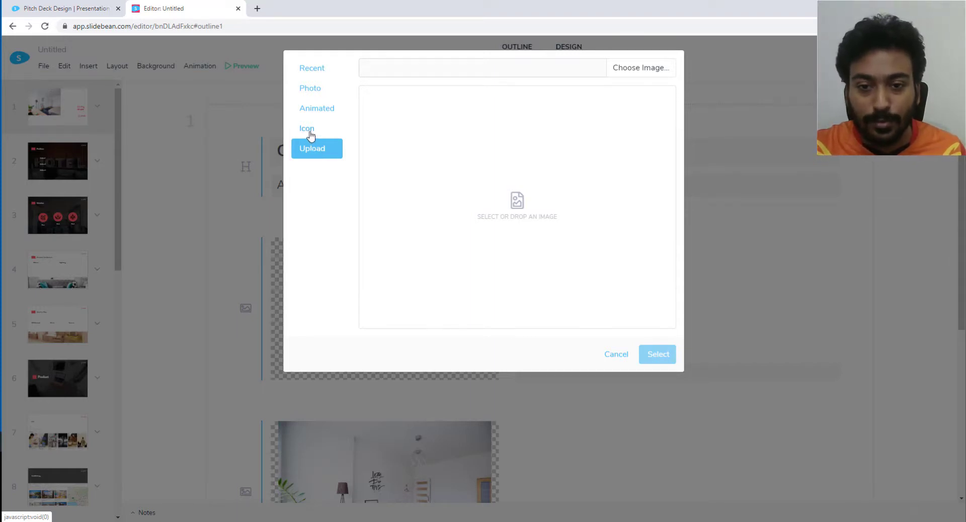
left_click(315, 108)
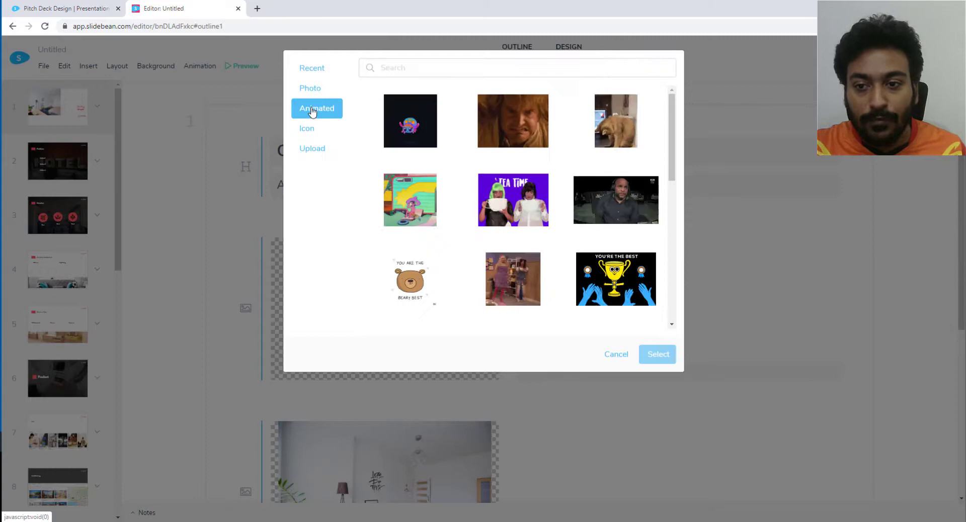
left_click(515, 123)
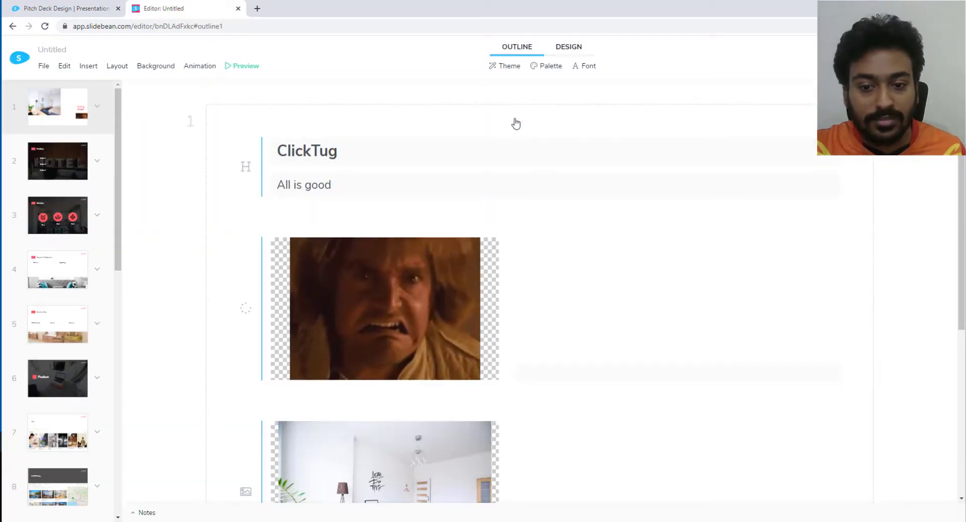
Step: Review the title slide's remaining outline and check the new animated image in its design
scroll(476, 205, "down", 4)
left_click(538, 169)
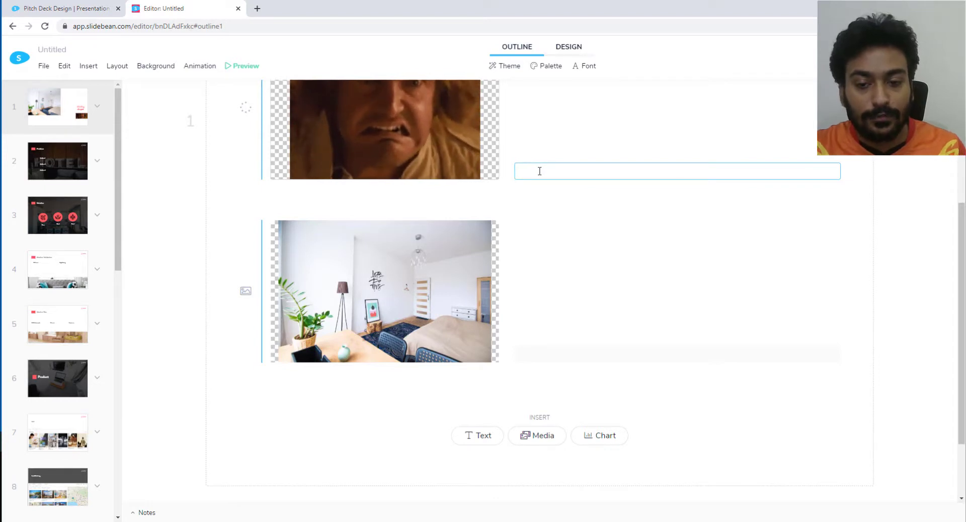
left_click(559, 48)
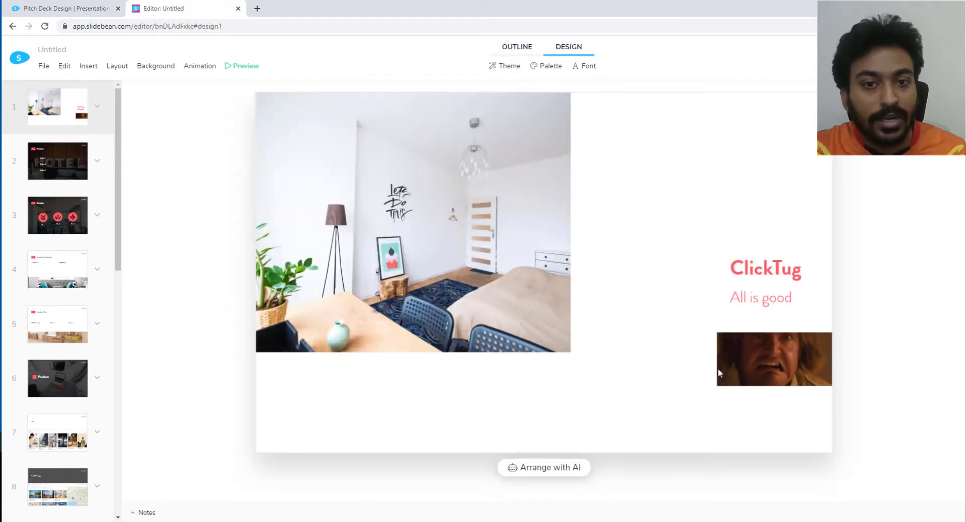
Step: Delete the room photo from the title slide's outline
left_click(513, 48)
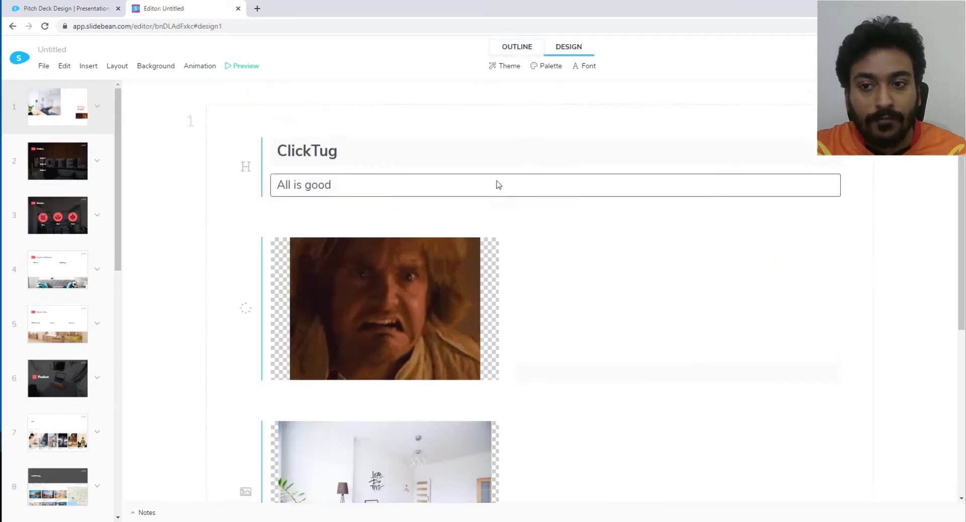
scroll(428, 289, "down", 3)
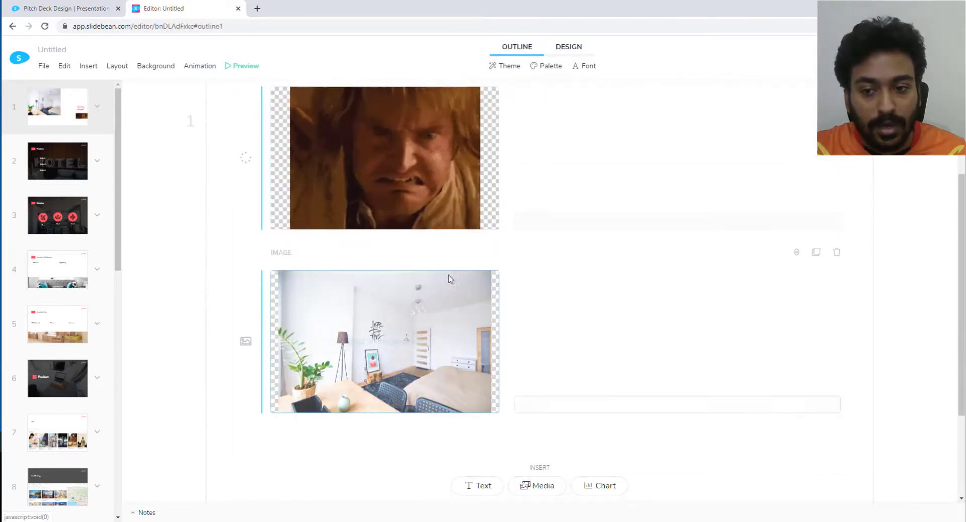
left_click(838, 254)
left_click(780, 279)
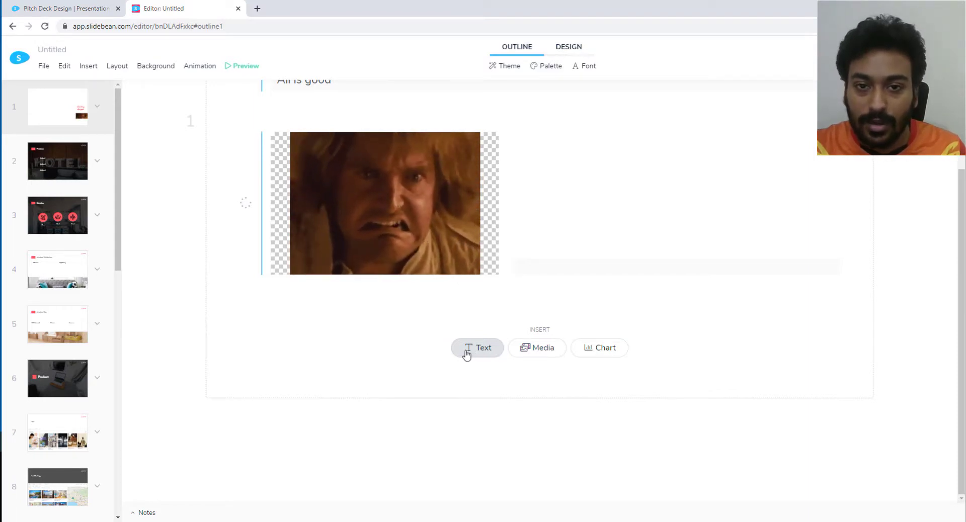
Step: Insert a footer on the title slide with the text "Source: ABC"
left_click(81, 70)
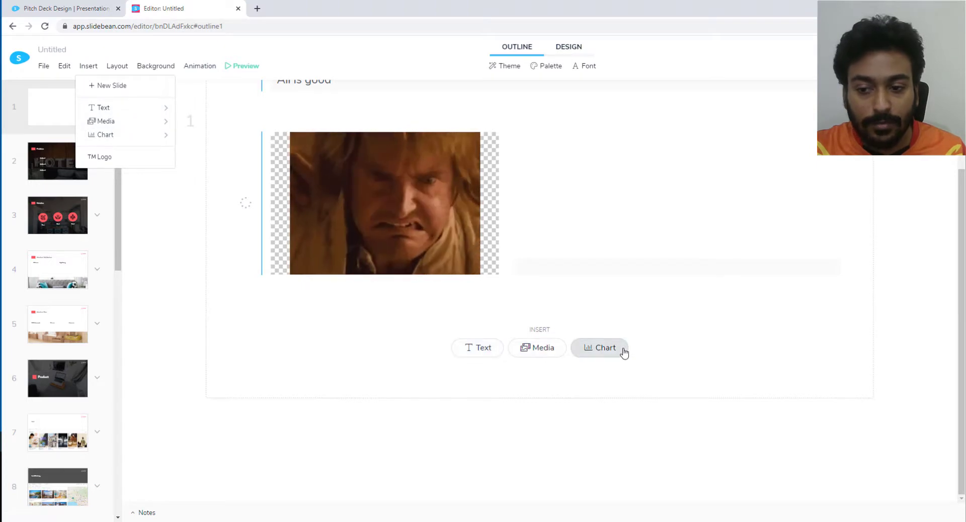
mouse_move(109, 111)
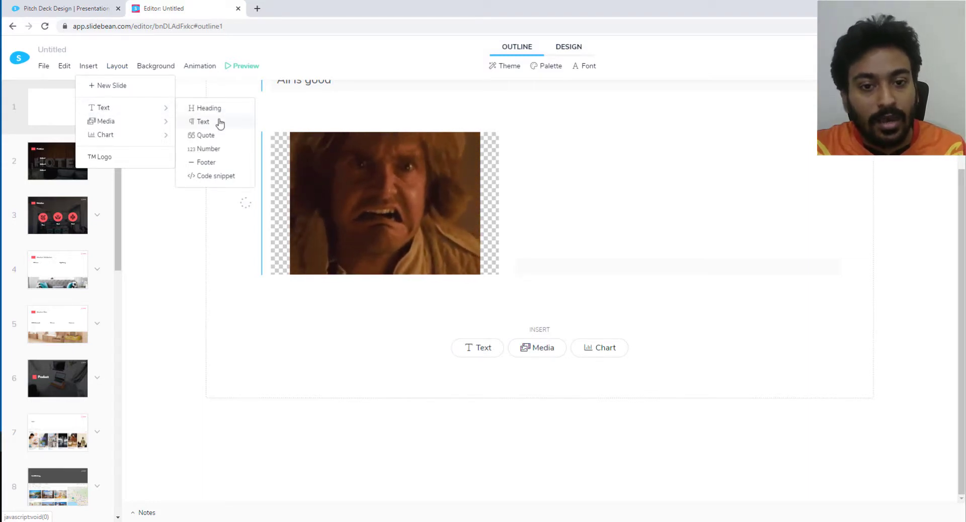
left_click(209, 162)
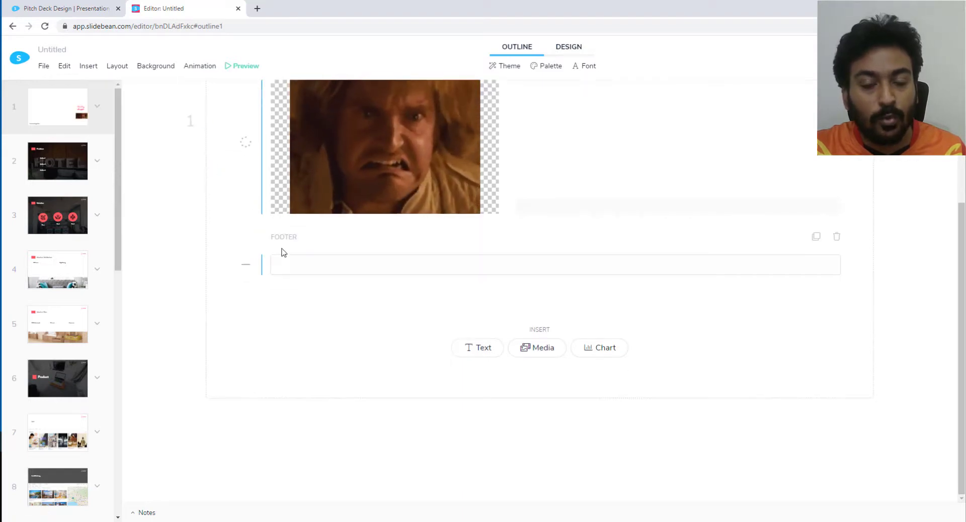
left_click(302, 267)
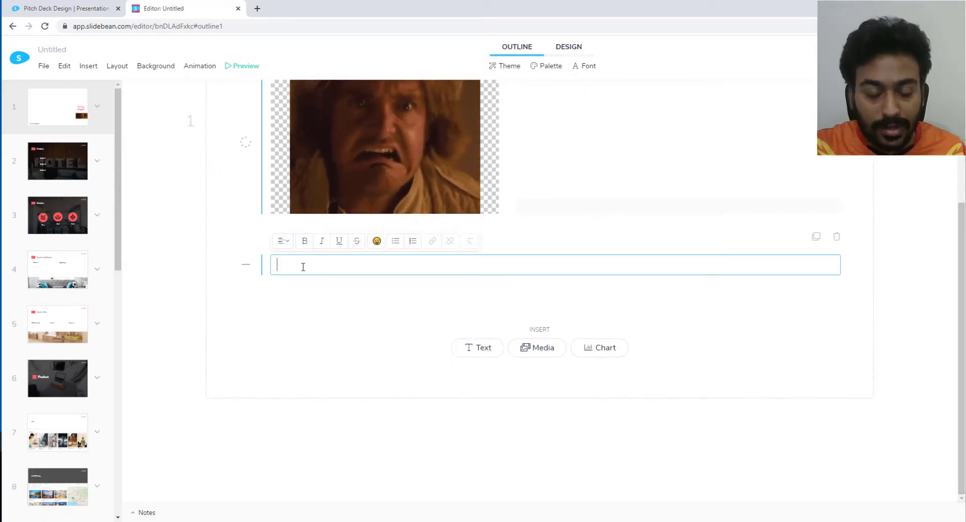
type("Source")
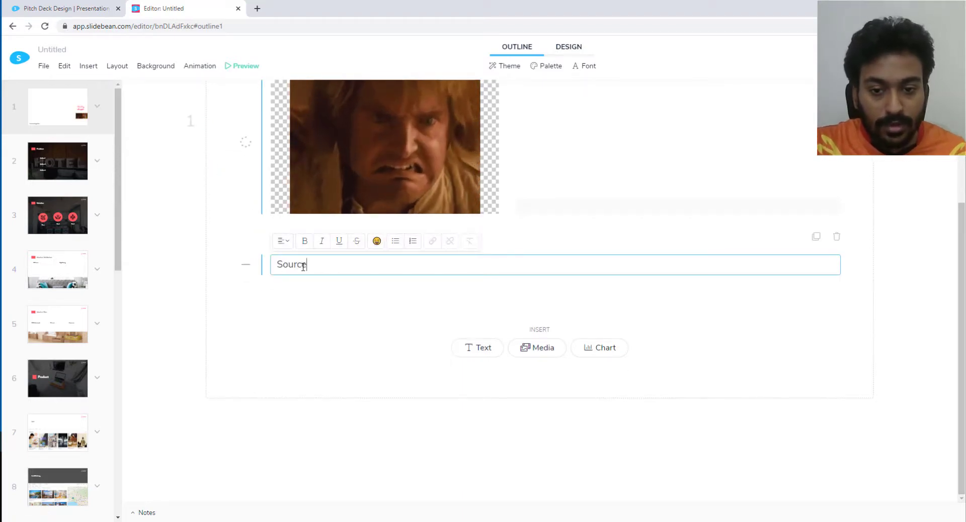
type(": ABC")
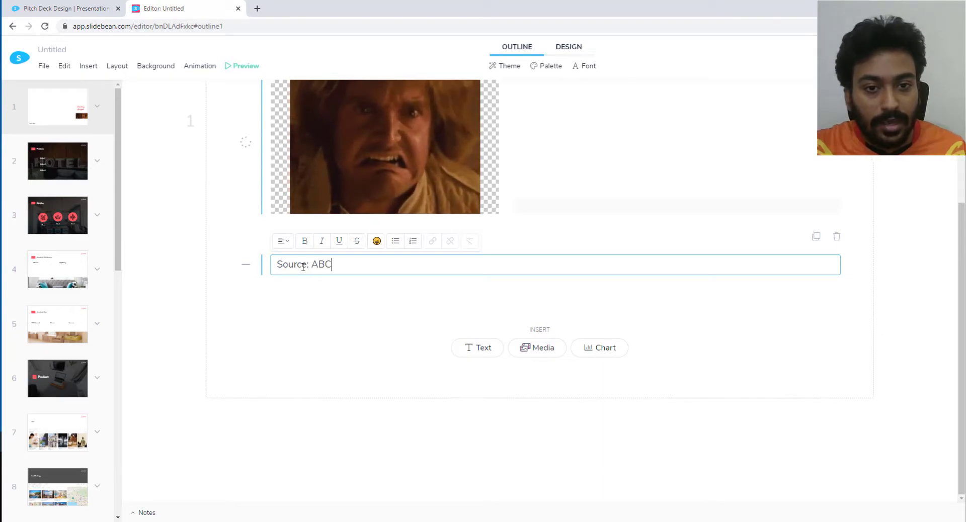
Step: Insert a quote on the title slide reading "Example quote" and enter the author's name below it
left_click(90, 67)
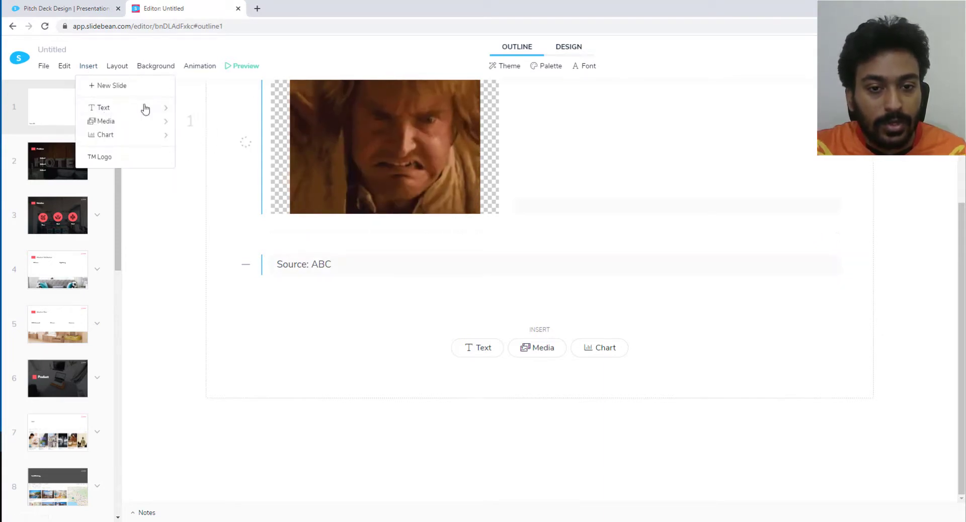
mouse_move(151, 108)
left_click(204, 134)
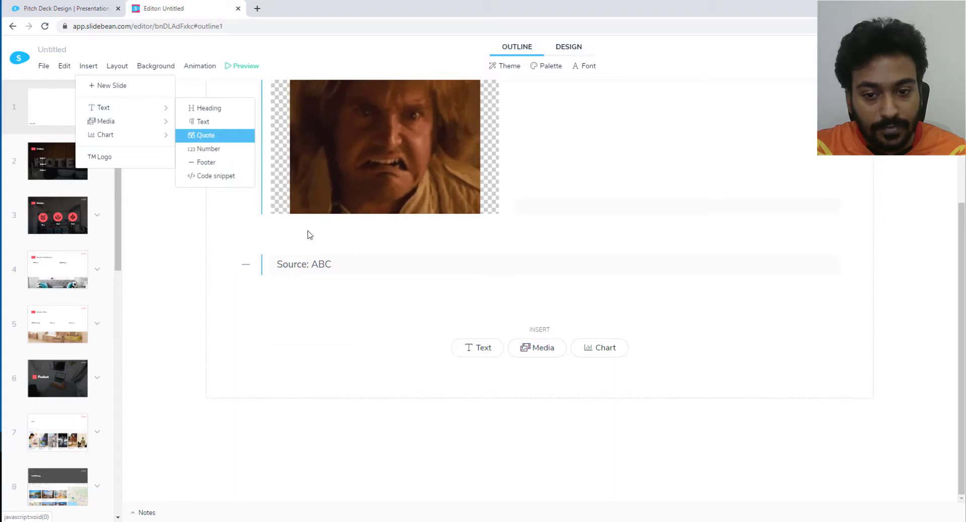
left_click(310, 217)
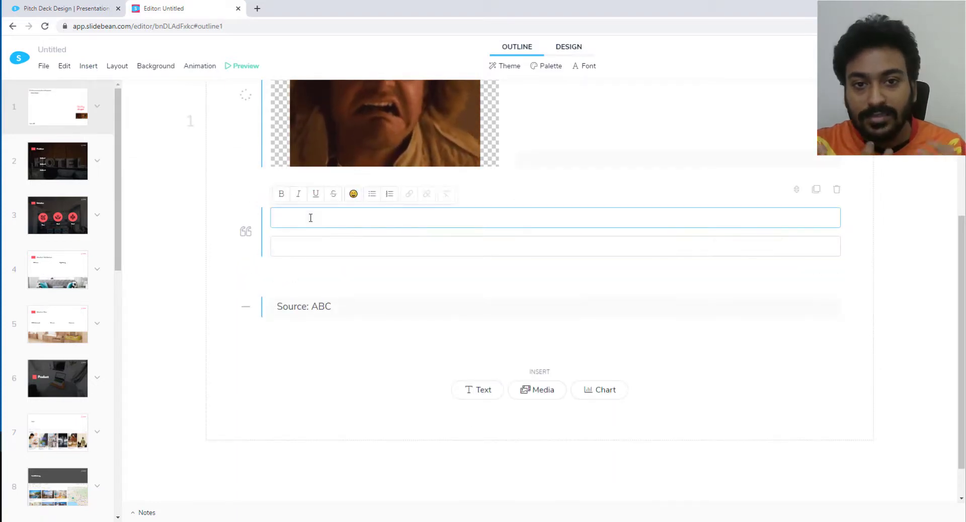
type("Exam")
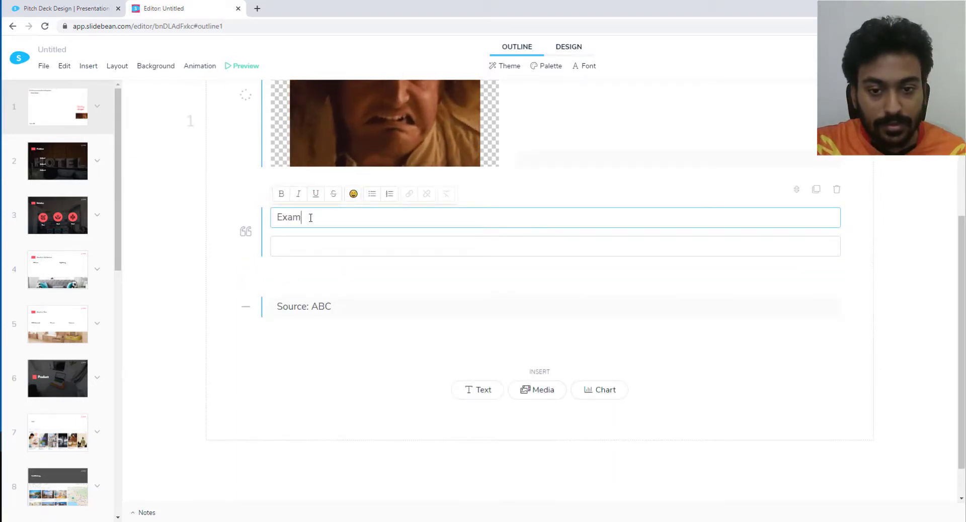
type("ple quote")
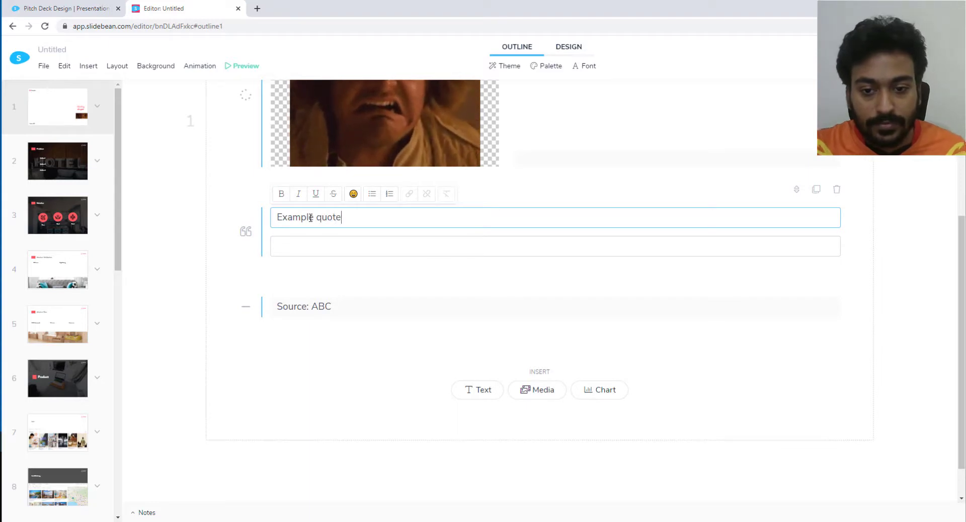
left_click(318, 239)
type("Alston")
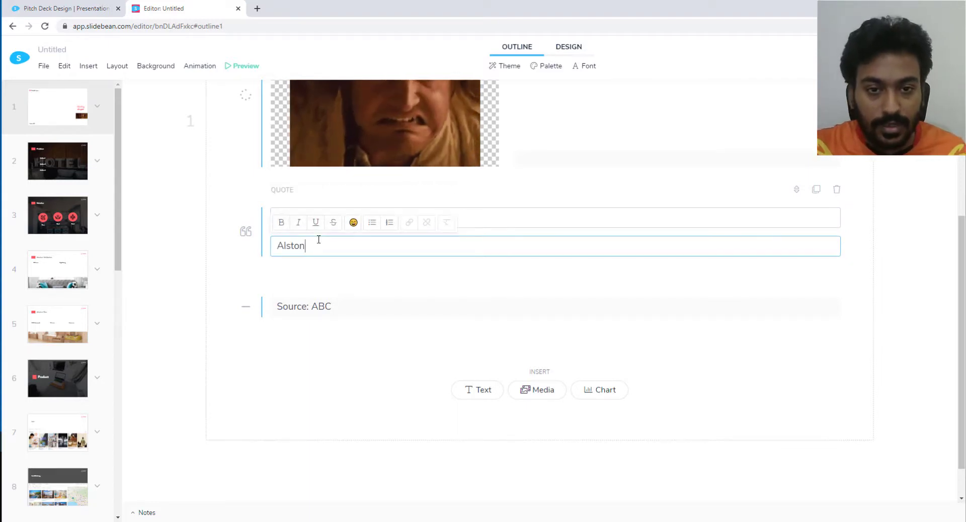
Step: Insert a number element with value 123, unit "Miles" and the description "Distance between A to B"
left_click(88, 66)
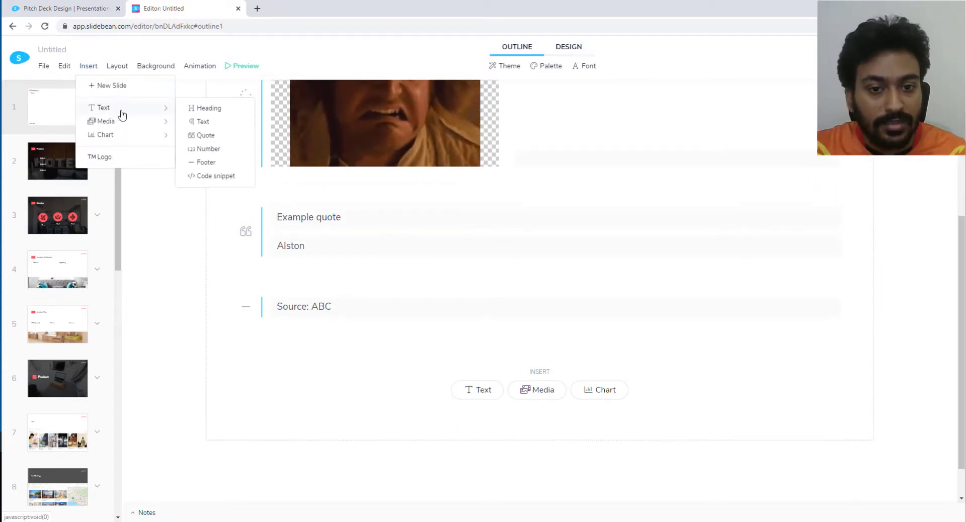
left_click(199, 150)
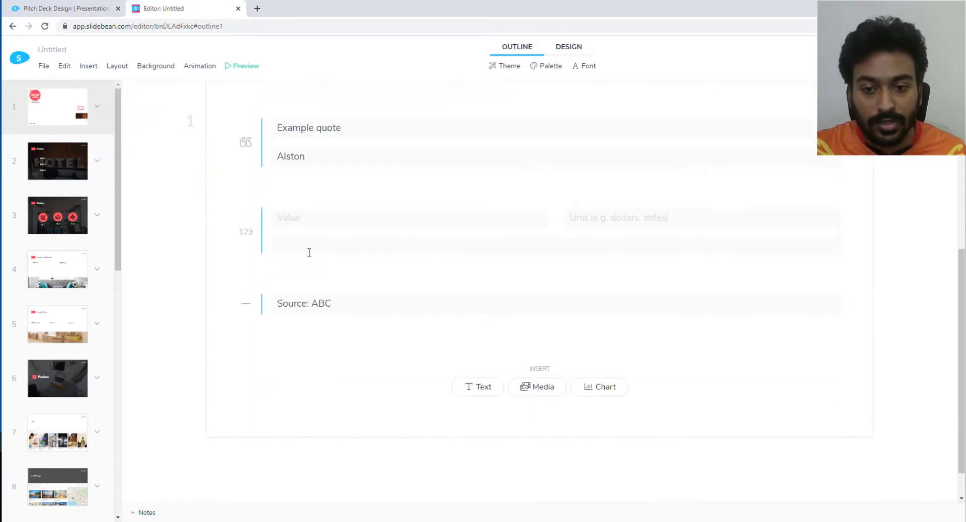
left_click(302, 218)
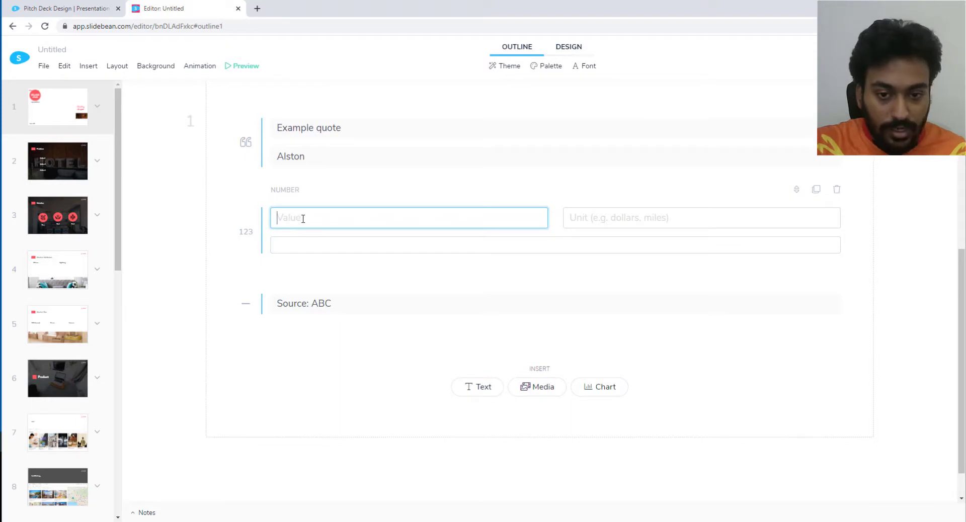
left_click(662, 211)
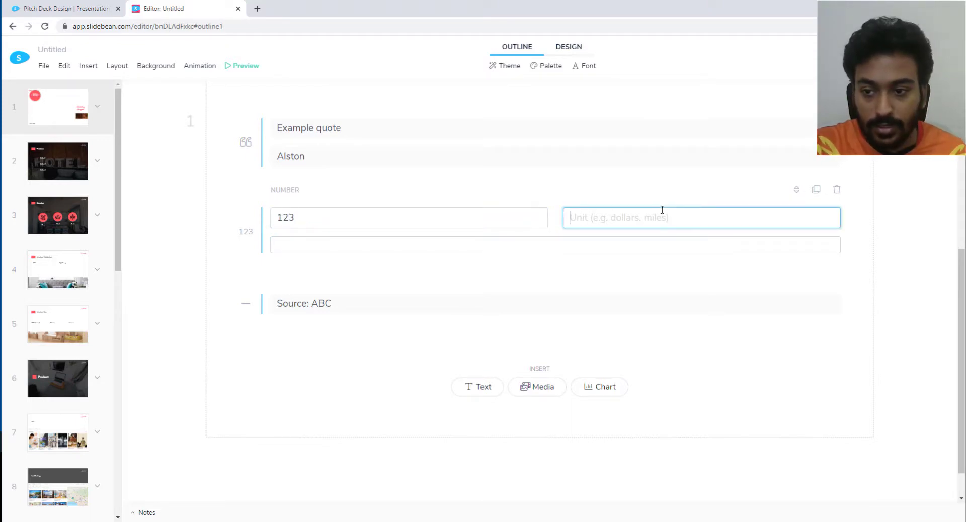
type("Miles")
left_click(603, 239)
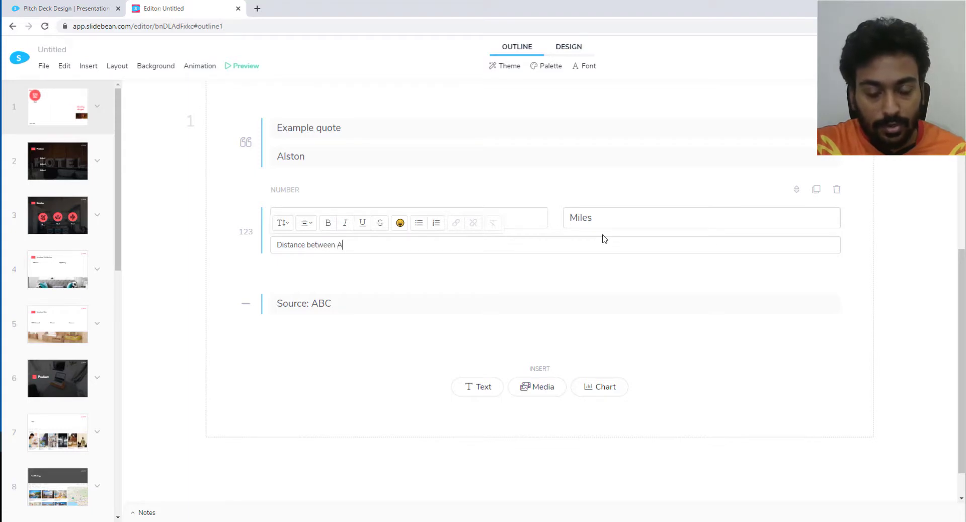
left_click(342, 249)
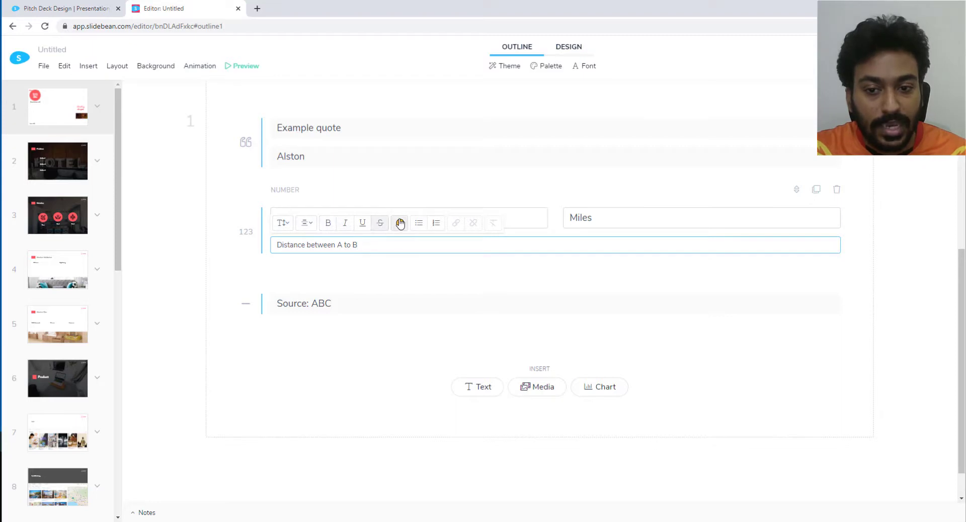
left_click(282, 223)
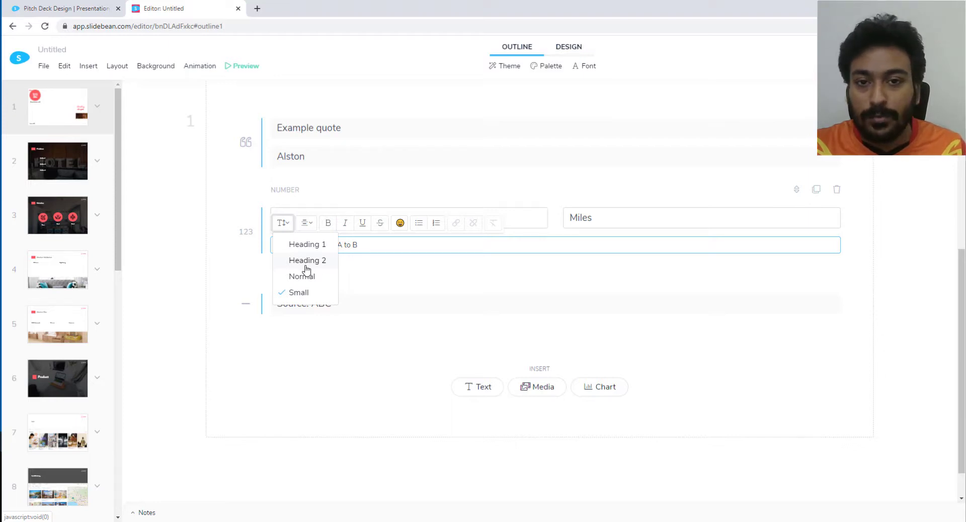
left_click(367, 247)
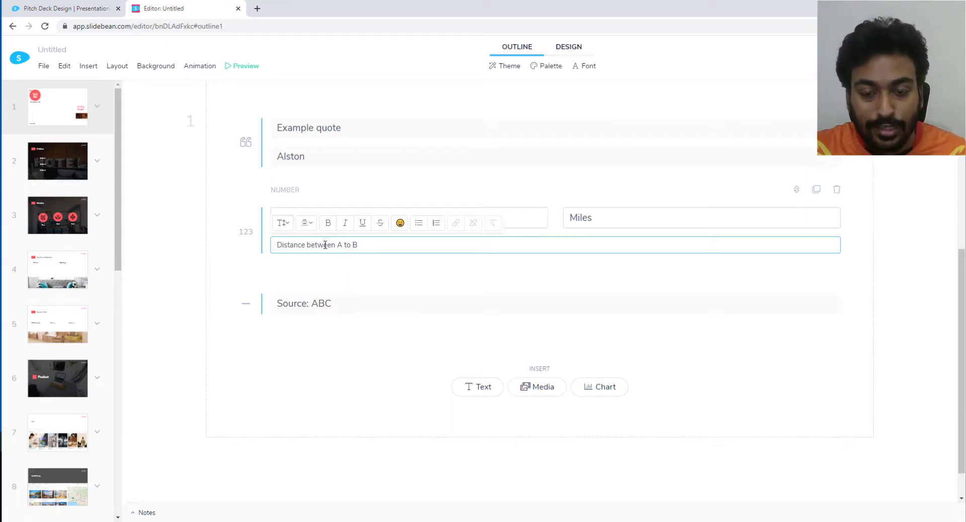
left_click(306, 223)
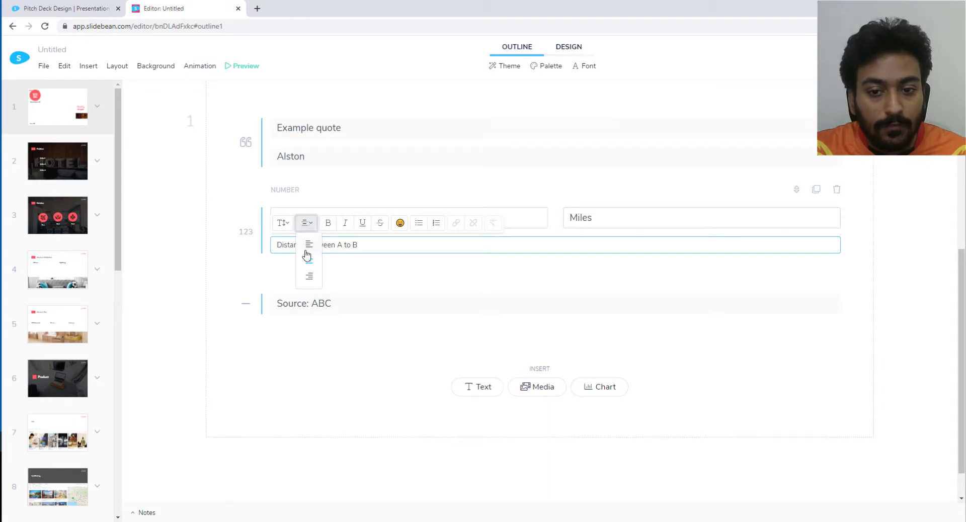
left_click(310, 221)
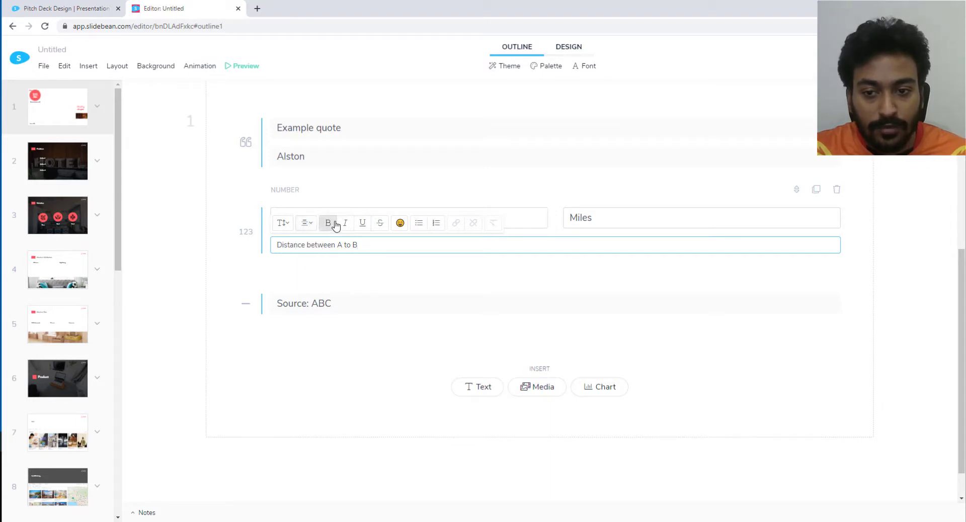
Step: Add a grinning emoji to the end of the number's description and rearrange the title slide with AI in design view
left_click(405, 224)
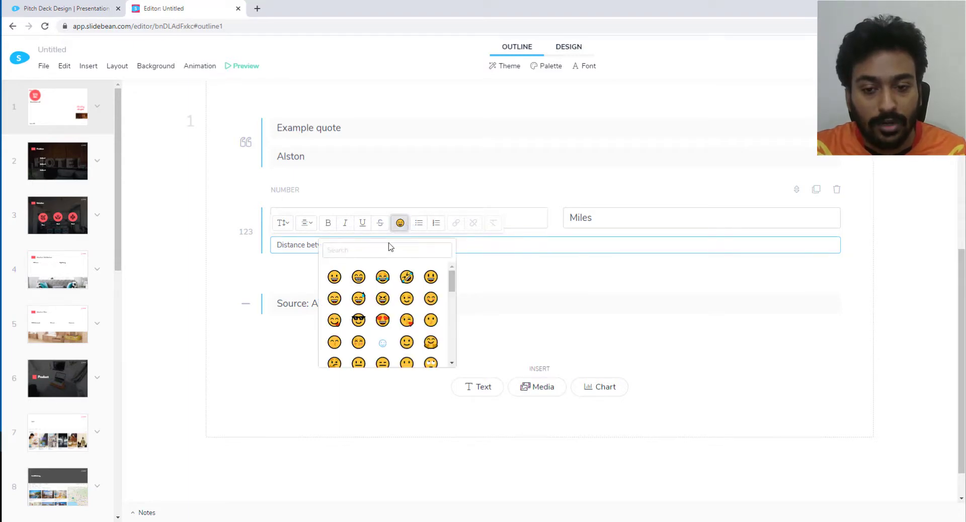
left_click(358, 277)
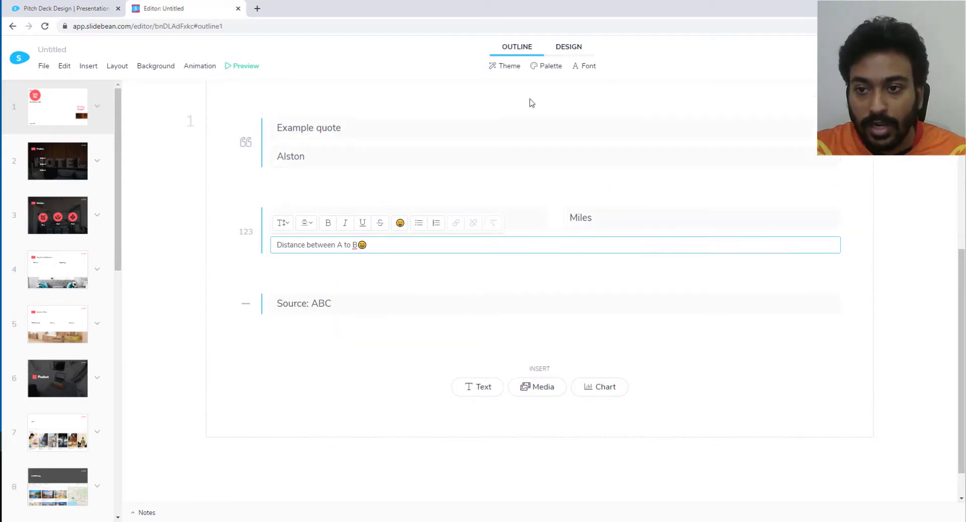
left_click(576, 51)
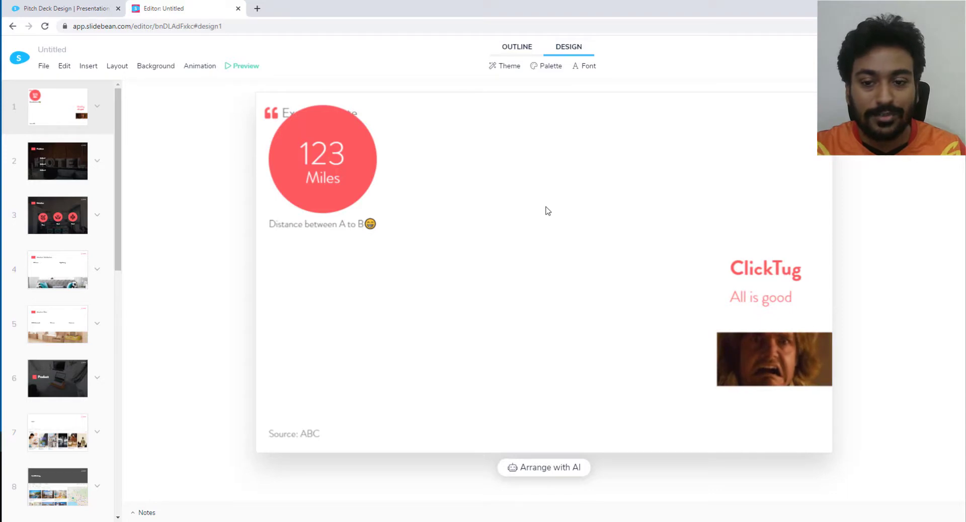
left_click(557, 477)
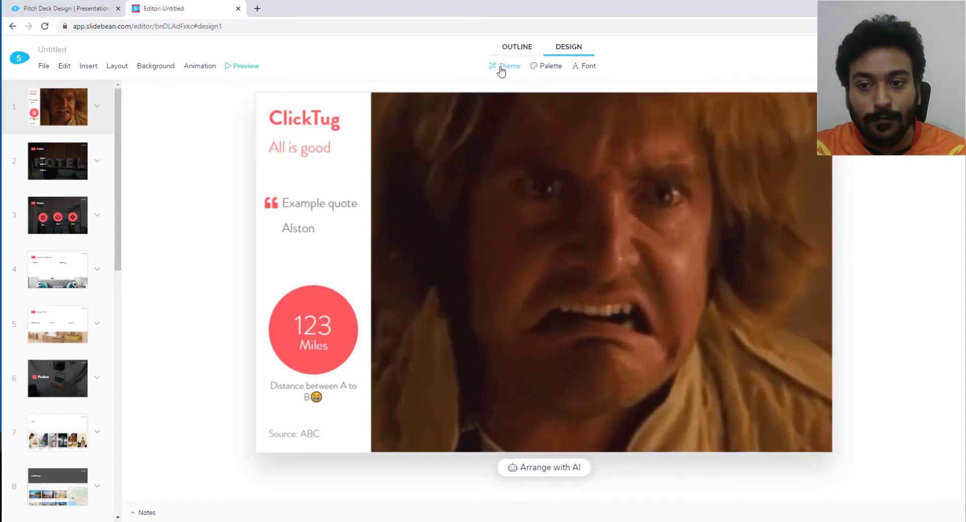
Step: Apply the popular "Eco - Green" theme to the presentation
left_click(500, 67)
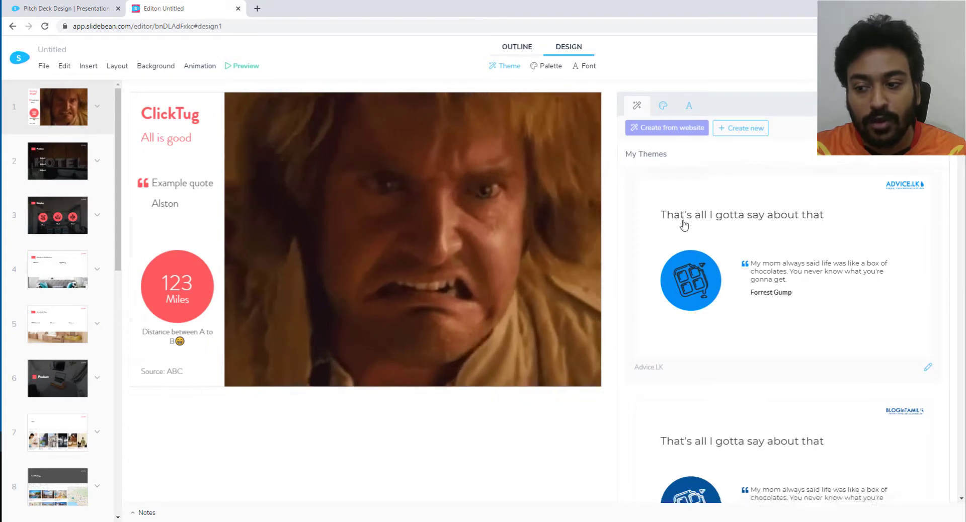
scroll(684, 225, "down", 4)
scroll(684, 225, "down", 10)
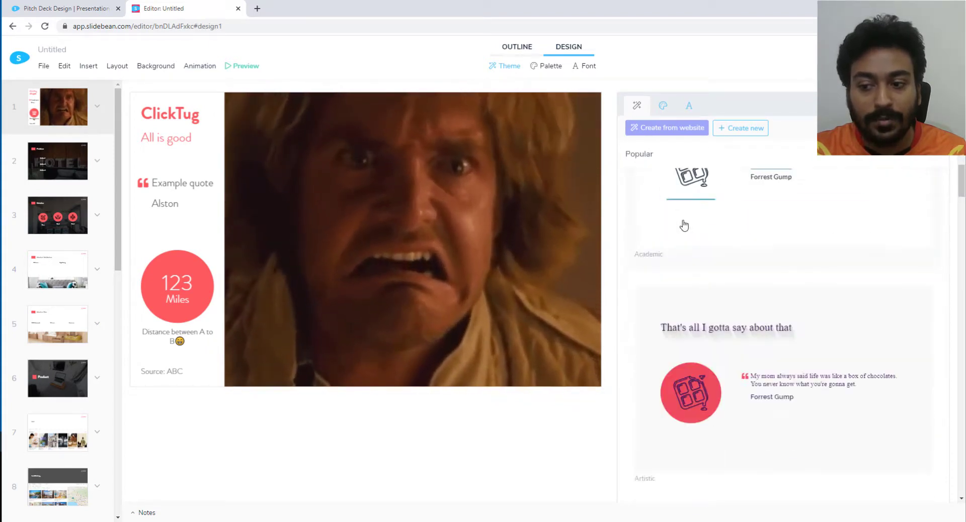
scroll(733, 371, "down", 2)
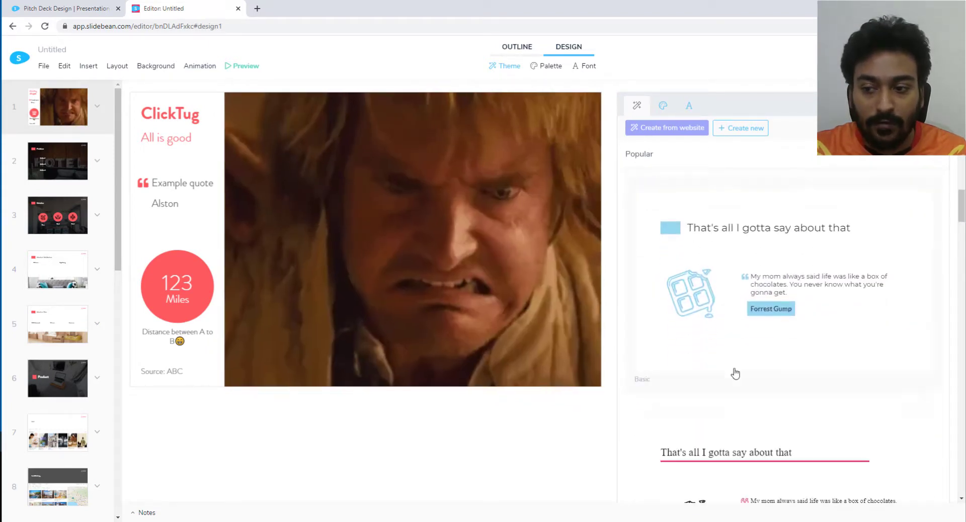
scroll(734, 373, "down", 8)
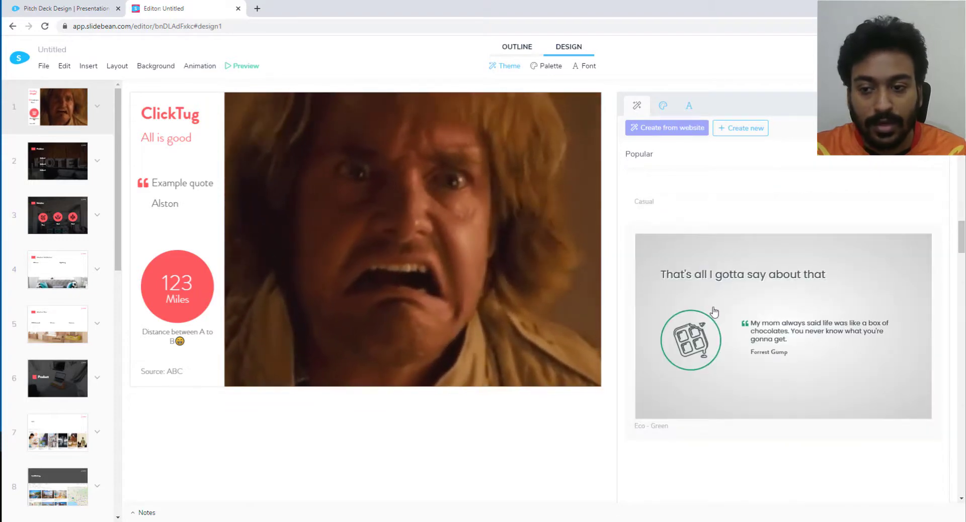
left_click(714, 312)
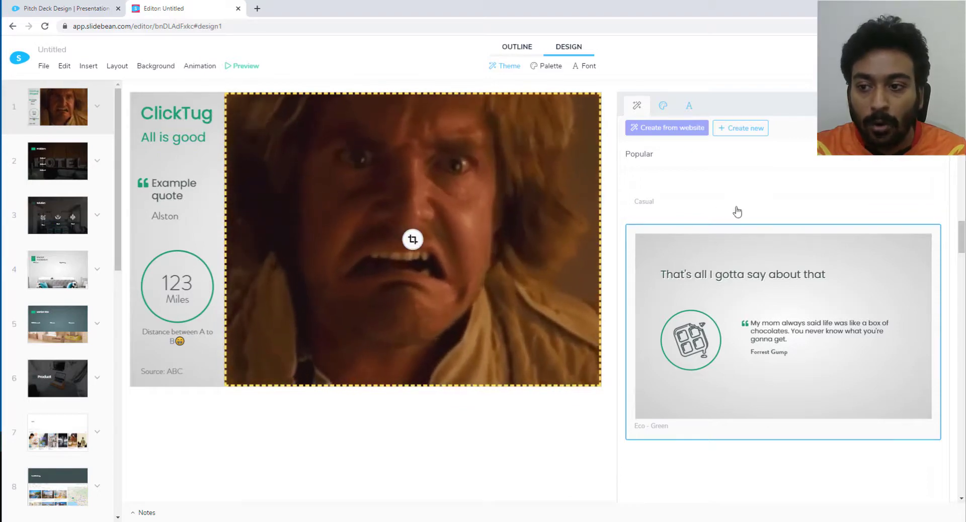
Step: Examine the create-from-website option and the overview, logo, color and font settings of a new custom theme, leaving without saving
scroll(798, 216, "up", 10)
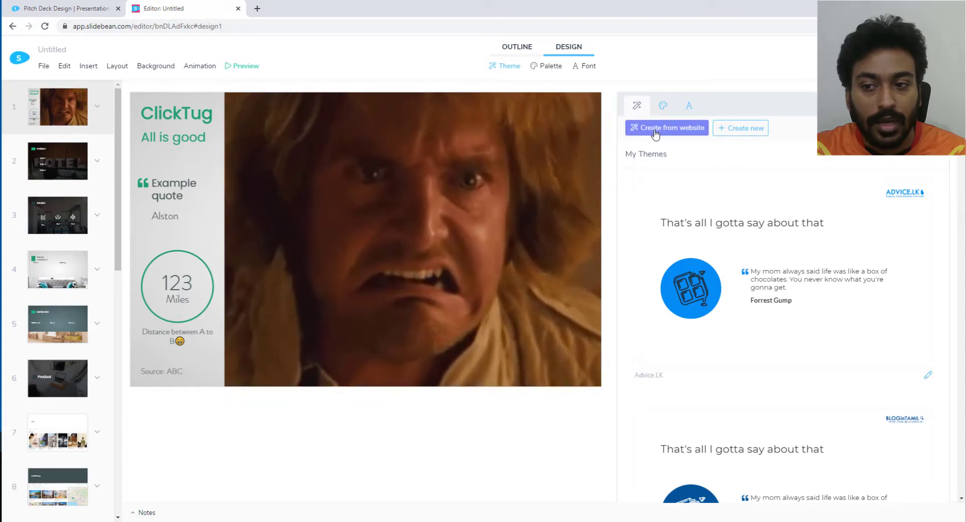
left_click(654, 134)
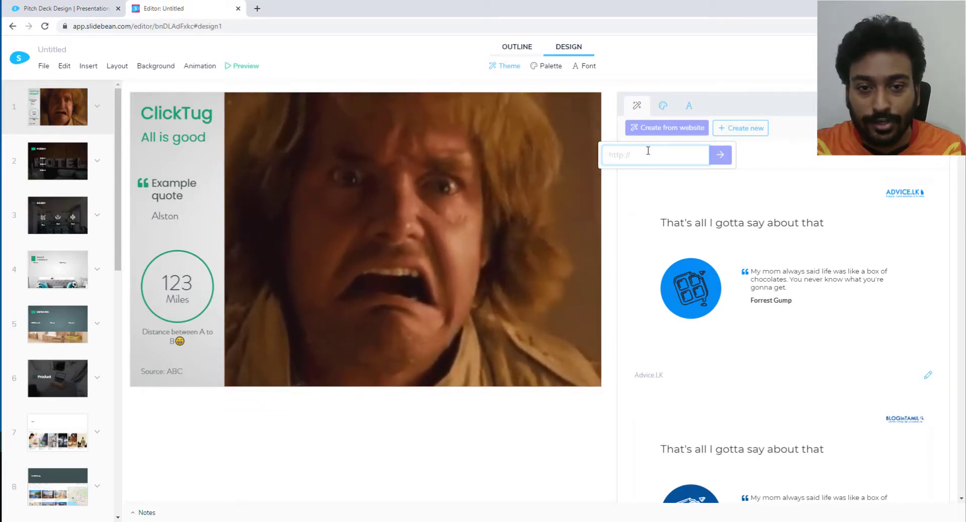
left_click(769, 158)
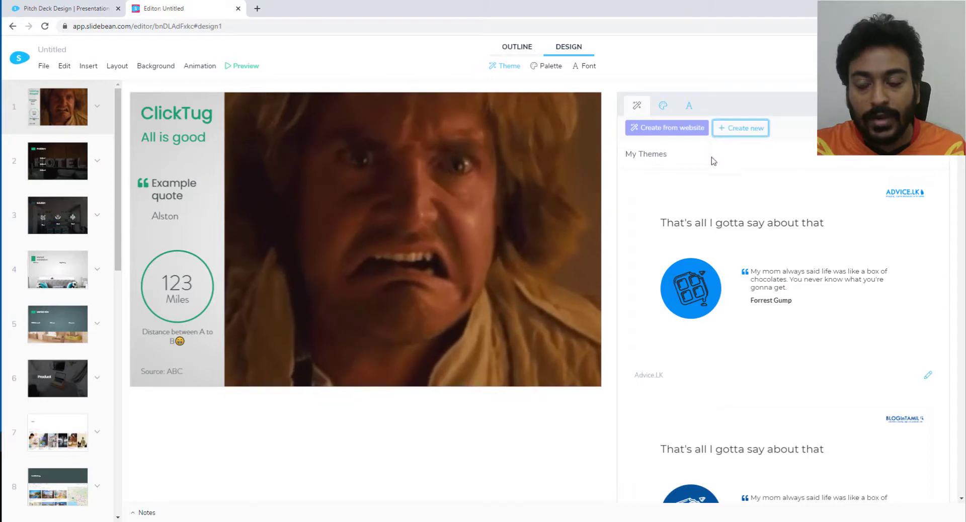
left_click(752, 129)
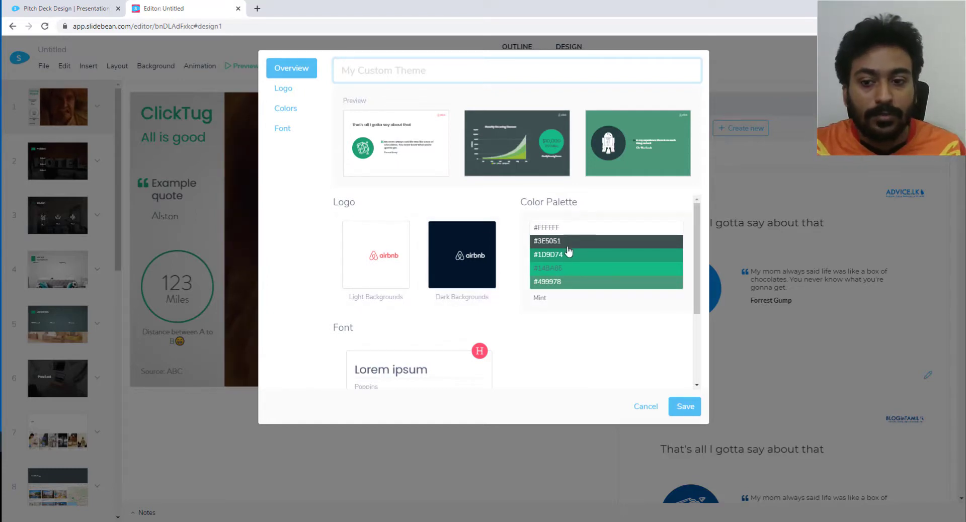
scroll(566, 293, "down", 2)
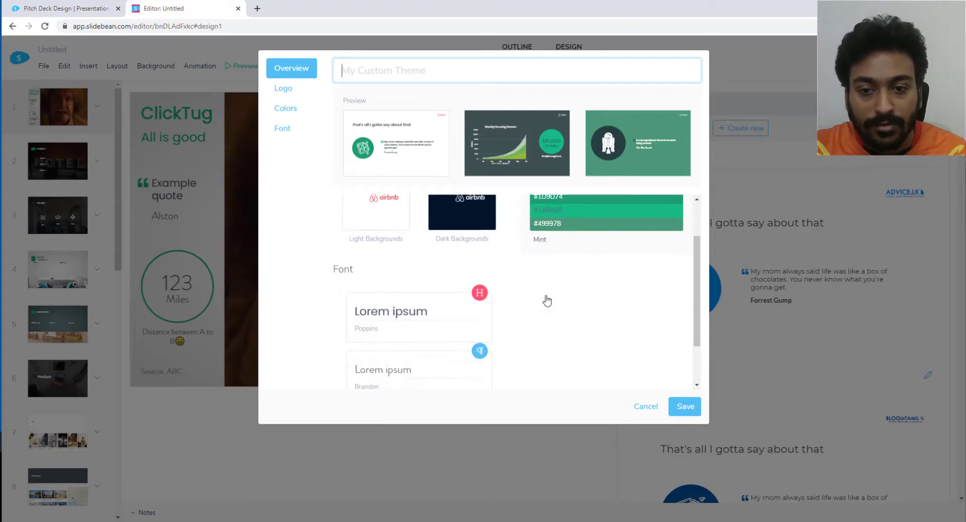
scroll(549, 299, "up", 2)
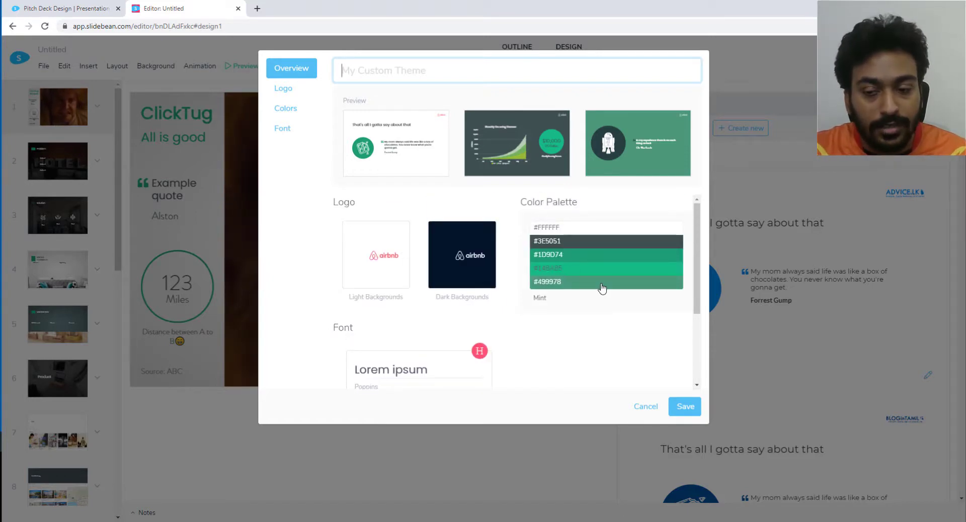
scroll(602, 284, "down", 2)
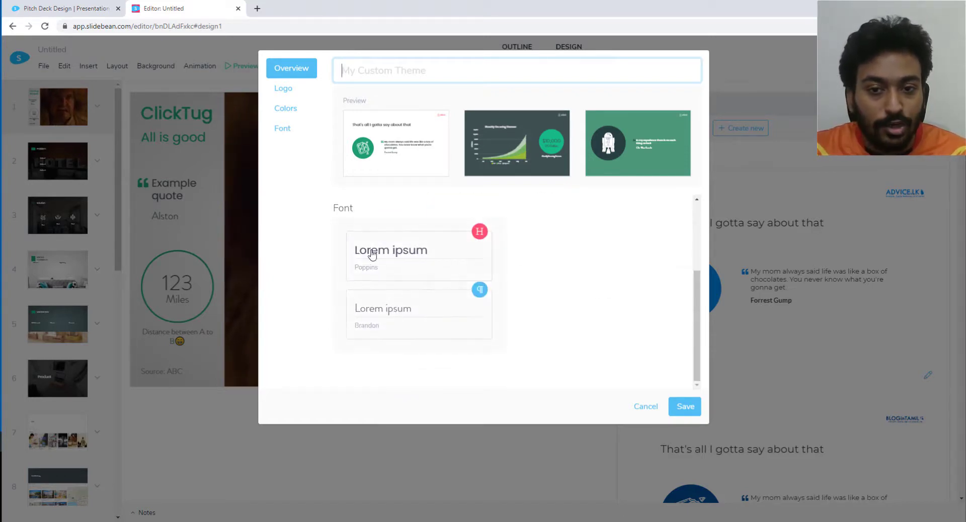
left_click(302, 91)
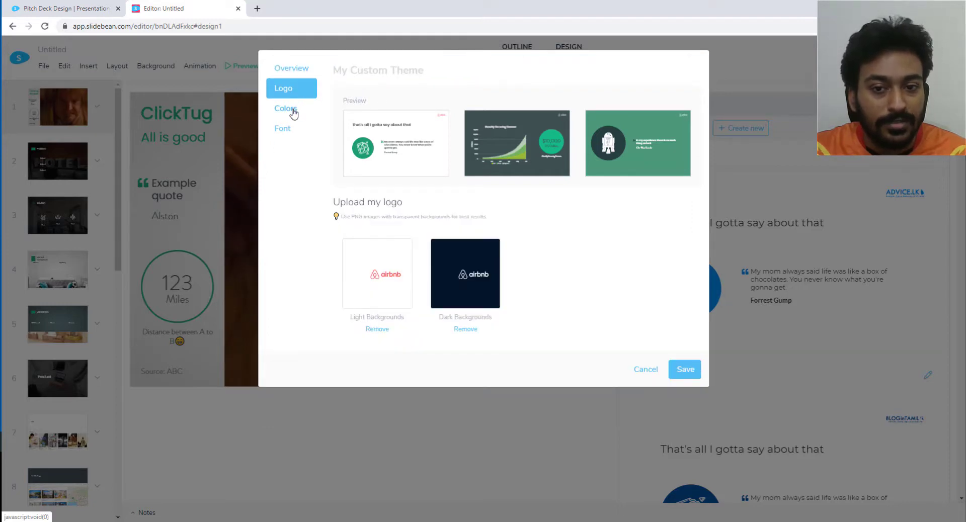
left_click(293, 110)
left_click(284, 128)
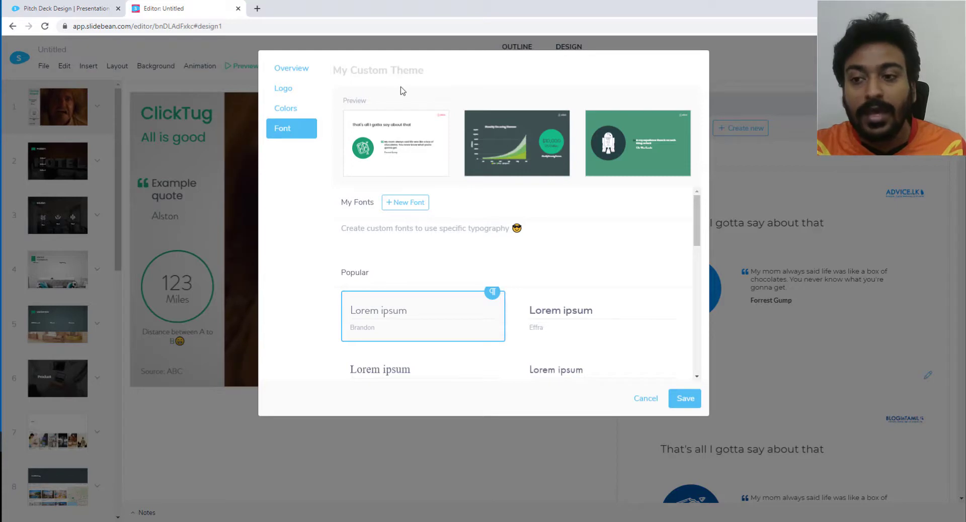
left_click(644, 398)
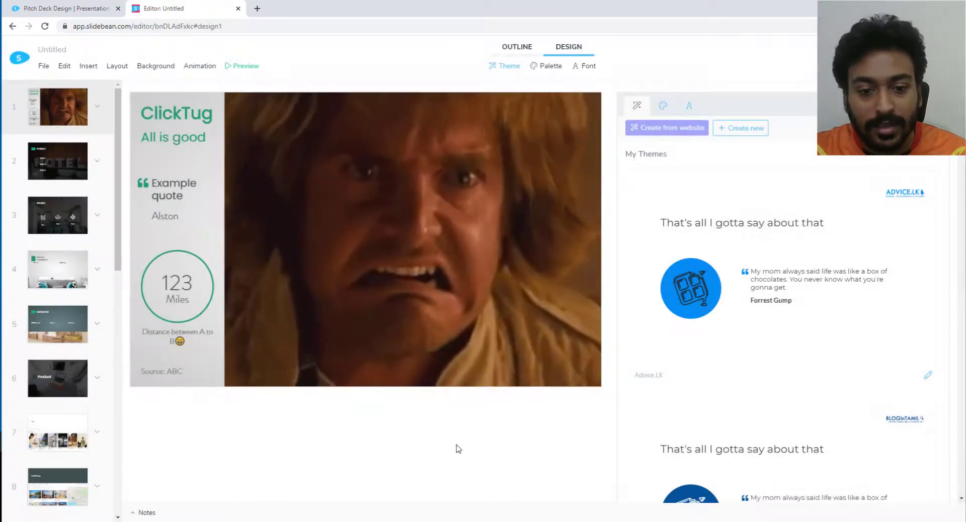
left_click(436, 339)
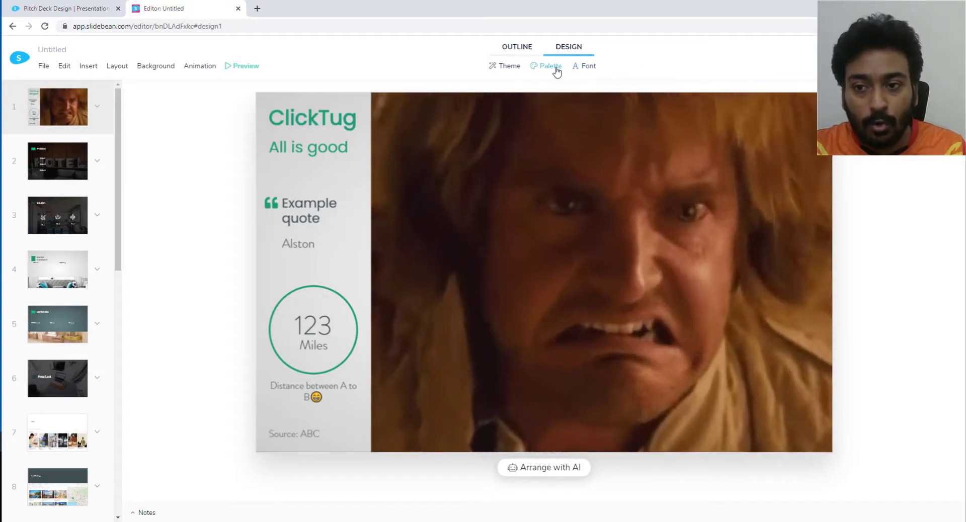
Step: Try the Retro, Rider and Pumpkin color palettes on the deck, and settle on Pantone Classic Blue
left_click(558, 71)
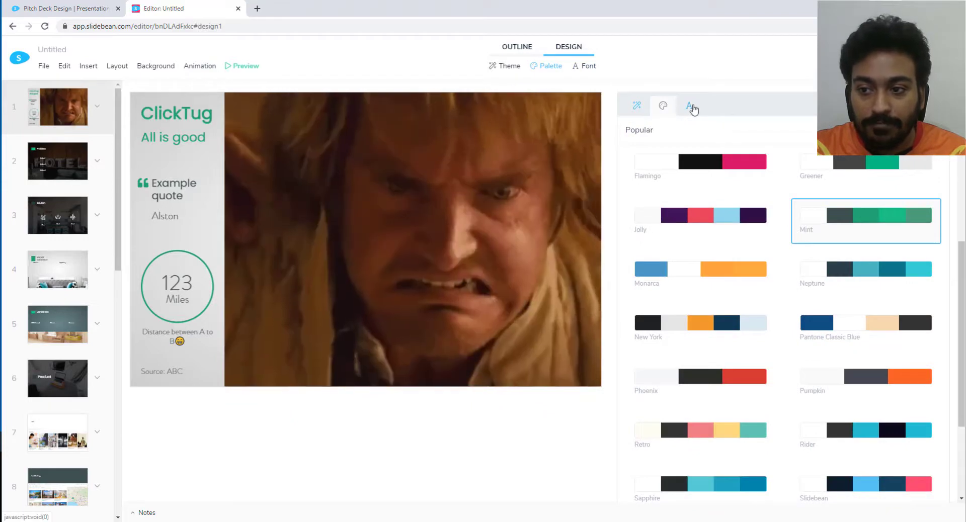
left_click(690, 106)
left_click(664, 108)
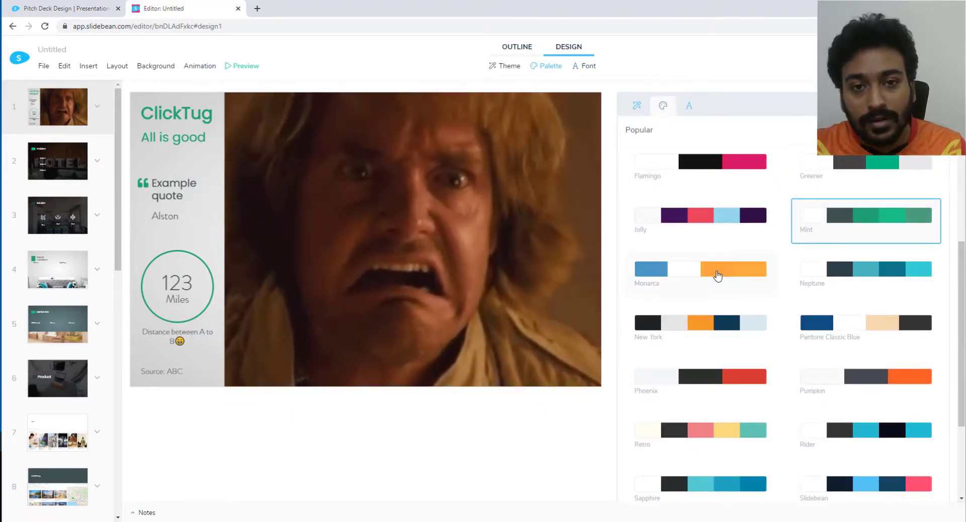
scroll(752, 269, "down", 3)
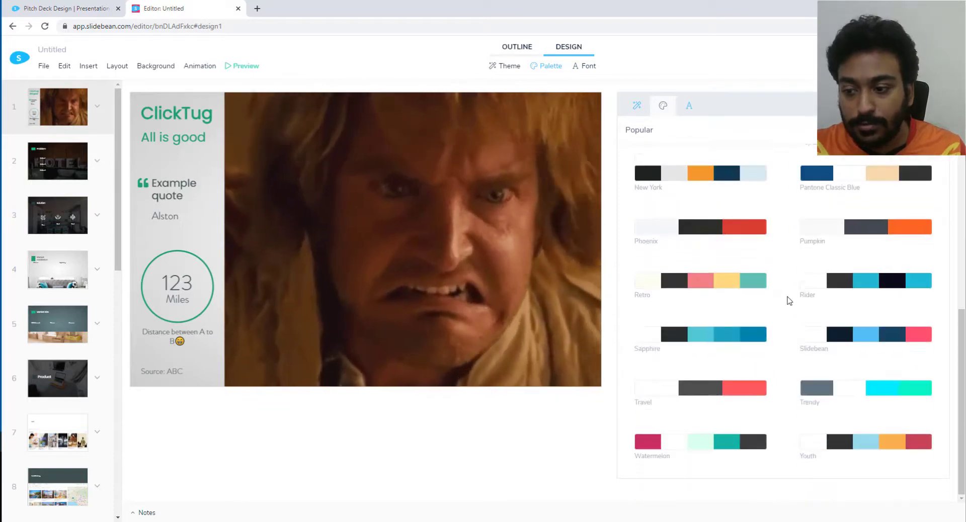
left_click(713, 282)
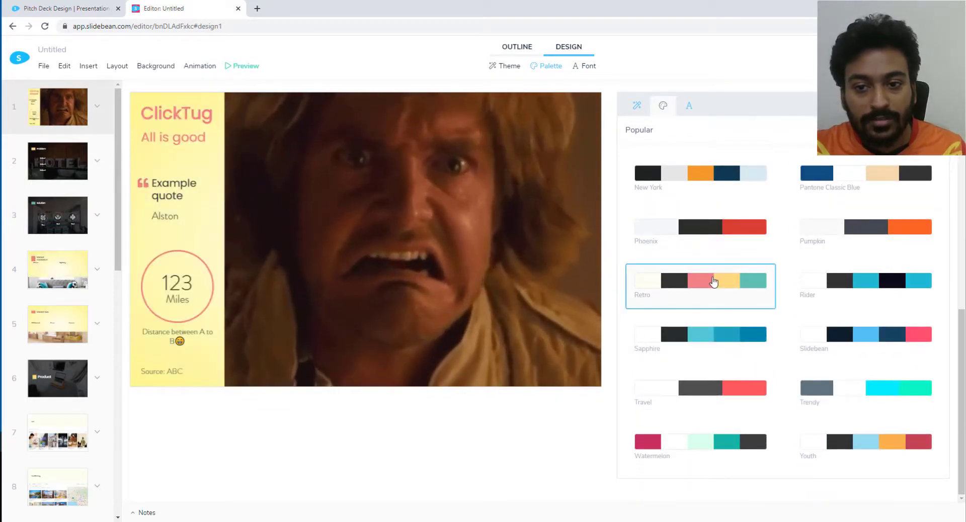
left_click(868, 286)
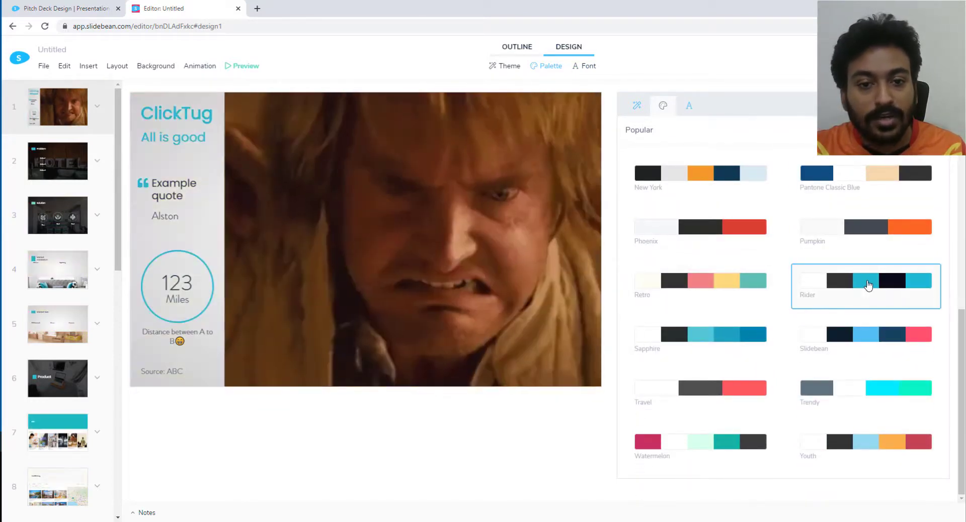
left_click(868, 233)
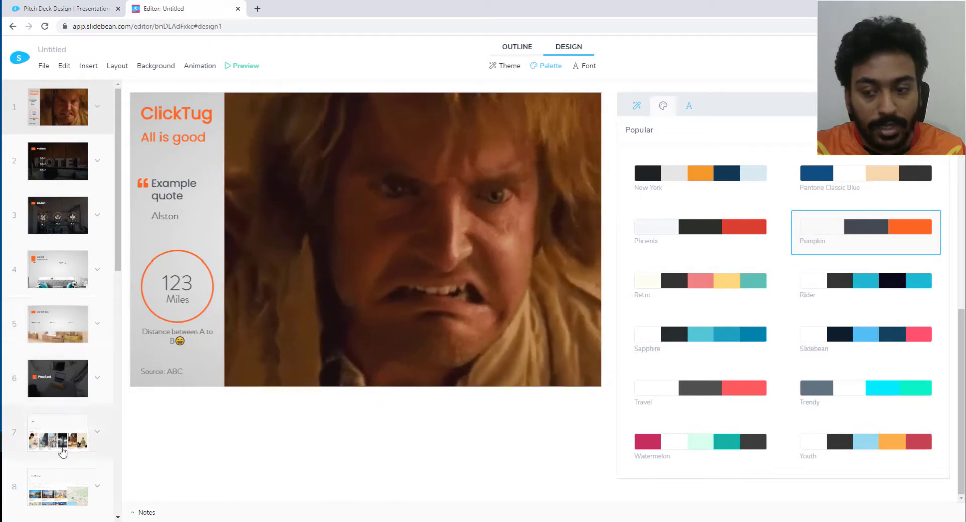
left_click(817, 174)
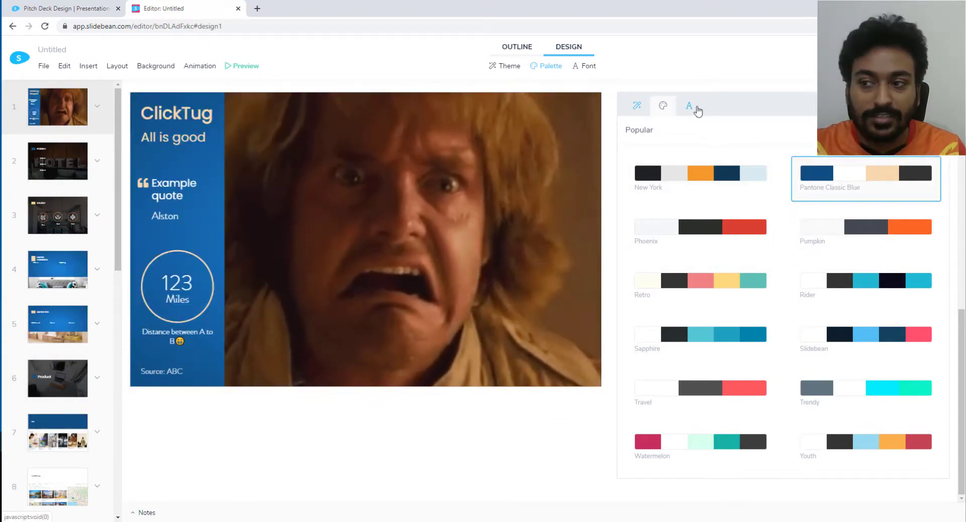
Step: Look through the popular fonts and the options for adding a custom font, leaving without saving
left_click(697, 111)
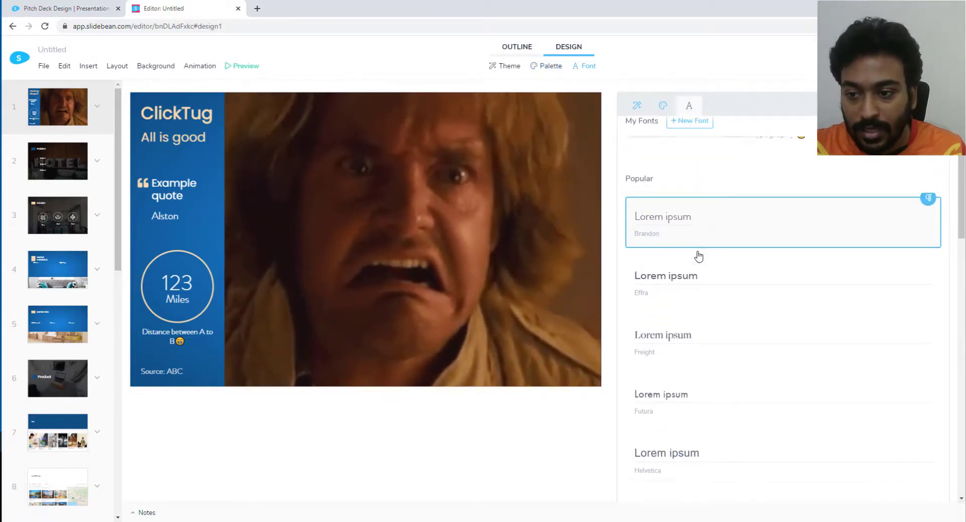
scroll(697, 255, "down", 5)
scroll(698, 256, "up", 5)
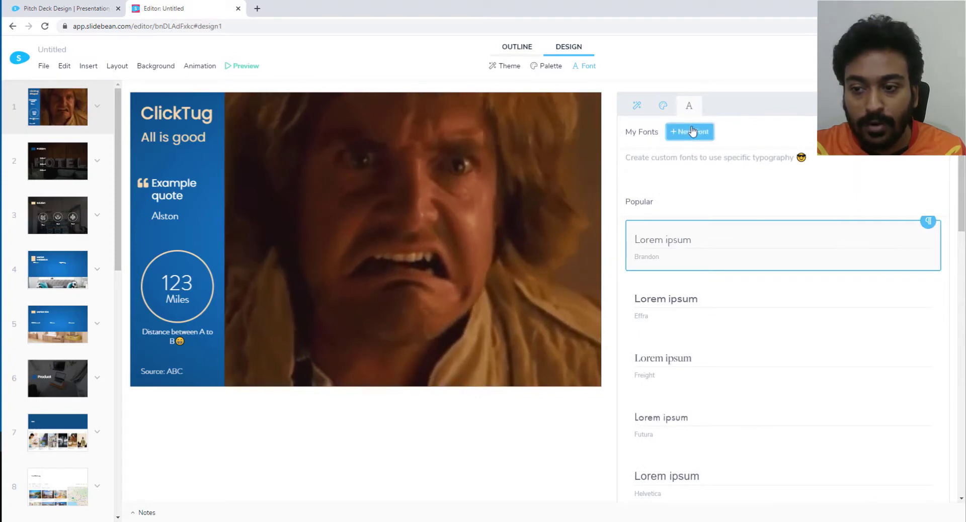
left_click(692, 131)
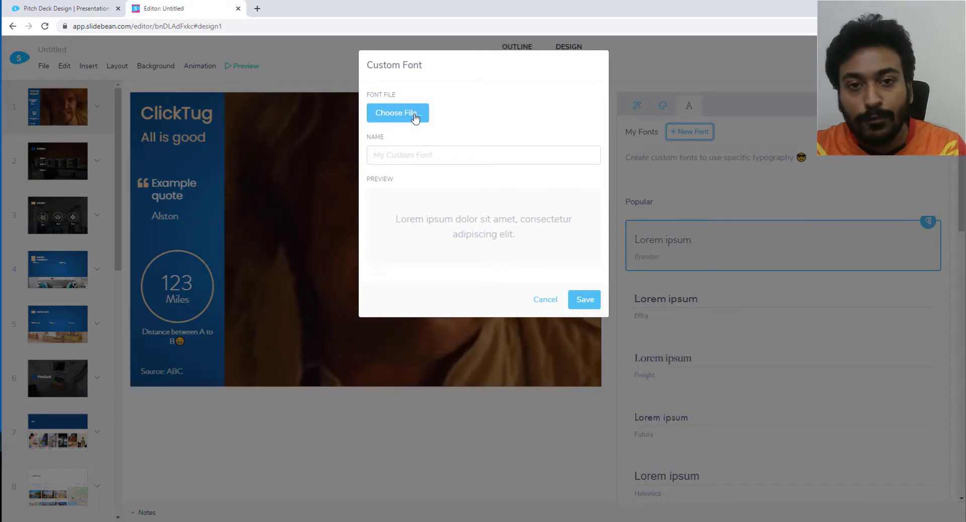
left_click(552, 300)
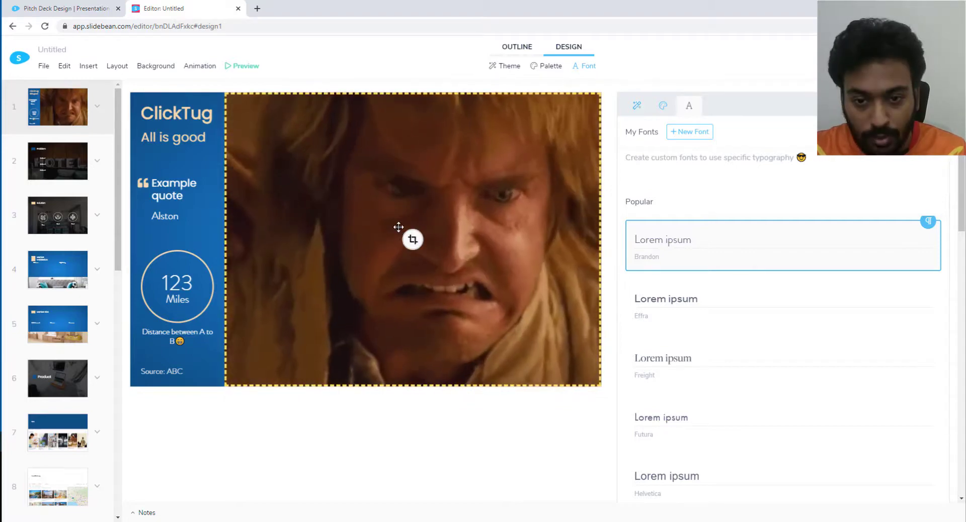
Step: Delete the animated image block from slide 1 and rearrange the remaining content with AI
left_click(398, 230)
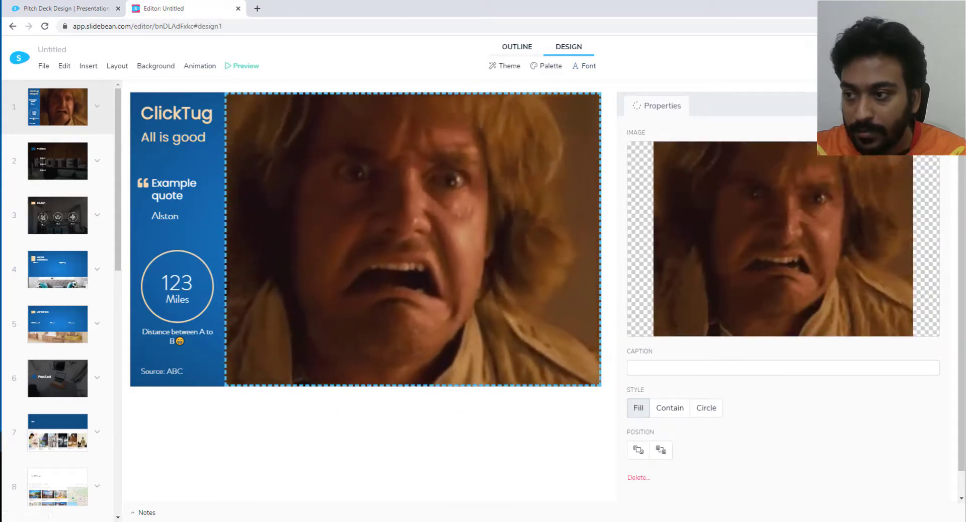
left_click(935, 105)
left_click(518, 47)
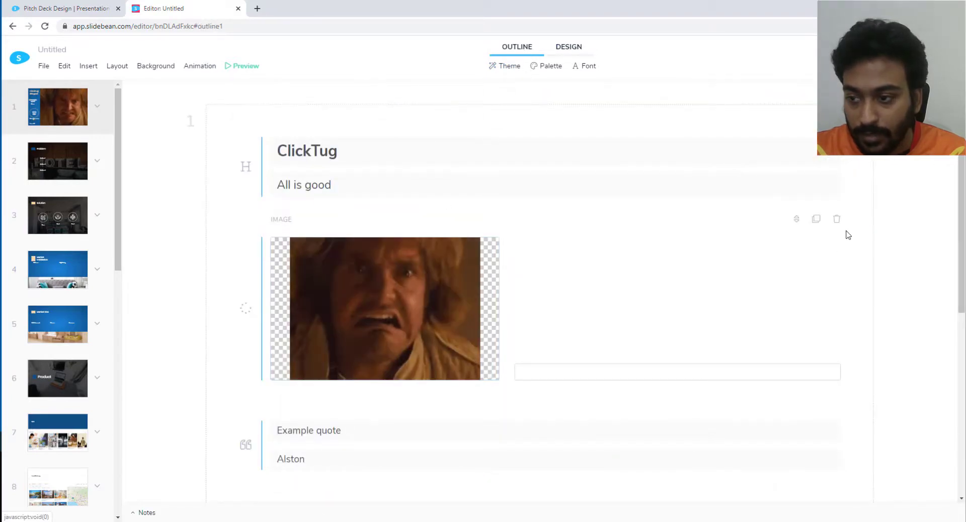
left_click(836, 219)
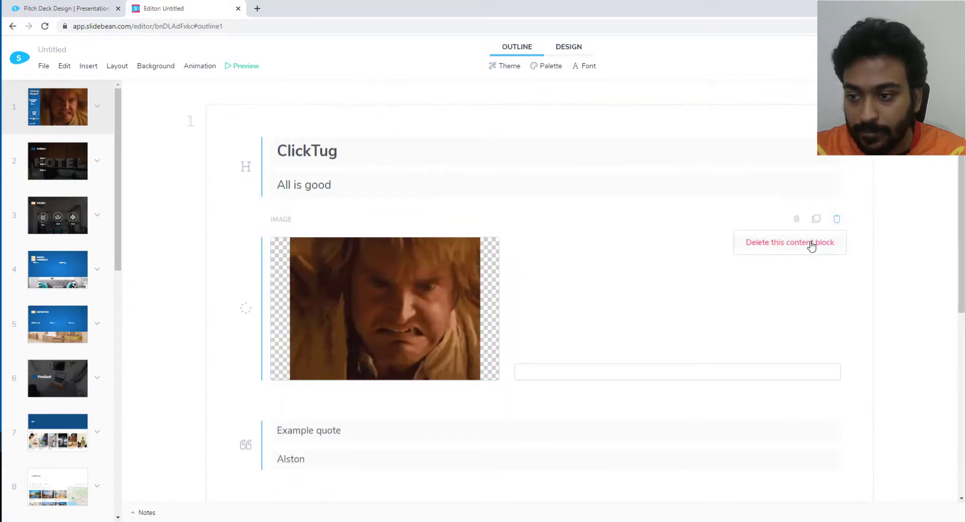
left_click(566, 47)
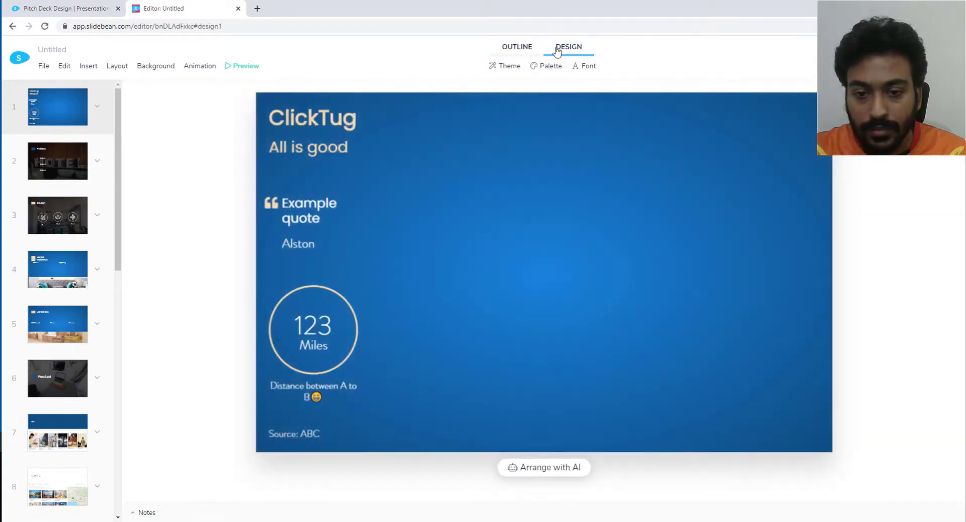
left_click(562, 468)
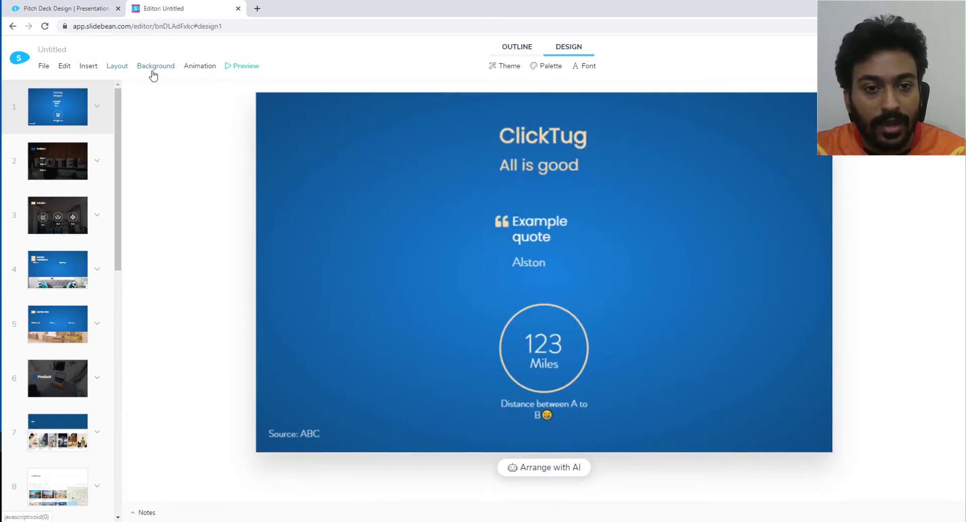
Step: Try the color sets and background styles on slide 1, settling on the blue set with the diagonal gradient
left_click(118, 74)
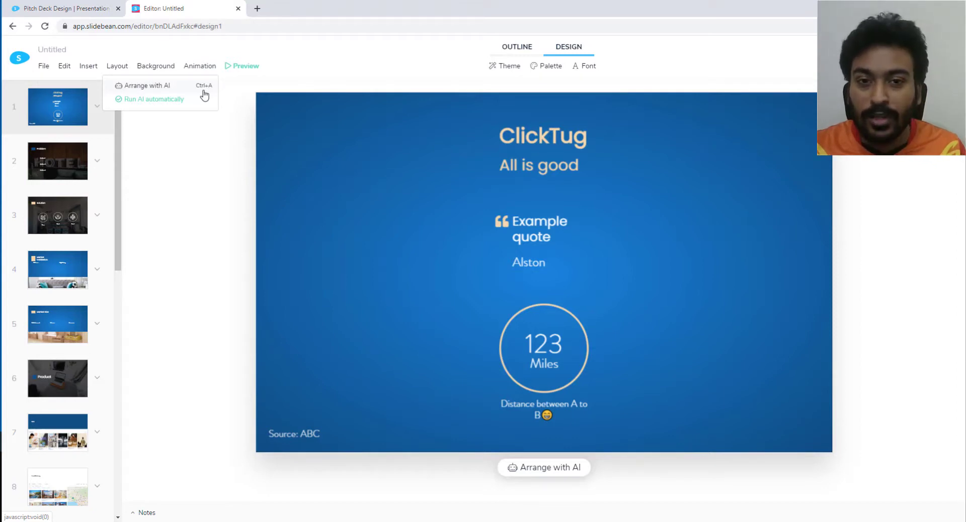
left_click(168, 67)
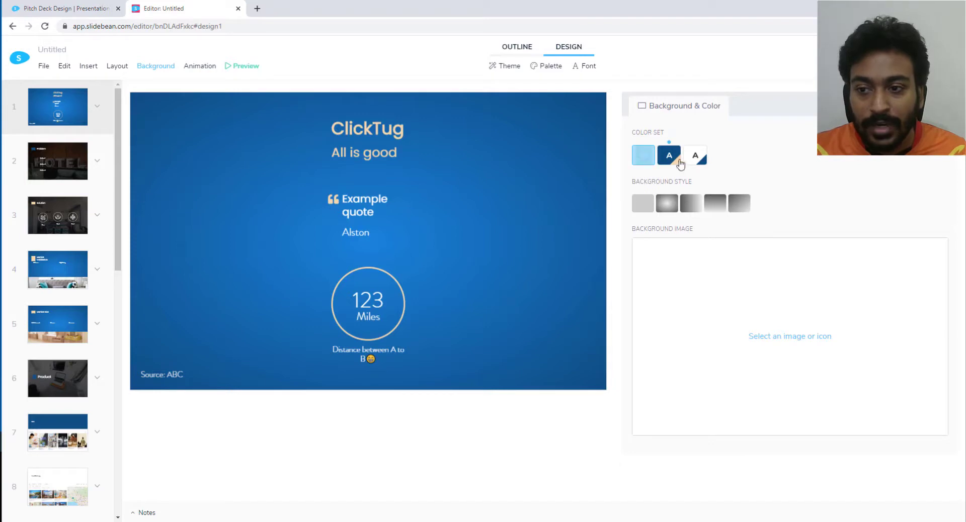
left_click(696, 160)
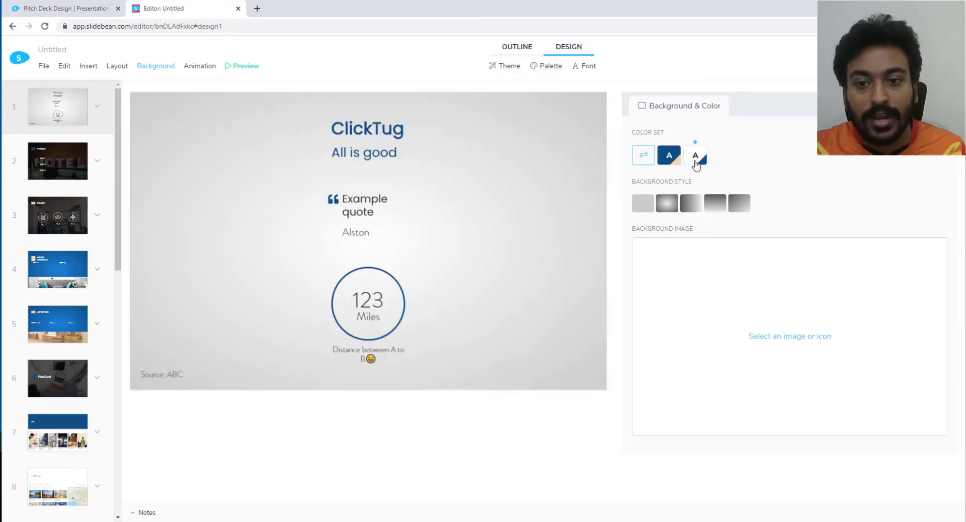
left_click(678, 162)
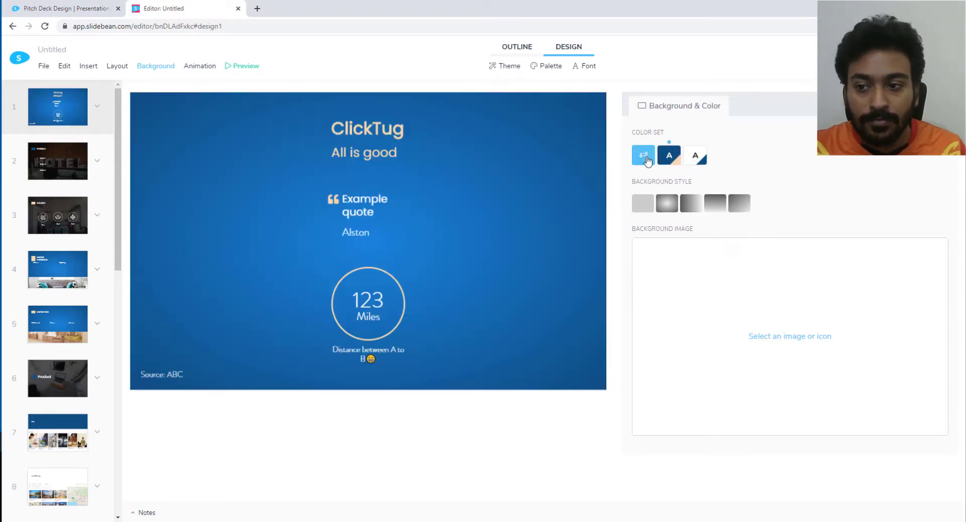
left_click(644, 204)
left_click(665, 204)
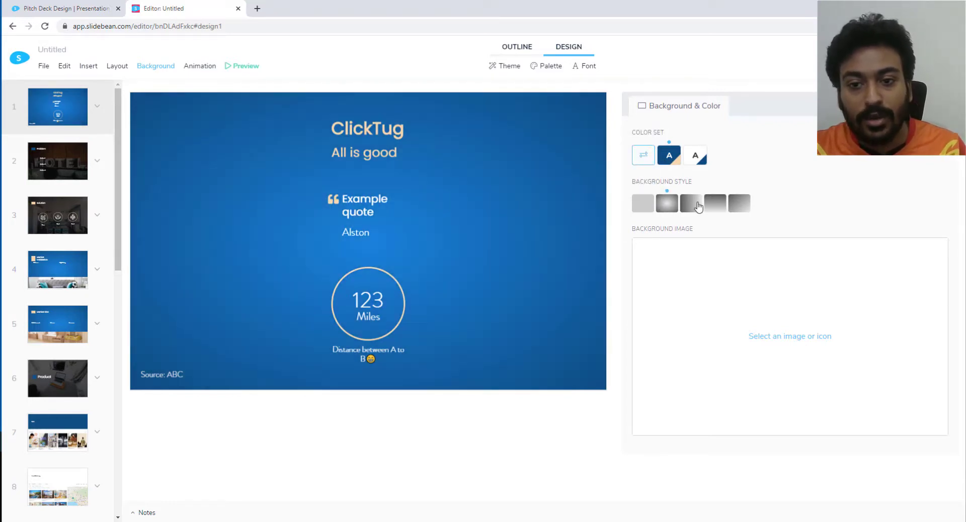
left_click(698, 206)
left_click(721, 206)
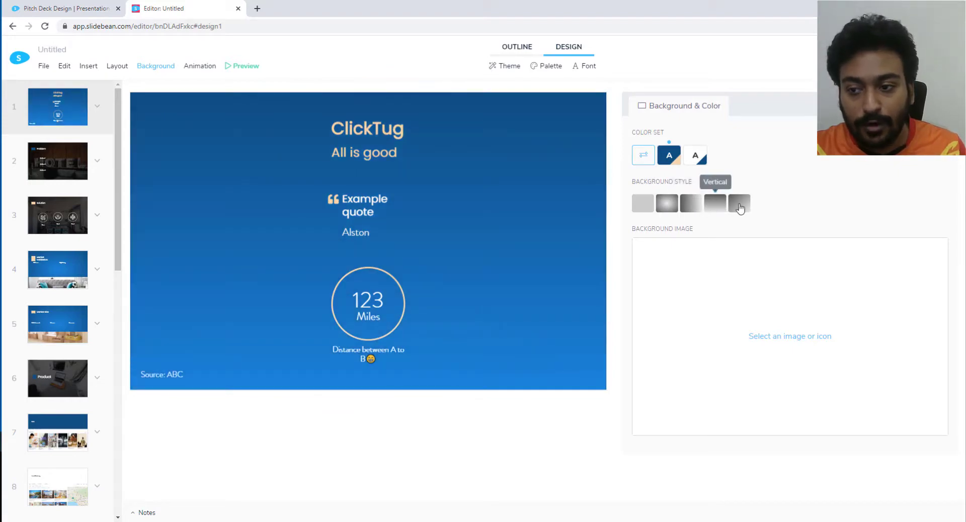
left_click(739, 206)
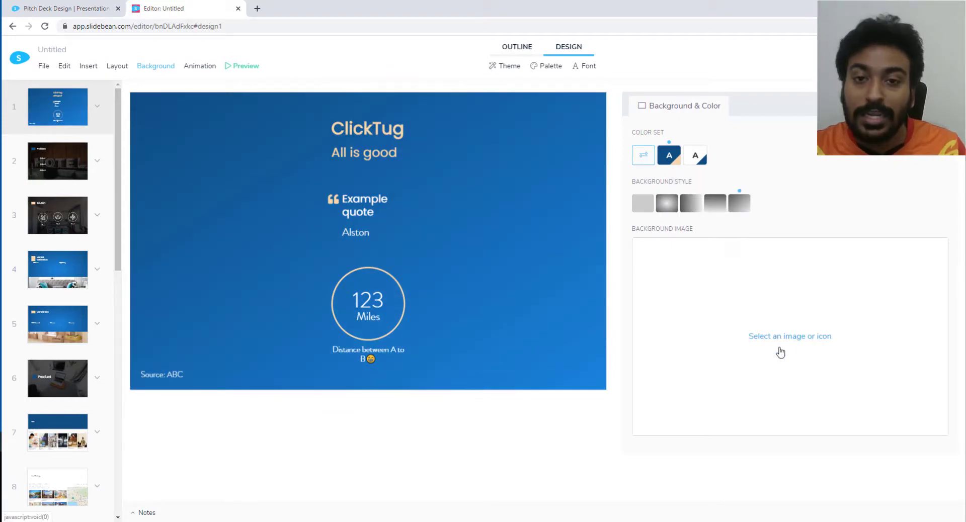
Step: Set the stock photo of the brown vintage car as slide 1's background image
left_click(780, 352)
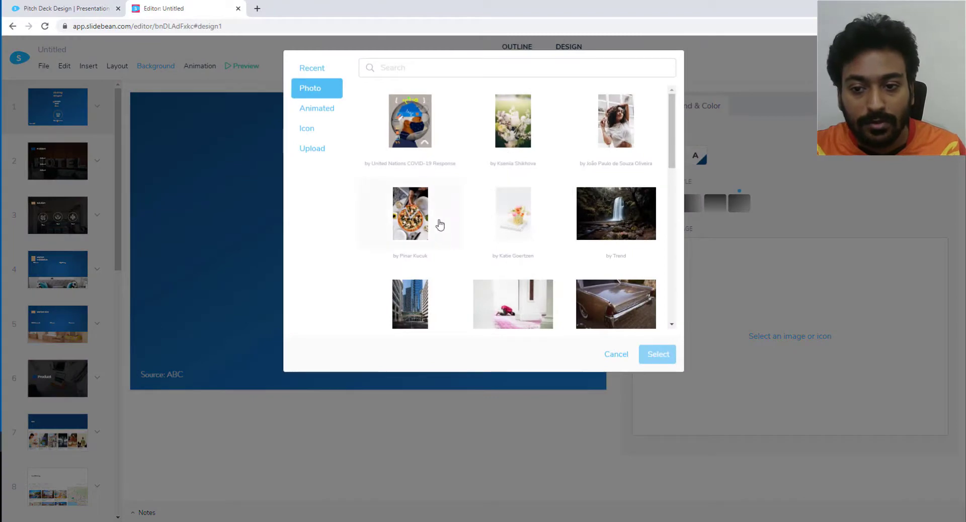
scroll(528, 204, "down", 3)
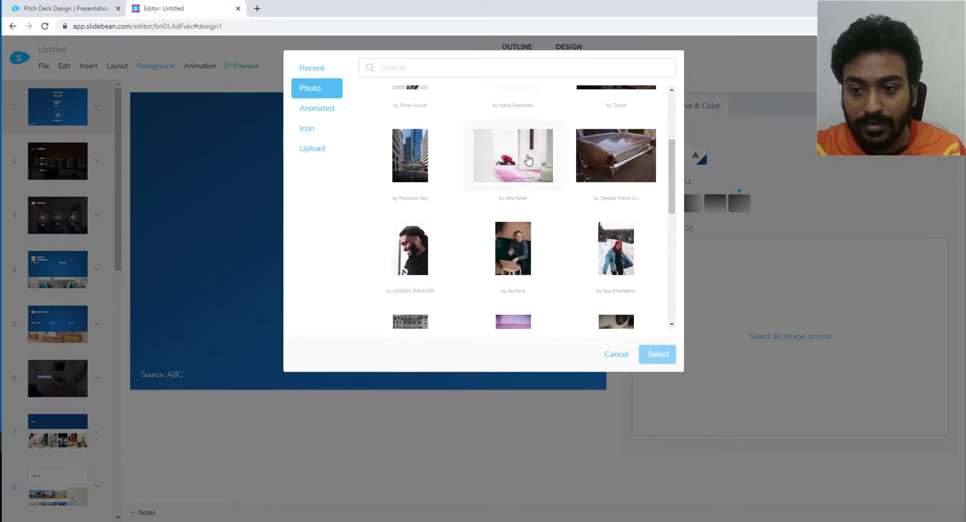
left_click(624, 165)
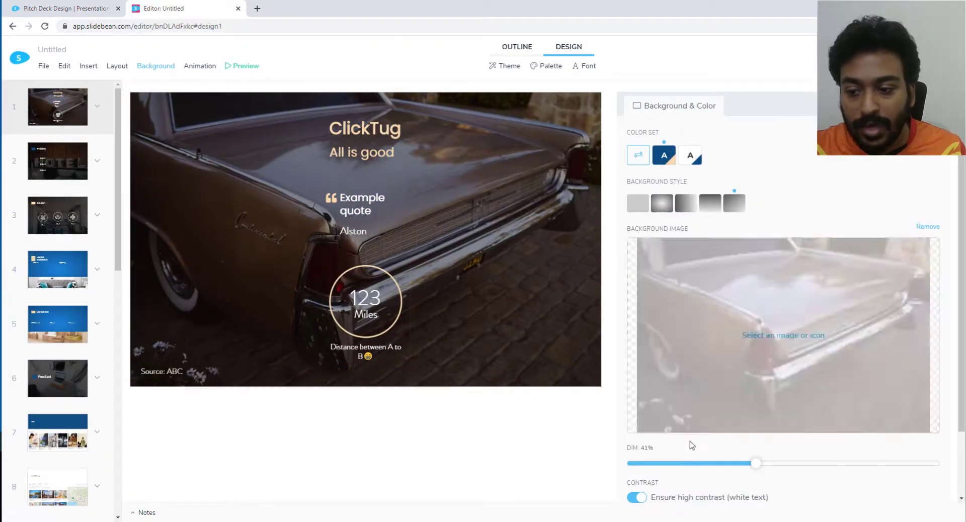
Step: Set the background photo's dimming to 89% and try the color-set contrast option, keeping high contrast with white text
left_click_drag(754, 463, 726, 468)
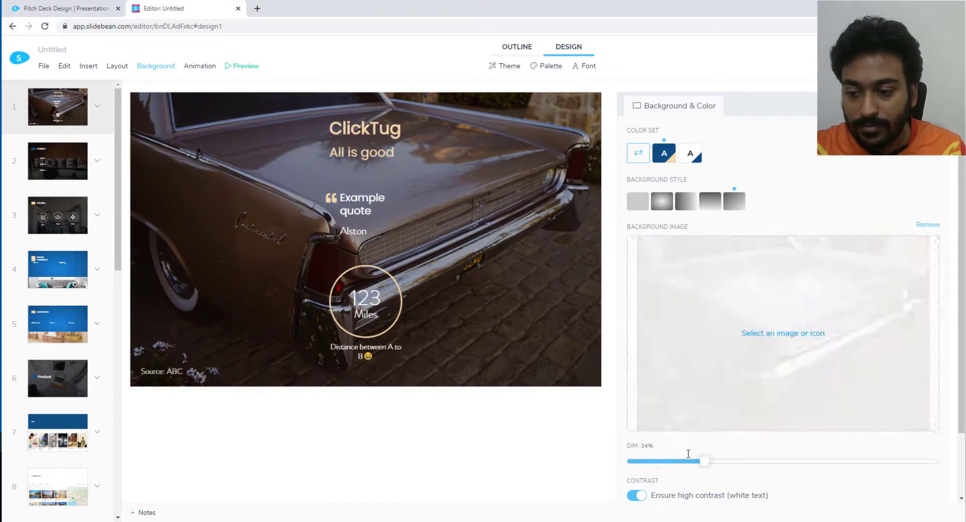
scroll(727, 382, "down", 2)
left_click_drag(733, 387, 901, 380)
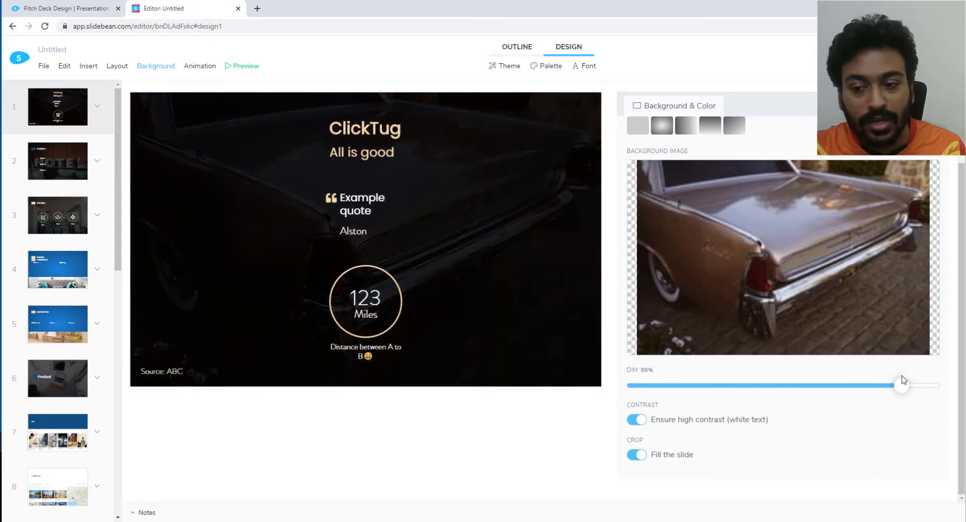
left_click(633, 425)
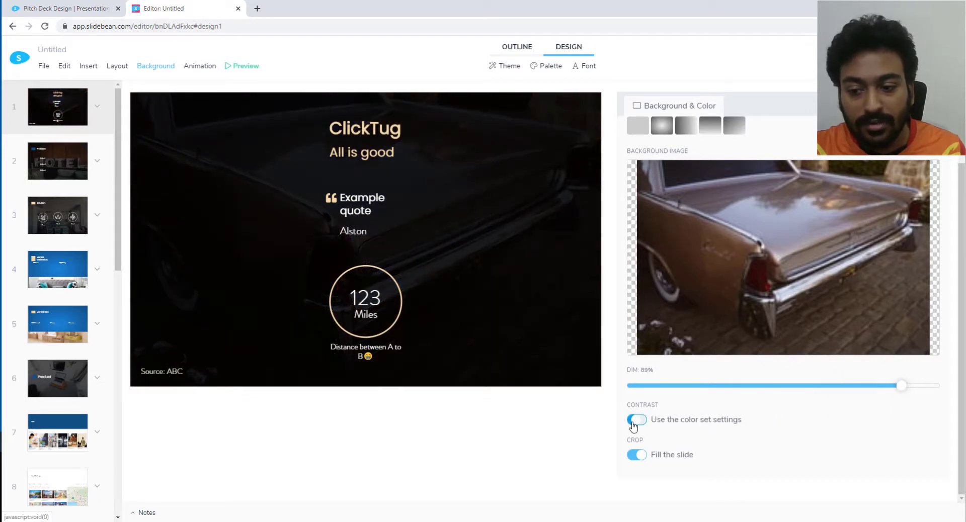
left_click(633, 424)
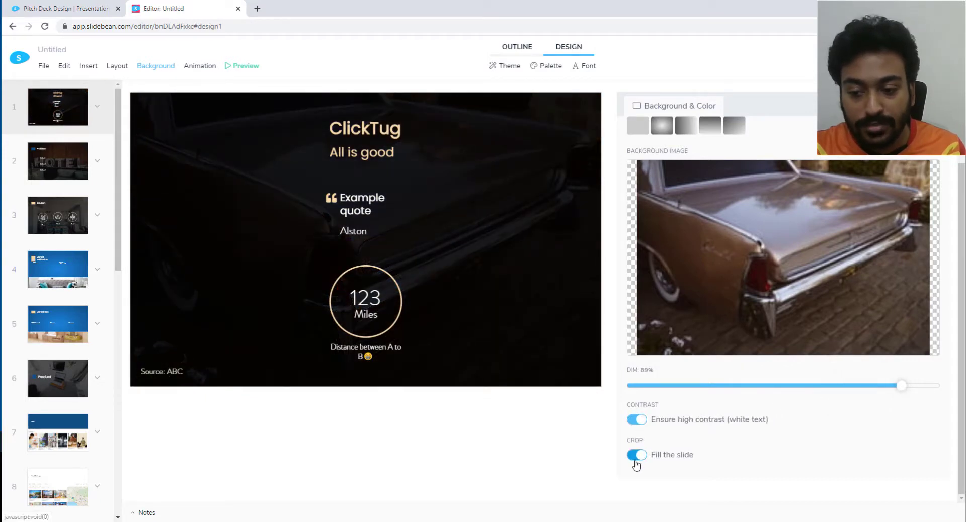
scroll(747, 289, "up", 2)
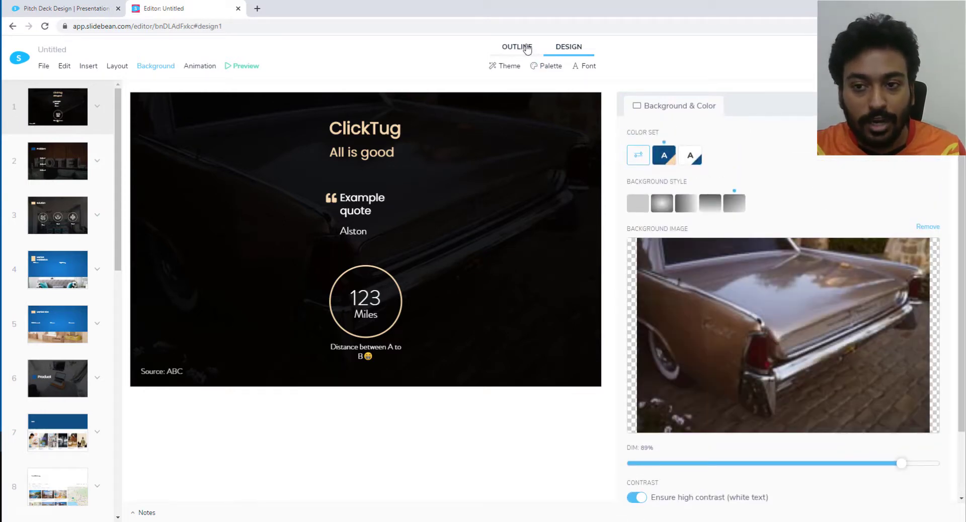
Step: Animate slide 1 so that the source line and the 123 block appear in step 2 and the example quote in step 3
left_click(192, 68)
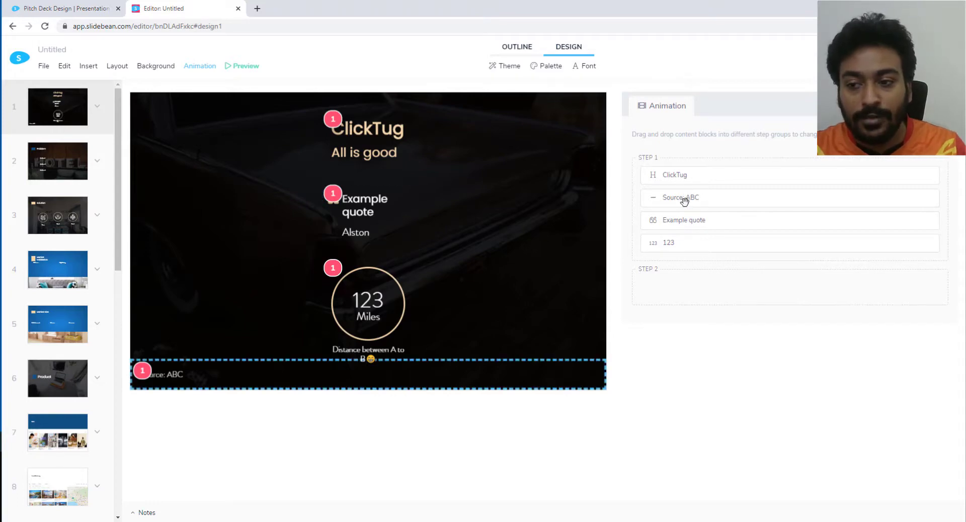
left_click_drag(680, 196, 685, 289)
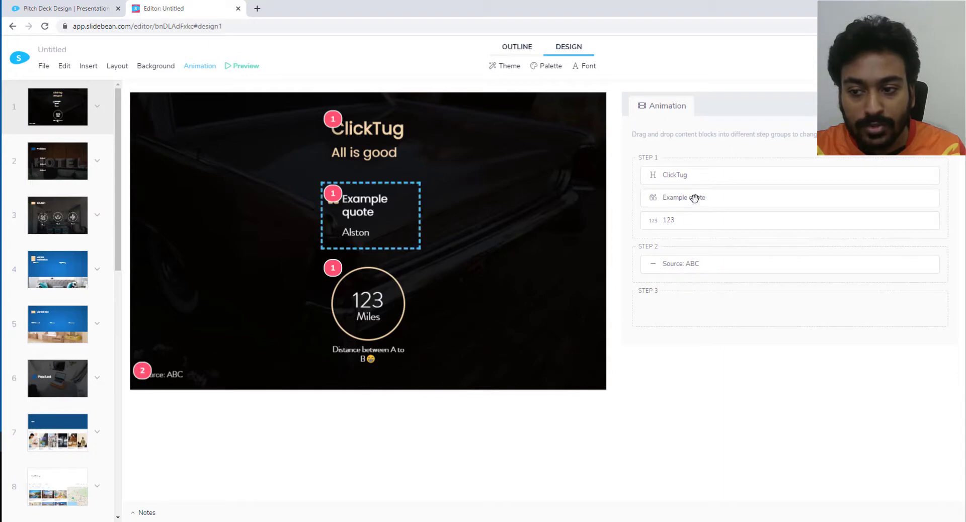
mouse_move(689, 247)
left_mouse_down()
mouse_move(689, 300)
mouse_move(687, 262)
left_mouse_up()
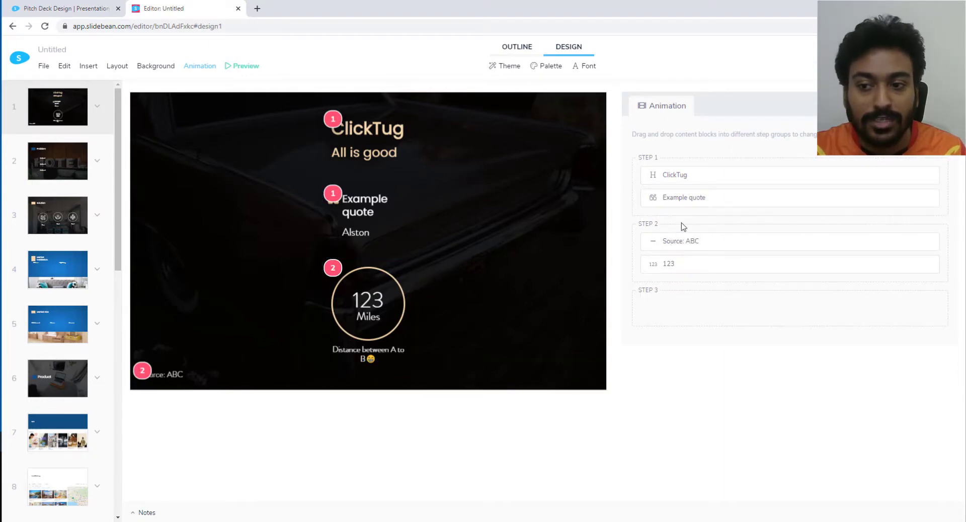
left_click_drag(680, 196, 679, 321)
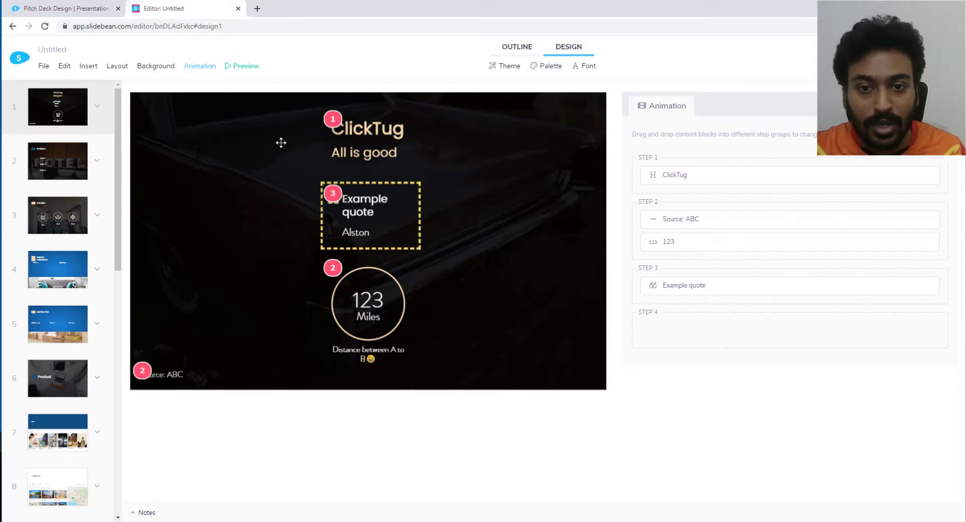
Step: Preview slide 1's animation by advancing through its steps, and close the preview
left_click(245, 66)
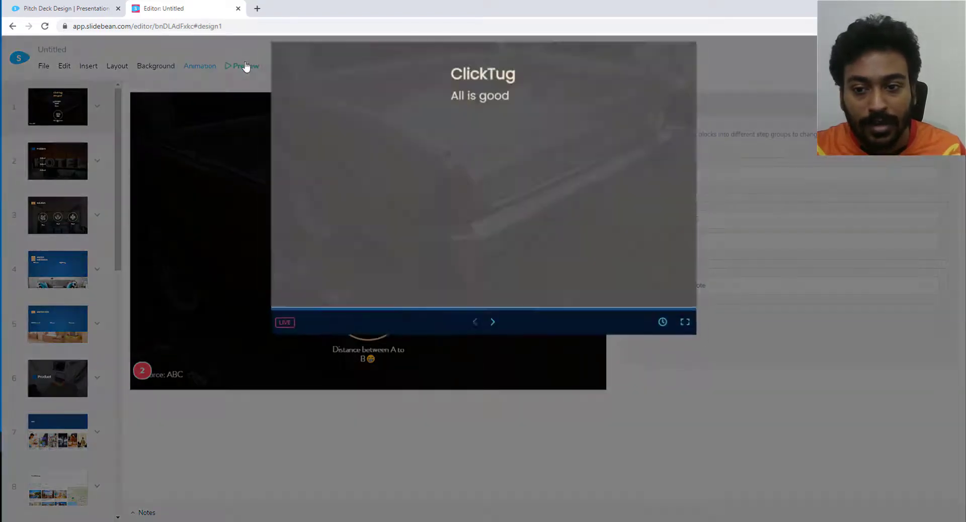
left_click(492, 320)
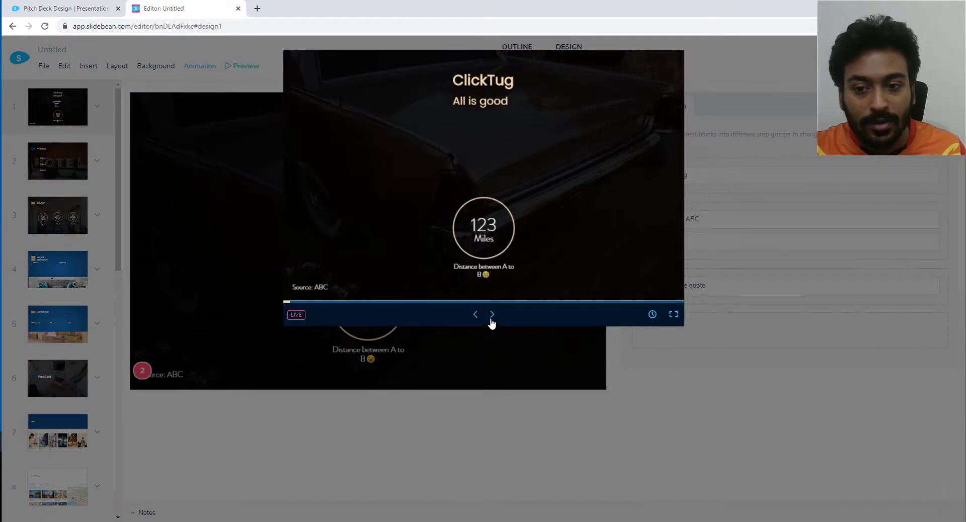
left_click(491, 321)
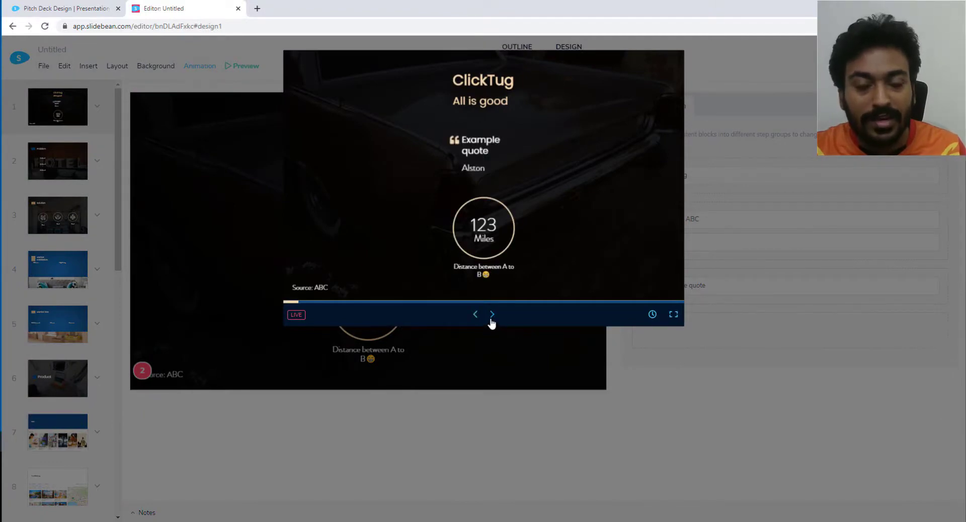
left_click(491, 321)
left_click(483, 441)
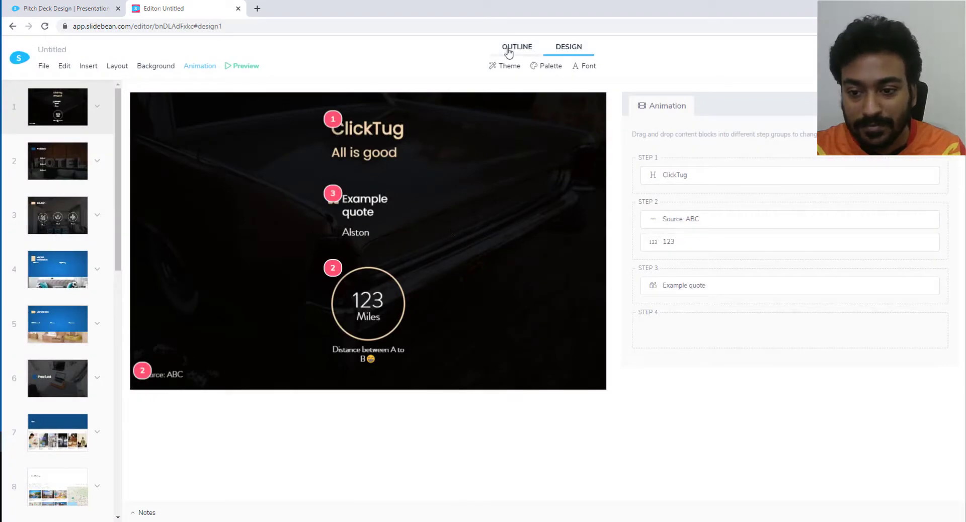
Step: Insert a bar chart into slide 1's outline
left_click(509, 52)
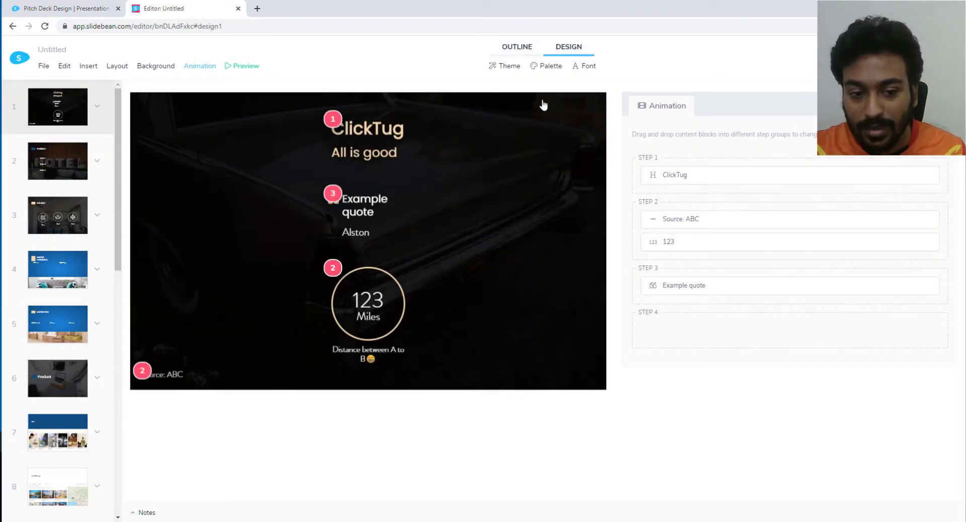
scroll(483, 253, "down", 3)
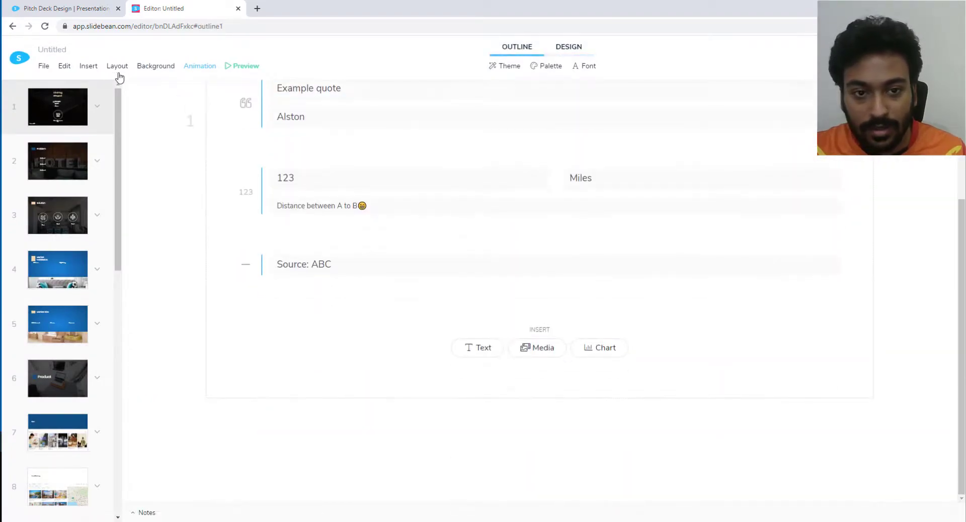
left_click(88, 66)
mouse_move(124, 114)
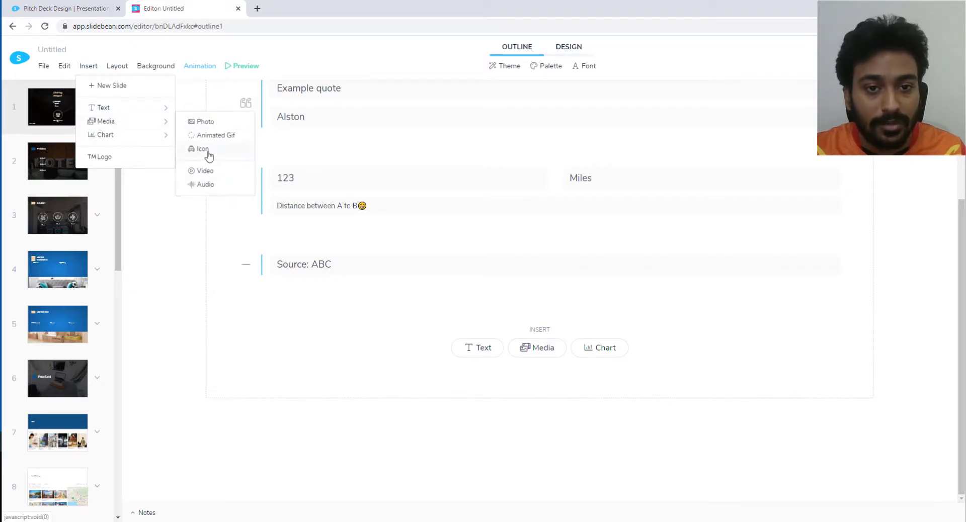
mouse_move(158, 140)
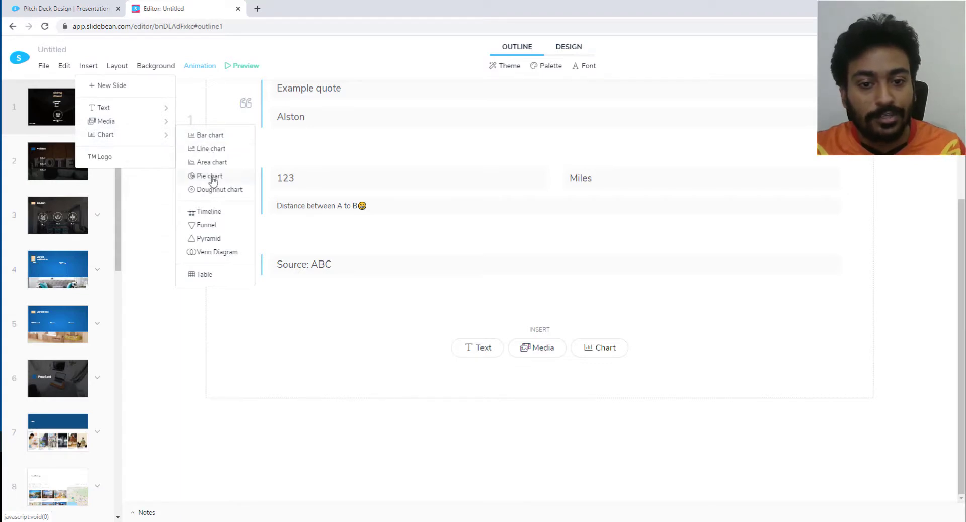
left_click(216, 136)
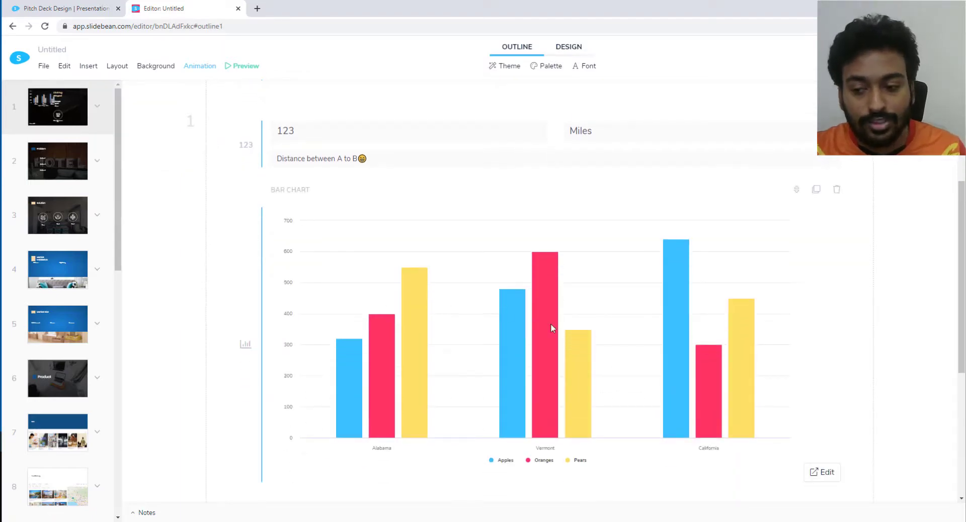
Step: Open the bar chart's data for editing and delete the Pears and Oranges rows
left_click(825, 473)
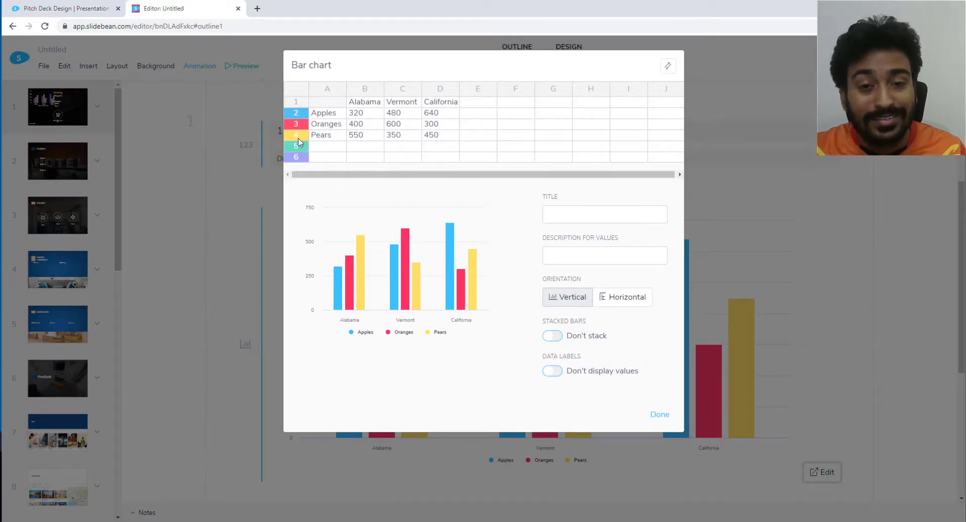
left_click(295, 136)
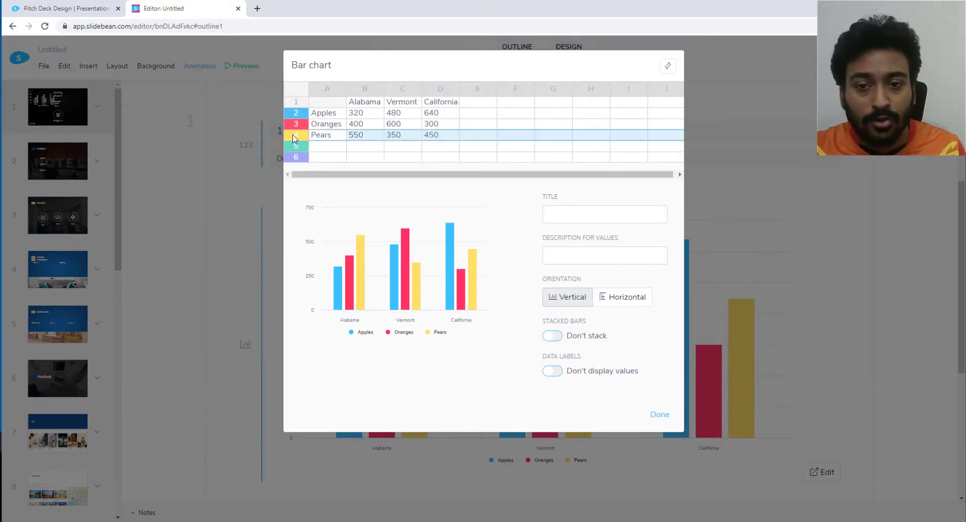
key("Delete")
left_click(531, 83)
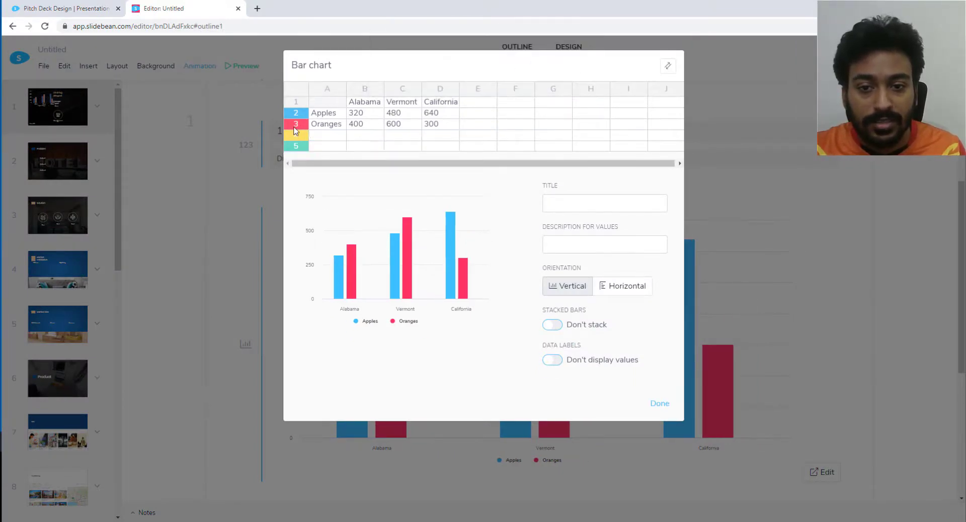
left_click(533, 79)
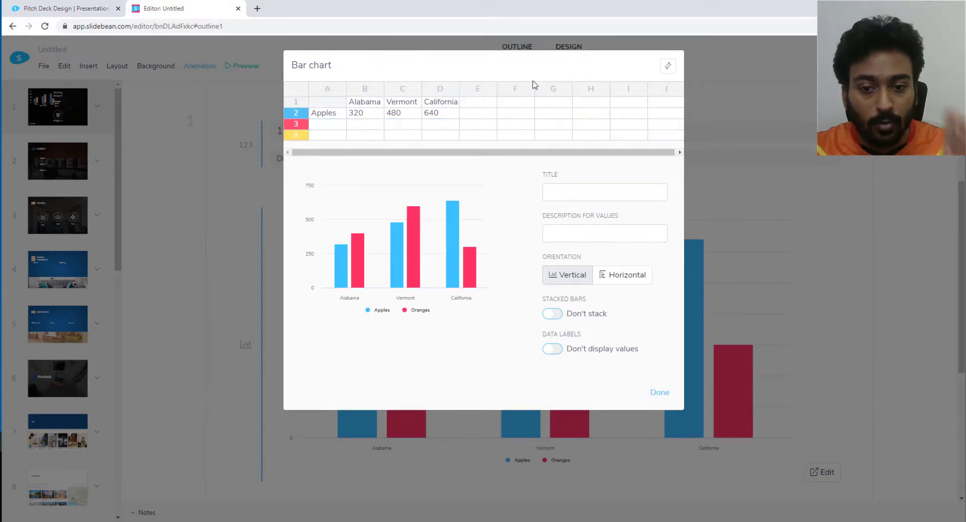
Step: Add a fourth category named "test" to the bar chart's data, with a value of 50 for Apples
left_click(474, 109)
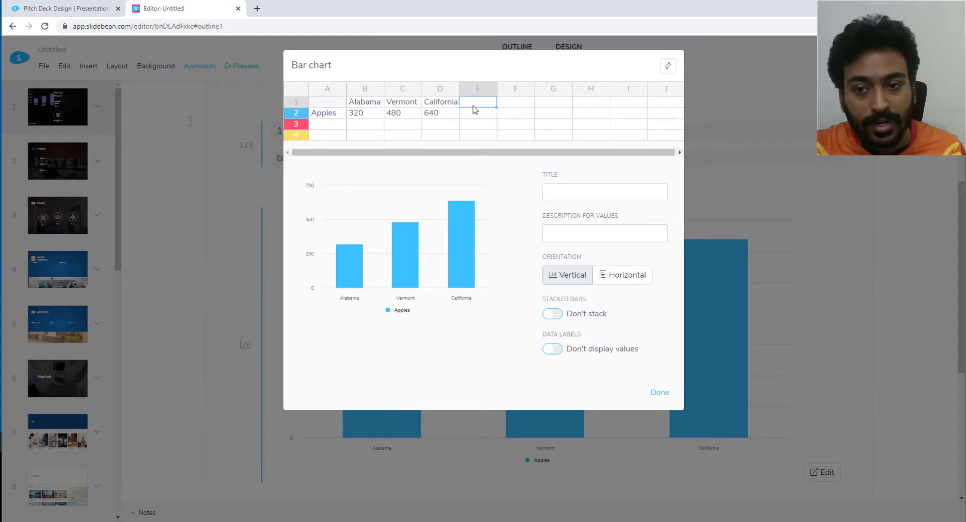
left_click(473, 116)
left_click(475, 106)
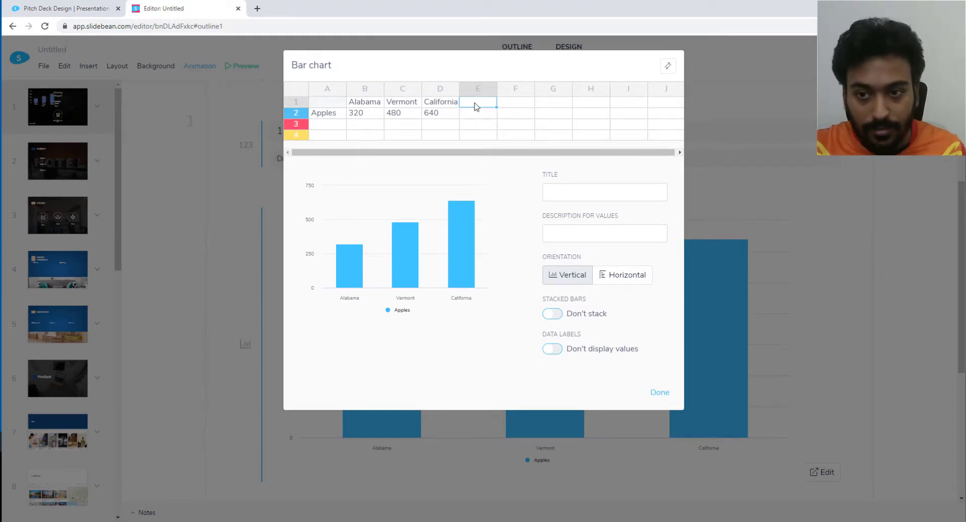
left_click(475, 116)
double_click(474, 117)
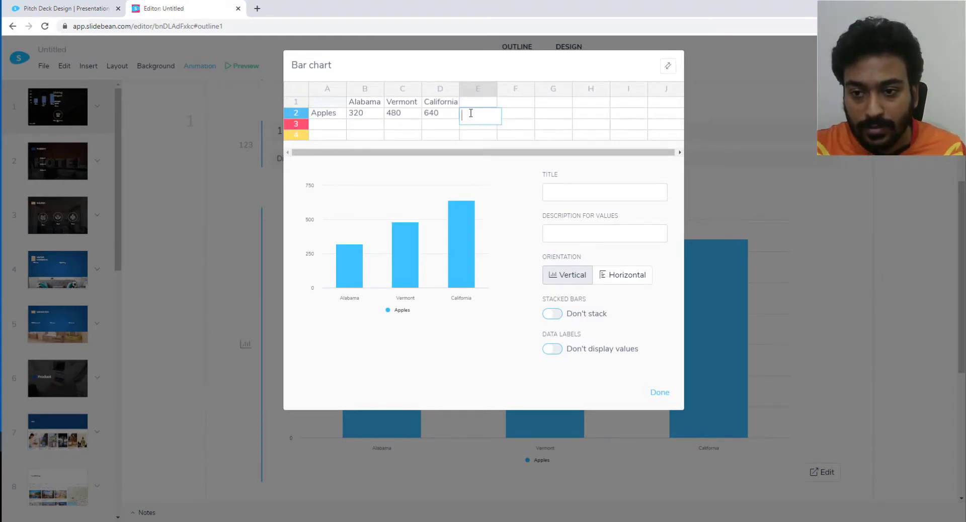
type("d")
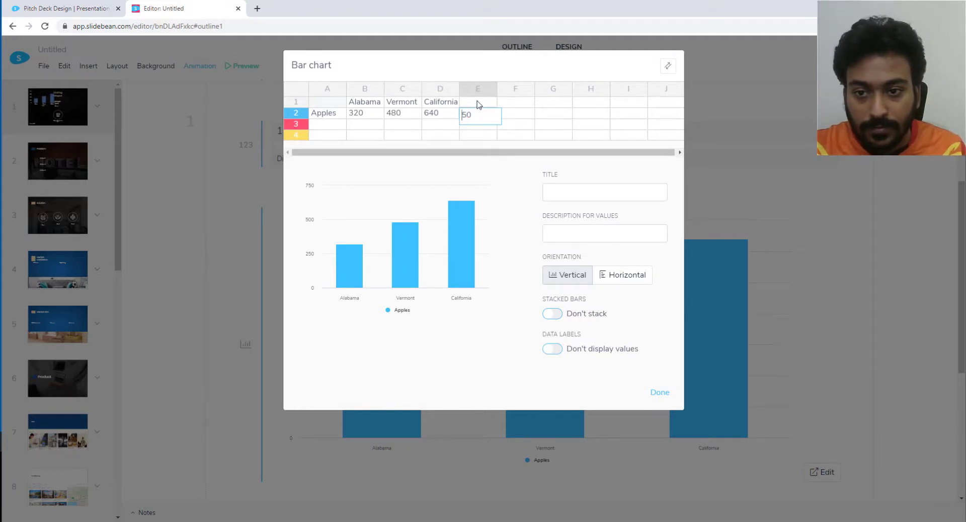
left_click(477, 103)
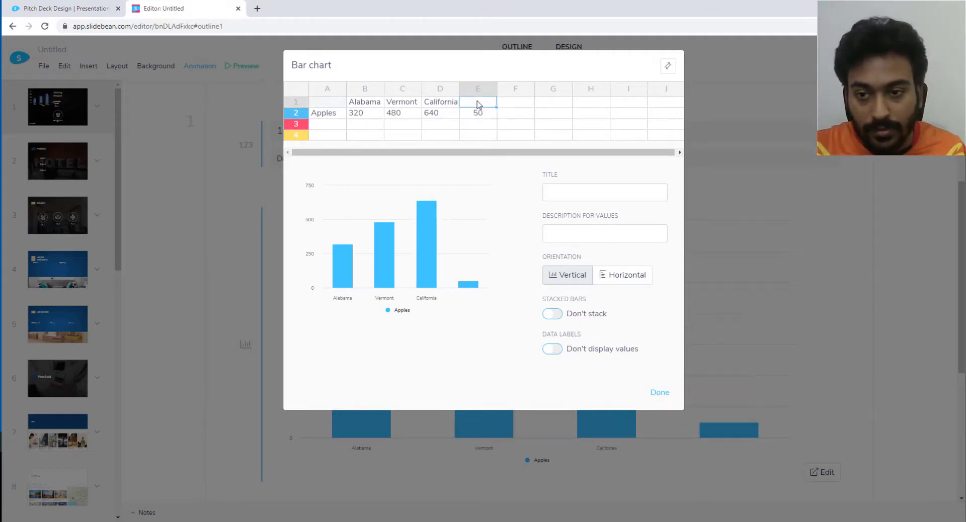
type("test")
left_click(515, 103)
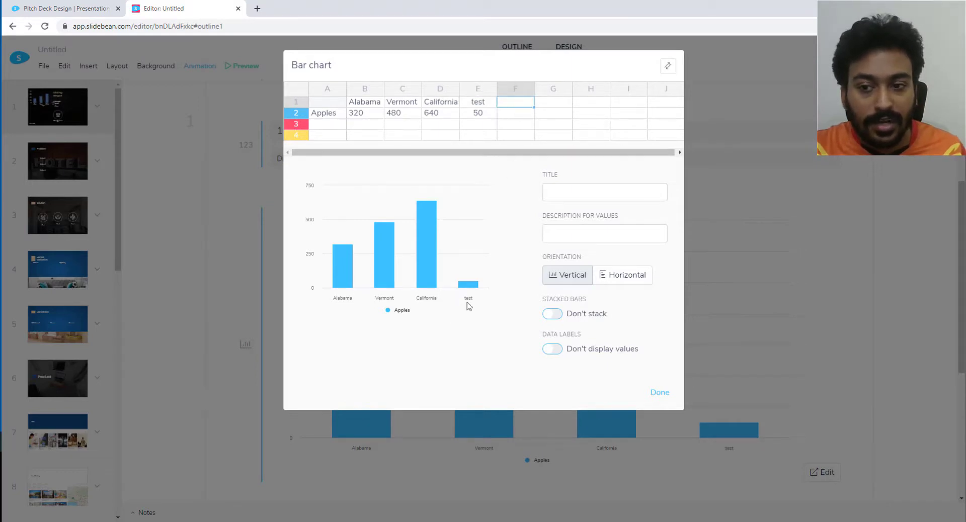
Step: Title the bar chart "Title", set it to horizontal stacked bars with values displayed, and finish editing the chart
left_click(557, 193)
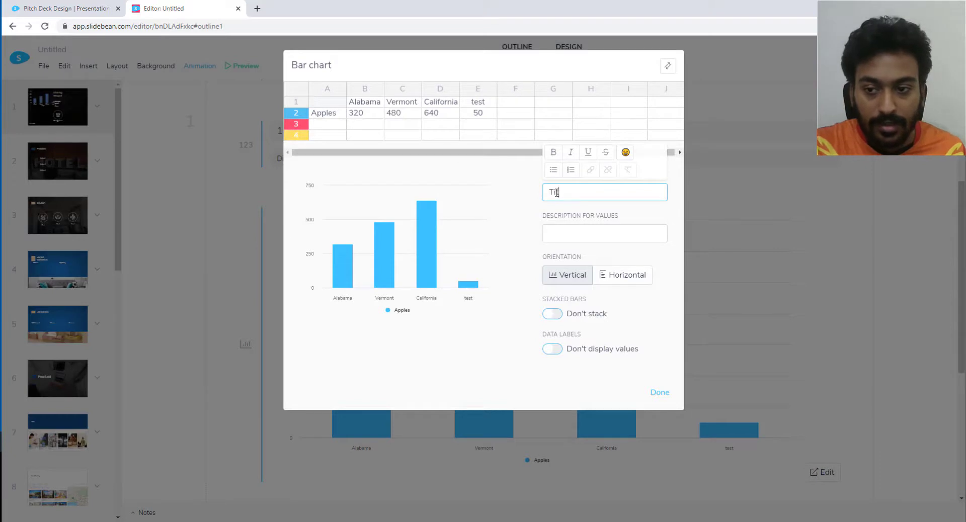
left_click(605, 237)
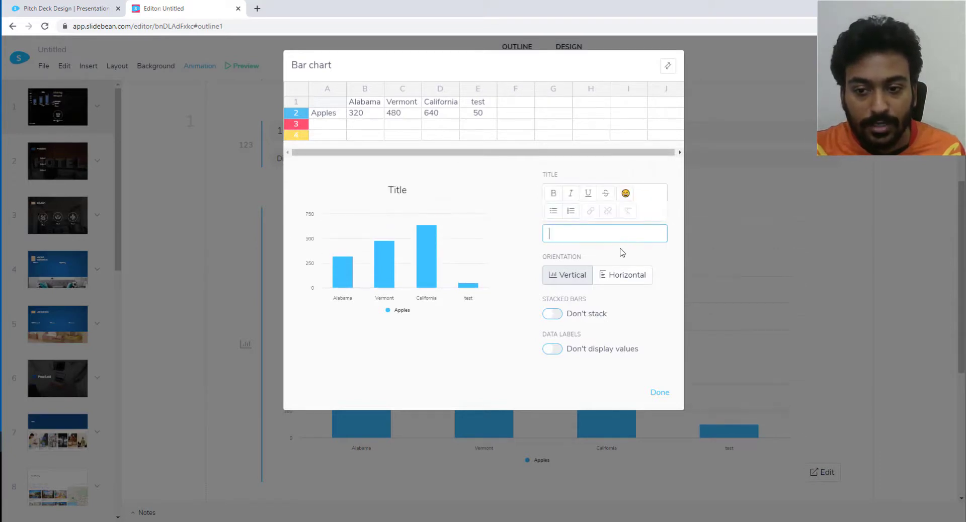
left_click(552, 314)
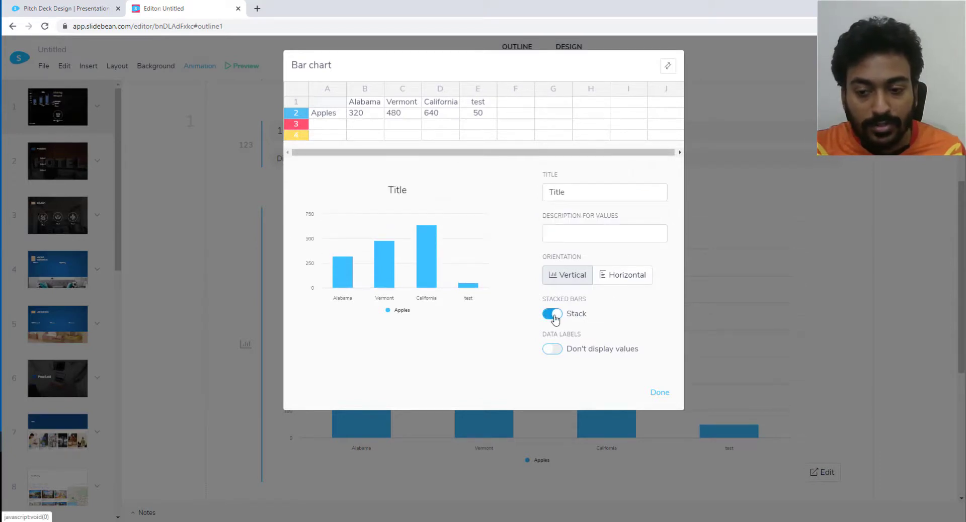
left_click(552, 314)
left_click(623, 276)
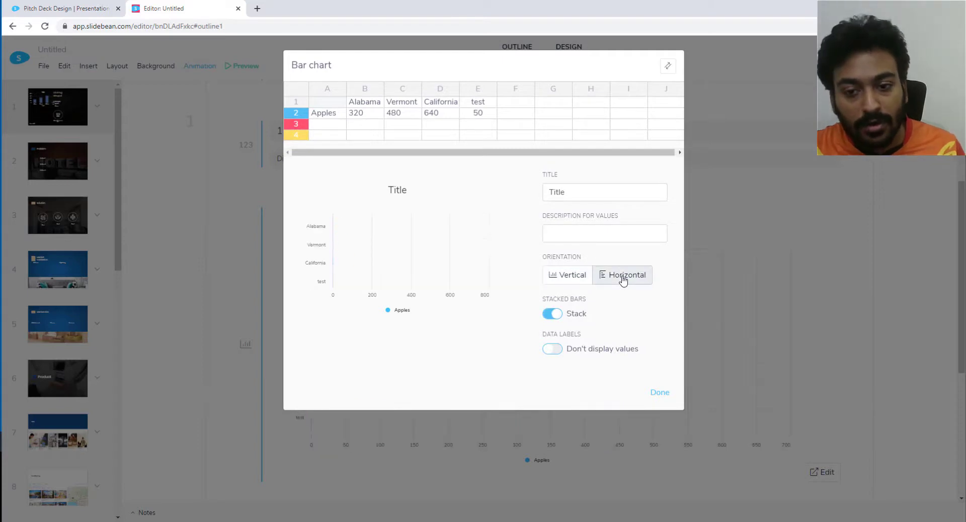
left_click(552, 349)
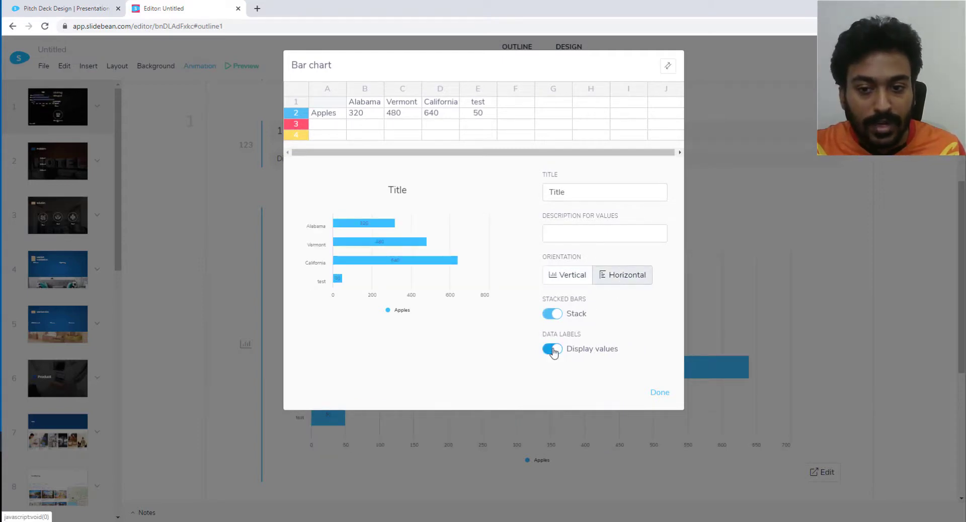
left_click(660, 393)
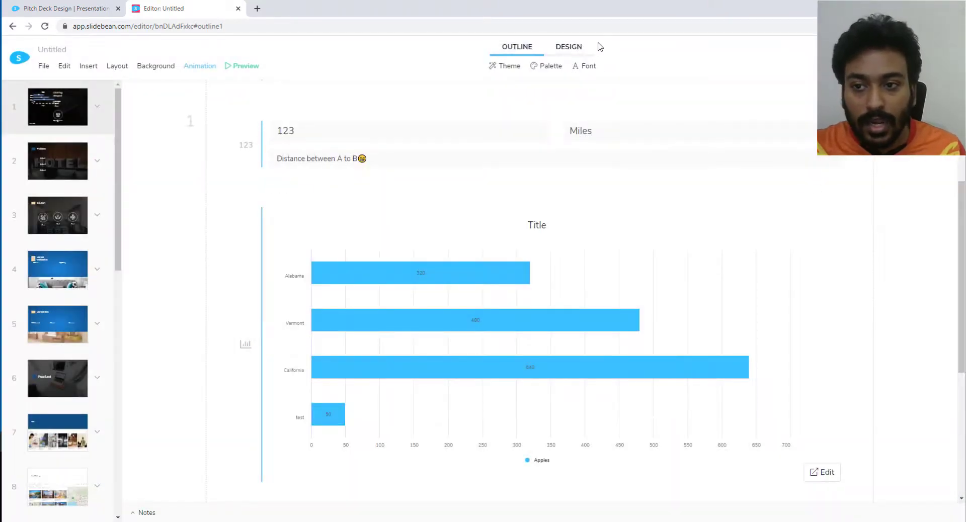
Step: Rearrange slide 1's design with AI so the layout accommodates the new bar chart
left_click(576, 50)
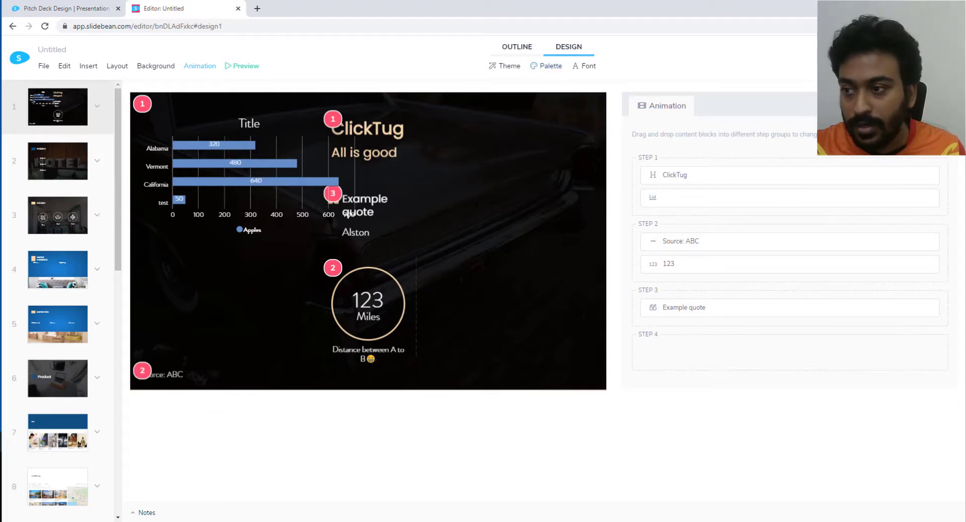
left_click(495, 422)
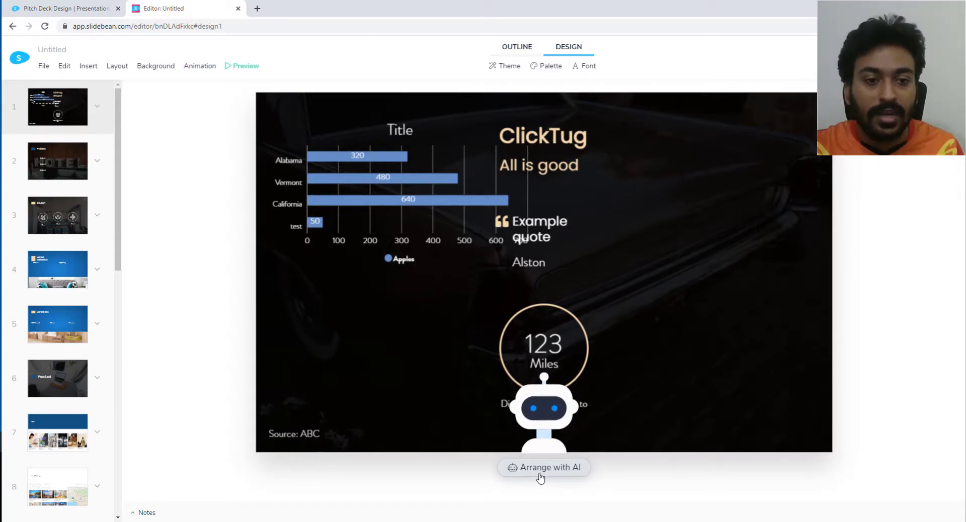
left_click(540, 475)
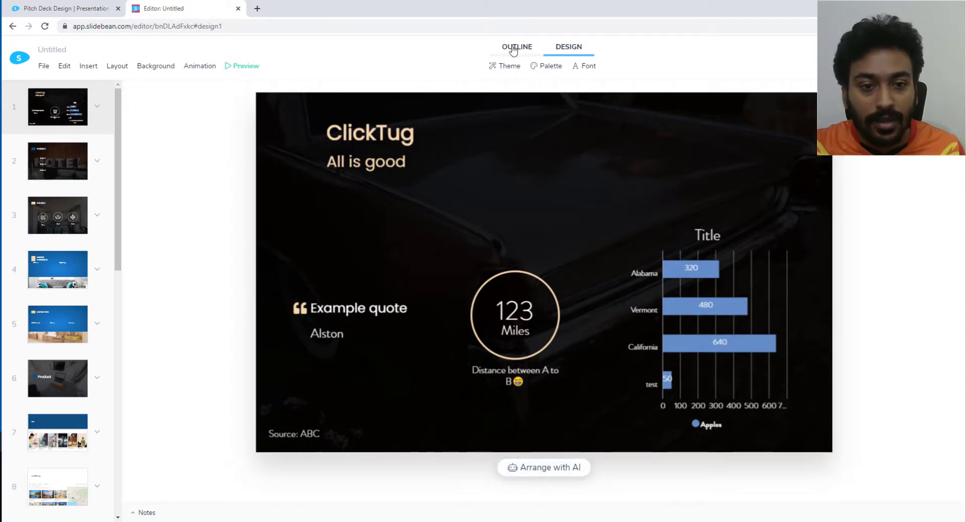
Step: Examine slide 1's outline down to its end and the chart types available for insertion
scroll(47, 294, "down", 1)
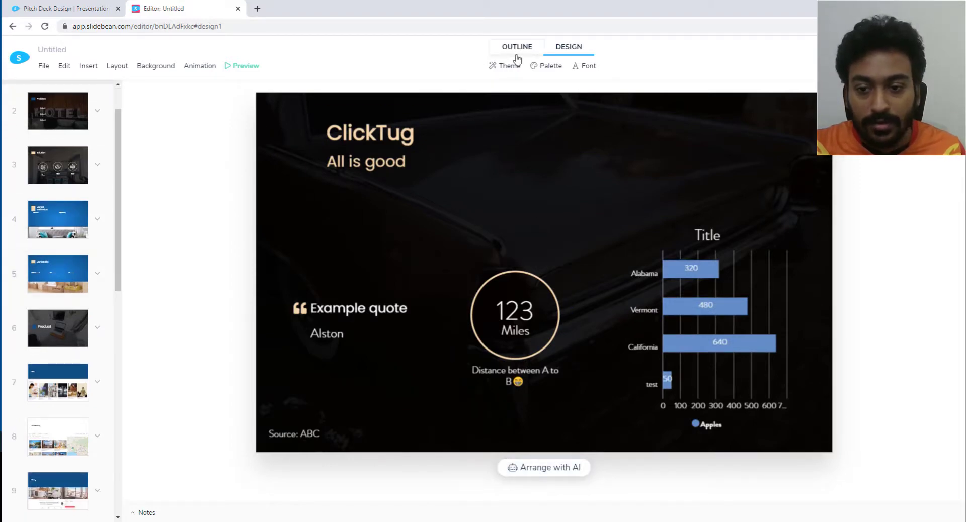
left_click(462, 253)
scroll(442, 270, "down", 8)
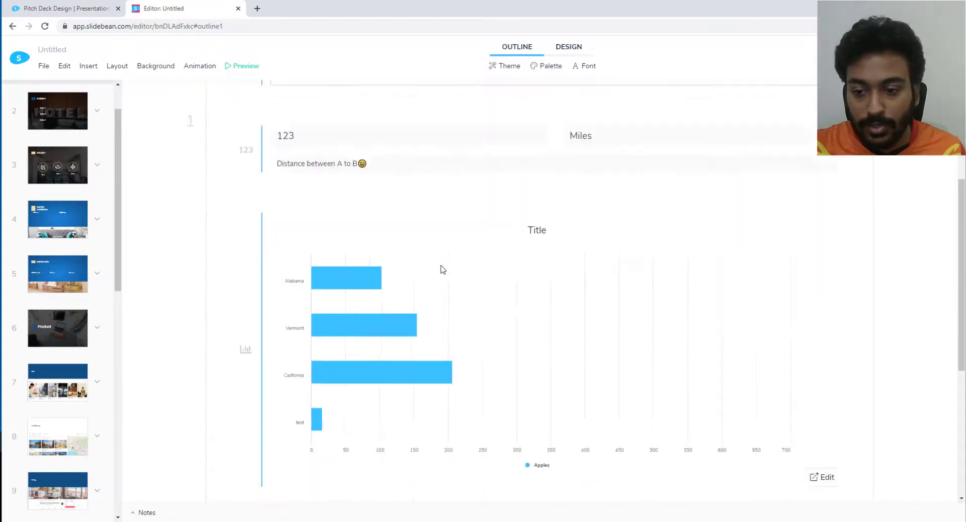
left_click(597, 347)
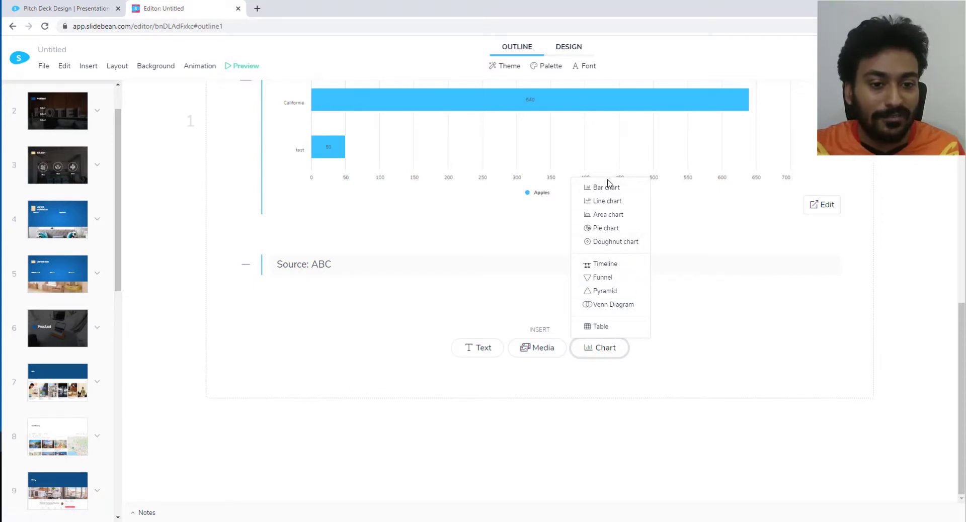
left_click(402, 440)
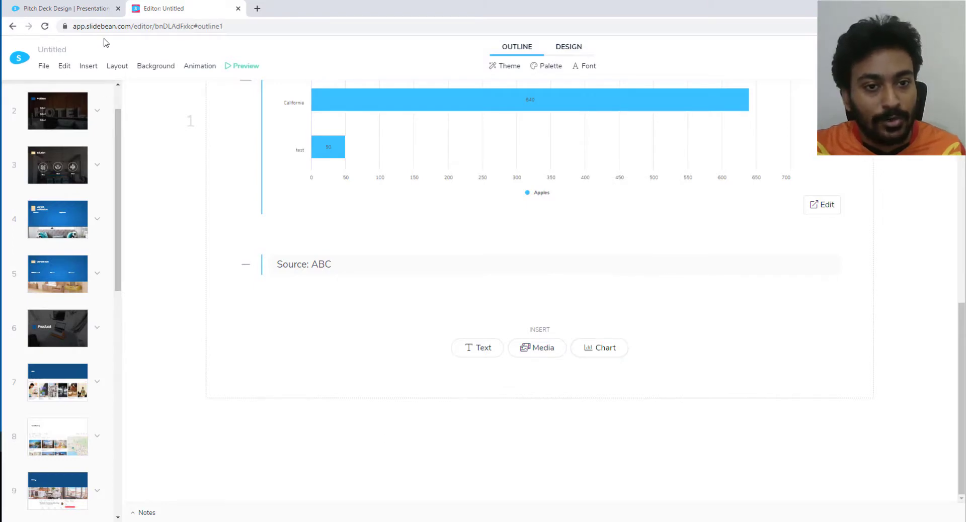
left_click(101, 6)
left_click(177, 5)
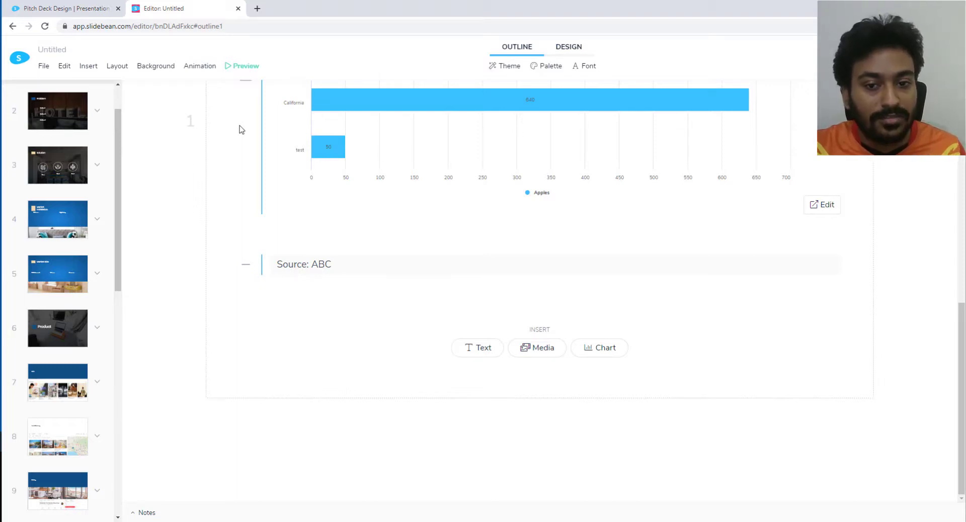
Step: Preview slide 1 in its rearranged design and close the preview
scroll(478, 300, "up", 2)
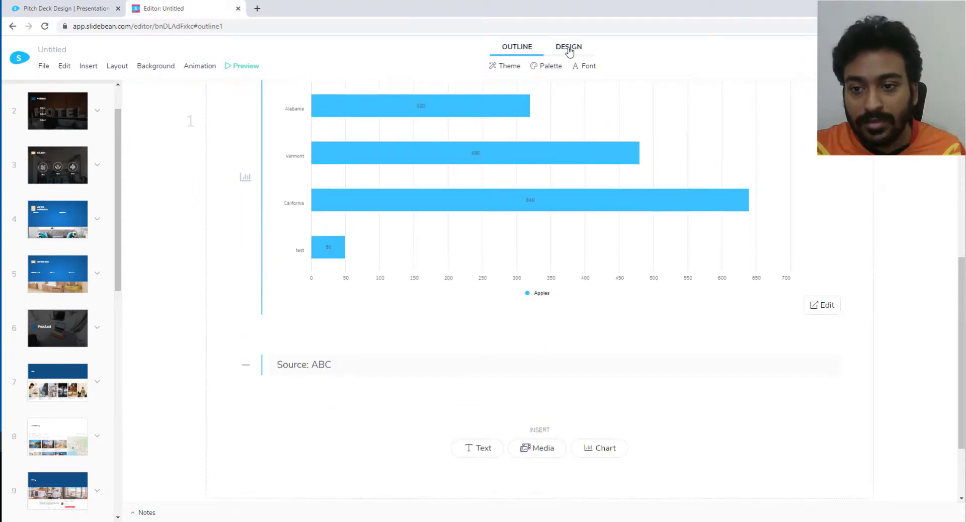
left_click(568, 49)
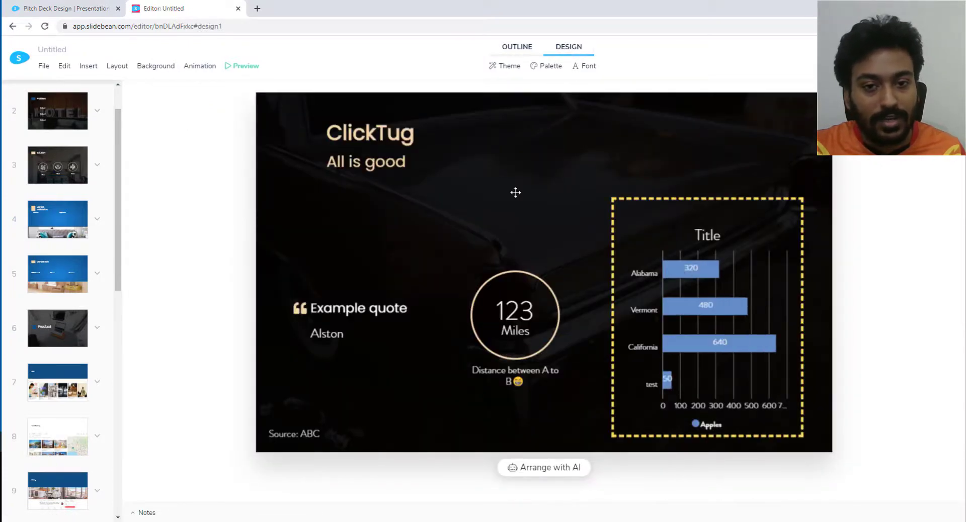
left_click(238, 68)
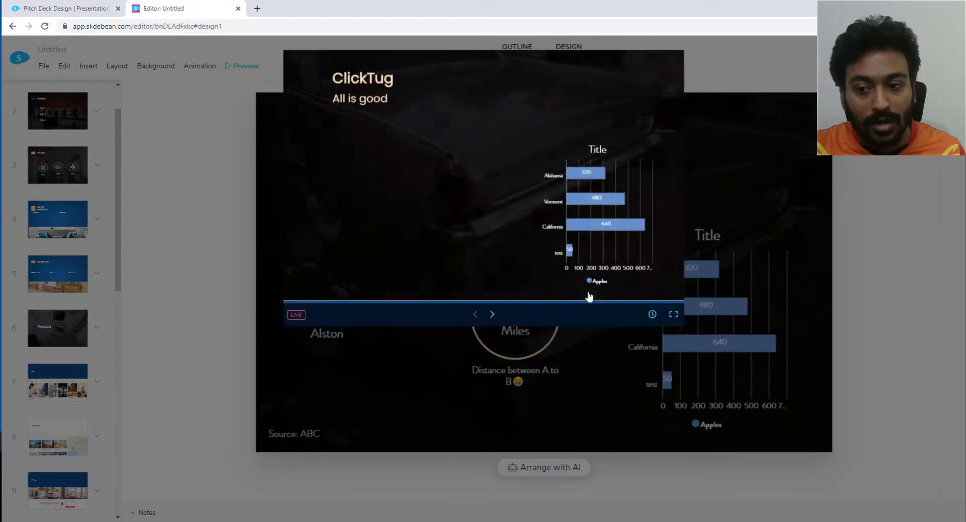
left_click(160, 288)
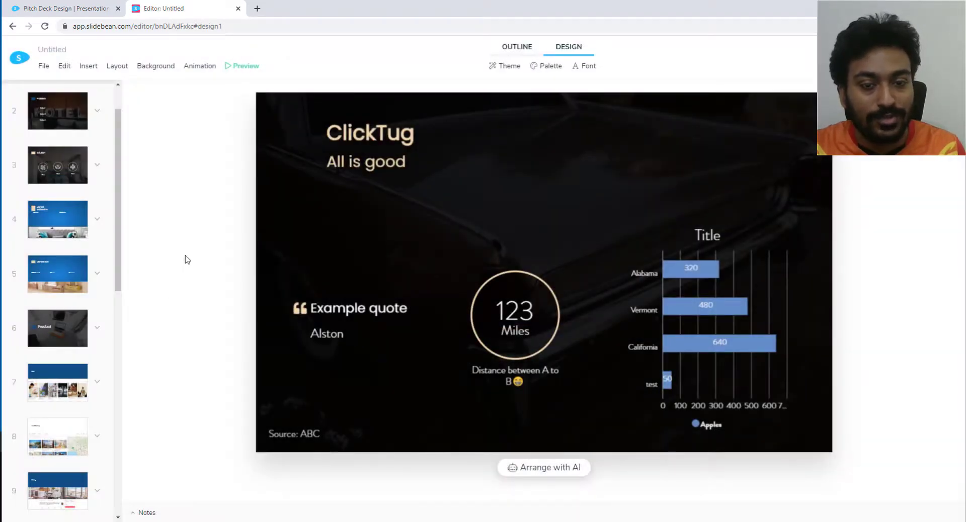
Step: Review slide 1's outline, insert options, background and animation settings, and look through the deck's slide list
left_click(513, 47)
scroll(380, 313, "down", 6)
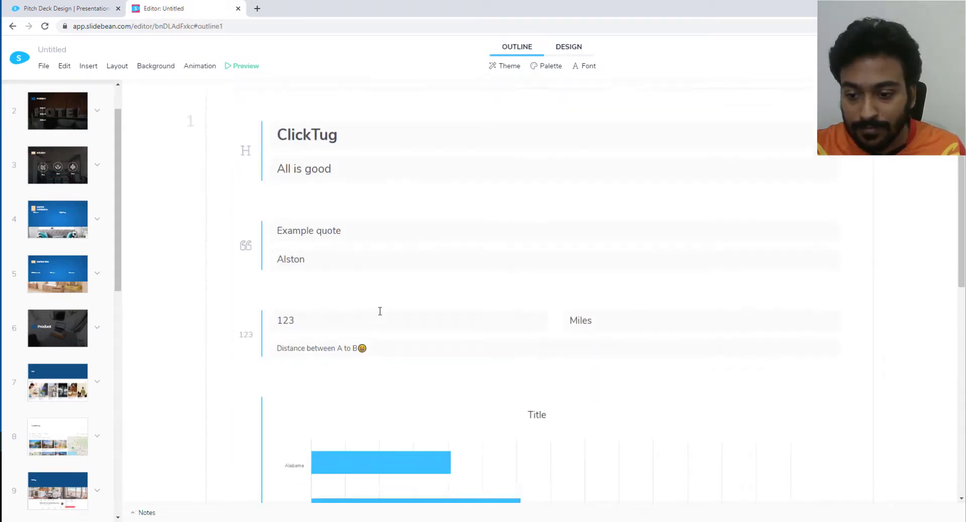
scroll(537, 452, "down", 1)
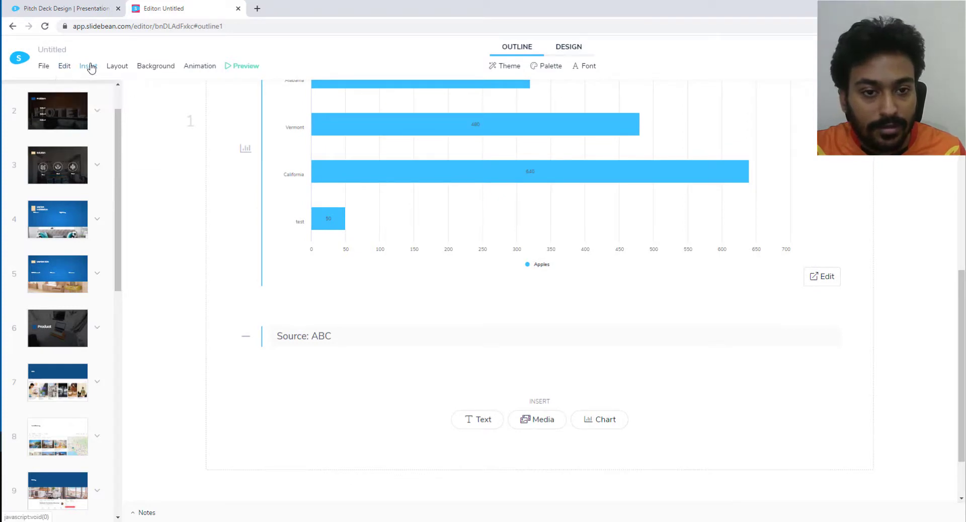
mouse_move(91, 66)
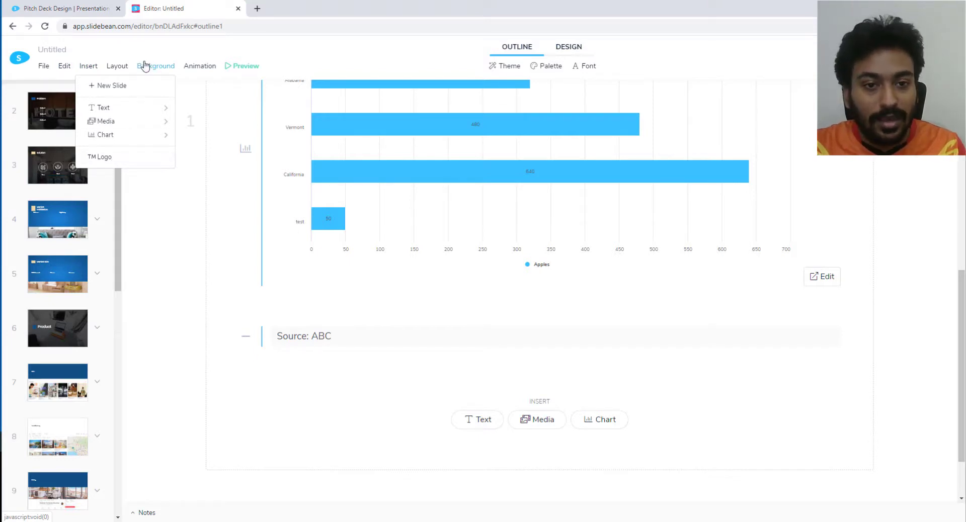
left_click(145, 66)
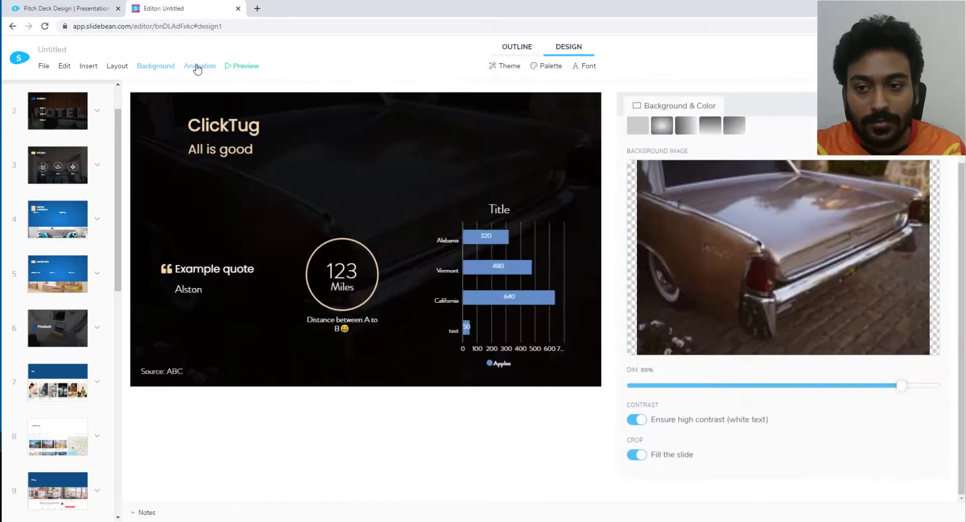
left_click(197, 67)
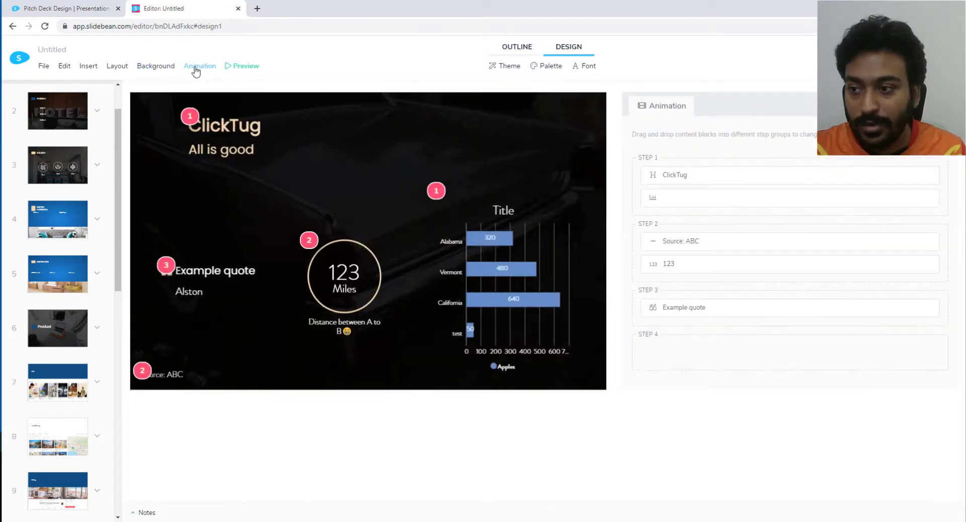
left_click(943, 105)
scroll(74, 356, "down", 4)
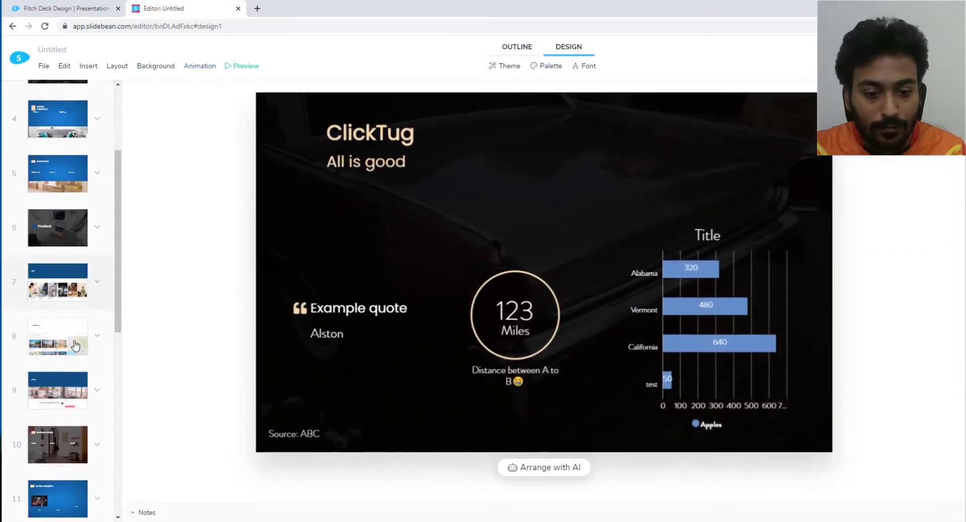
scroll(85, 353, "up", 1)
scroll(91, 356, "down", 7)
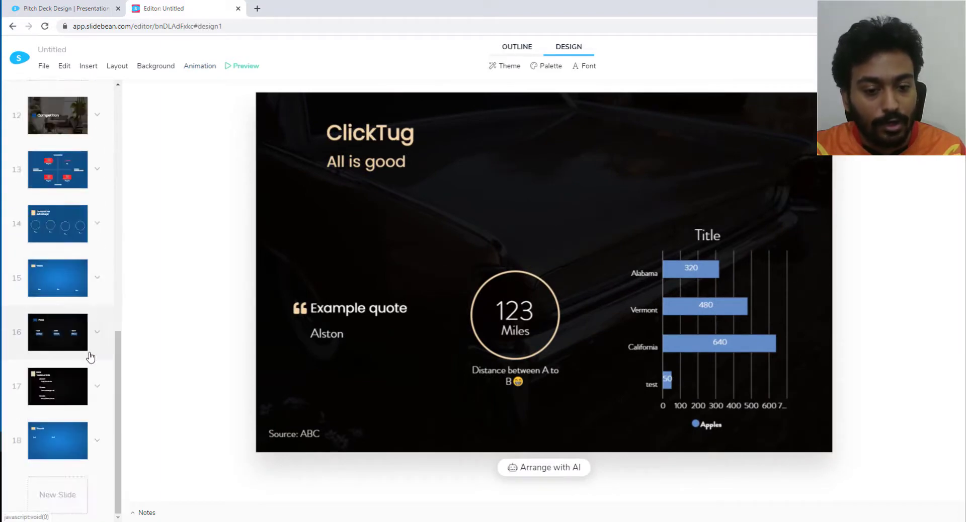
Step: Examine the layouts, own presentations and popular templates offered for a new slide, and cancel without adding one
left_click(56, 499)
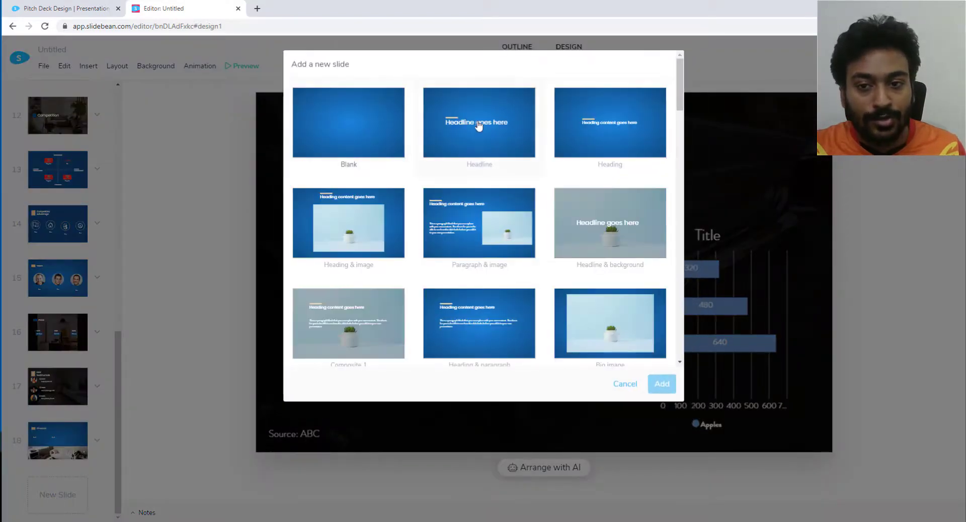
scroll(610, 201, "down", 3)
scroll(610, 200, "down", 4)
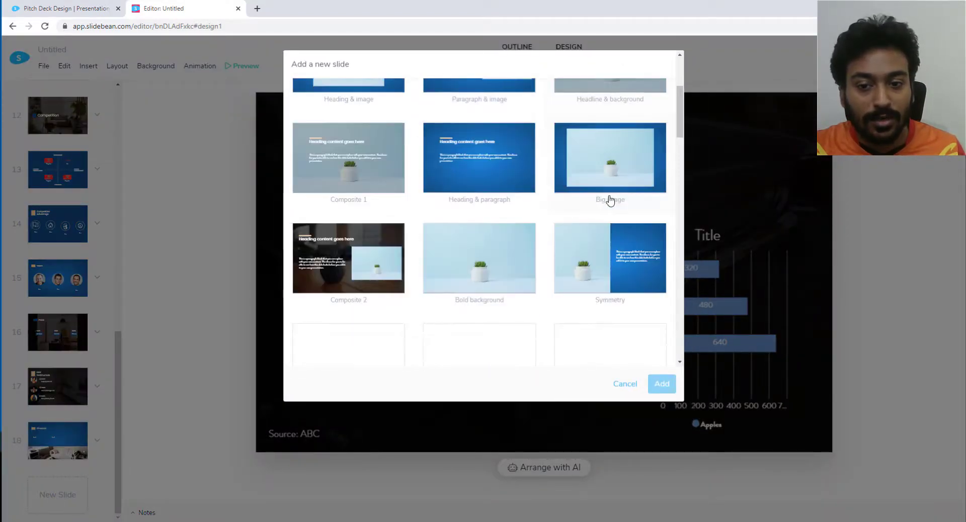
scroll(386, 307, "down", 1)
scroll(387, 288, "down", 10)
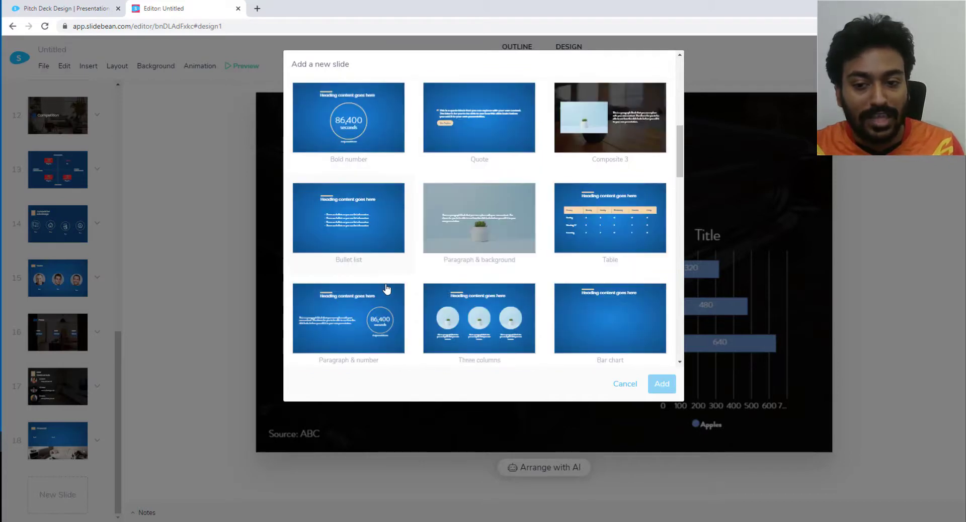
scroll(530, 232, "down", 8)
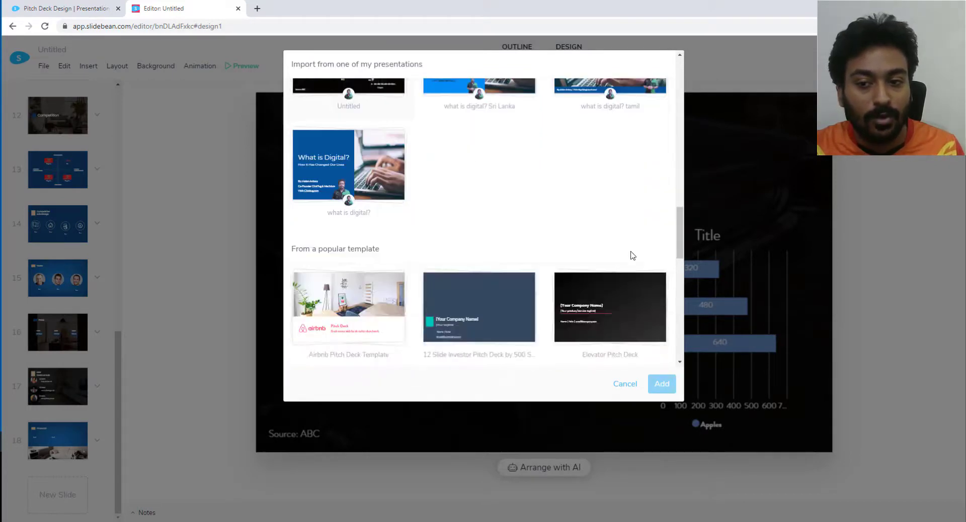
scroll(475, 210, "up", 7)
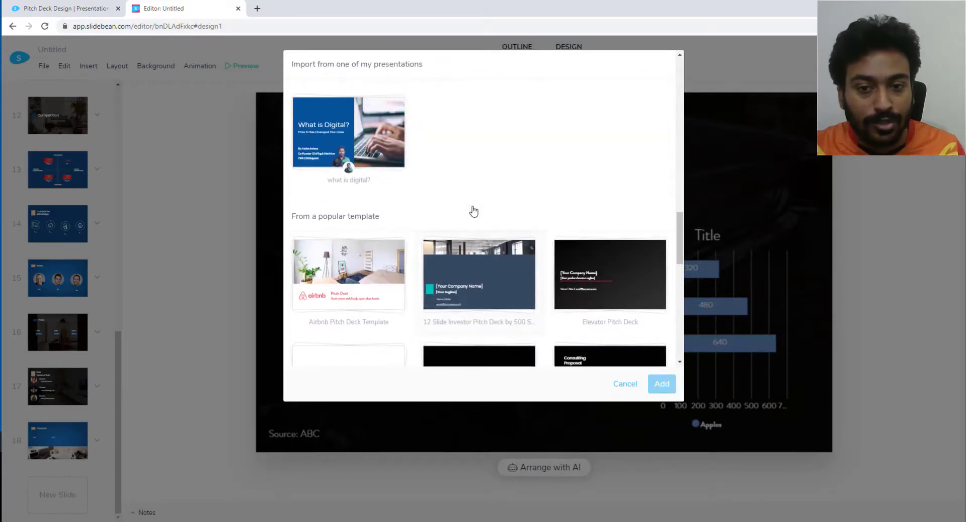
scroll(604, 282, "down", 2)
scroll(605, 285, "down", 1)
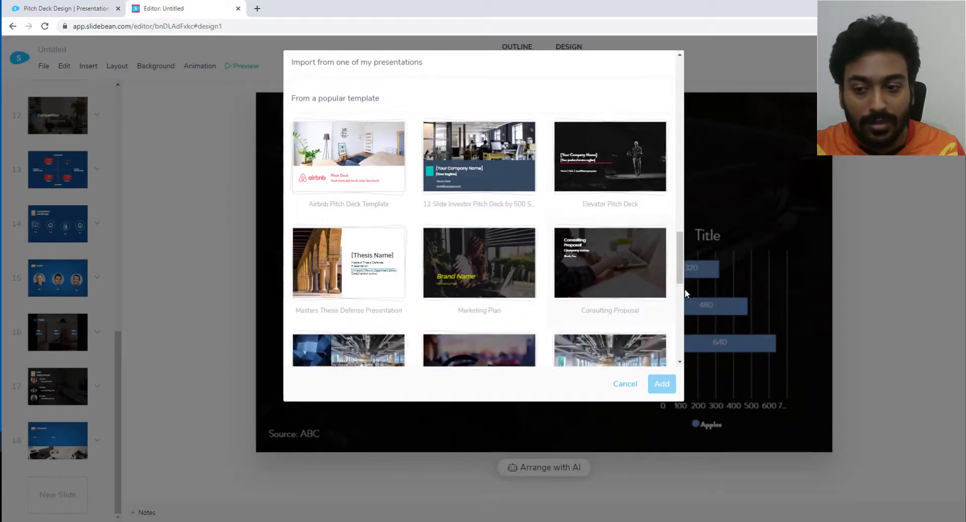
left_click_drag(679, 263, 679, 86)
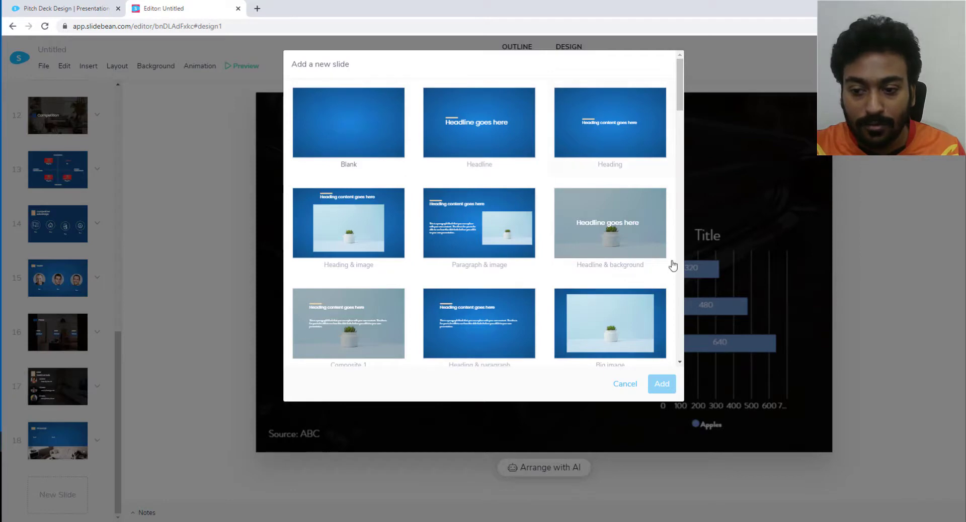
left_click(624, 383)
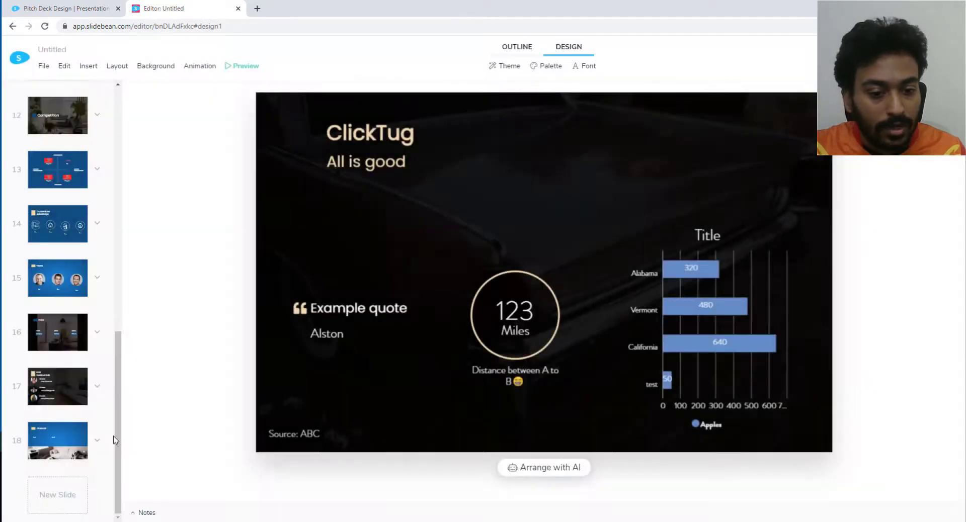
Step: Duplicate the Financial slide 18 at the end of the deck and display the competitor matrix on slide 13
left_click(101, 442)
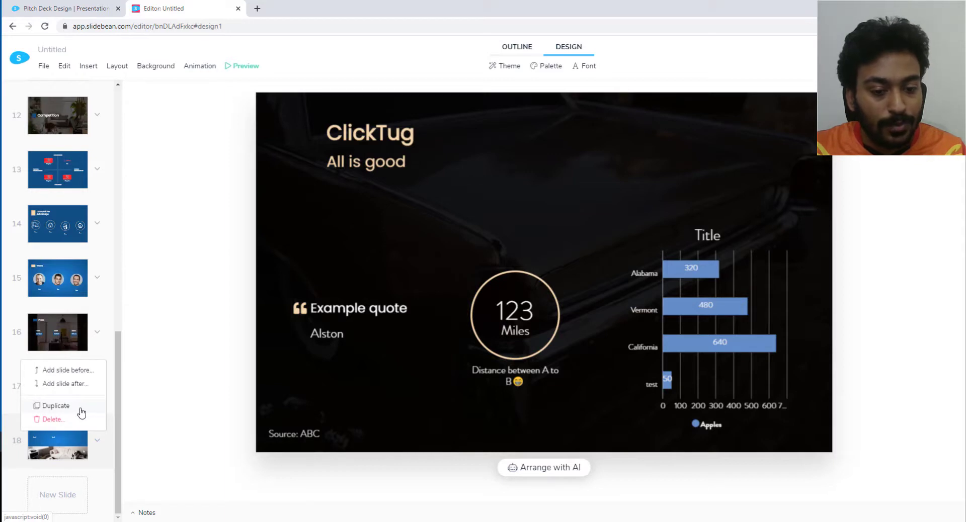
left_click(81, 412)
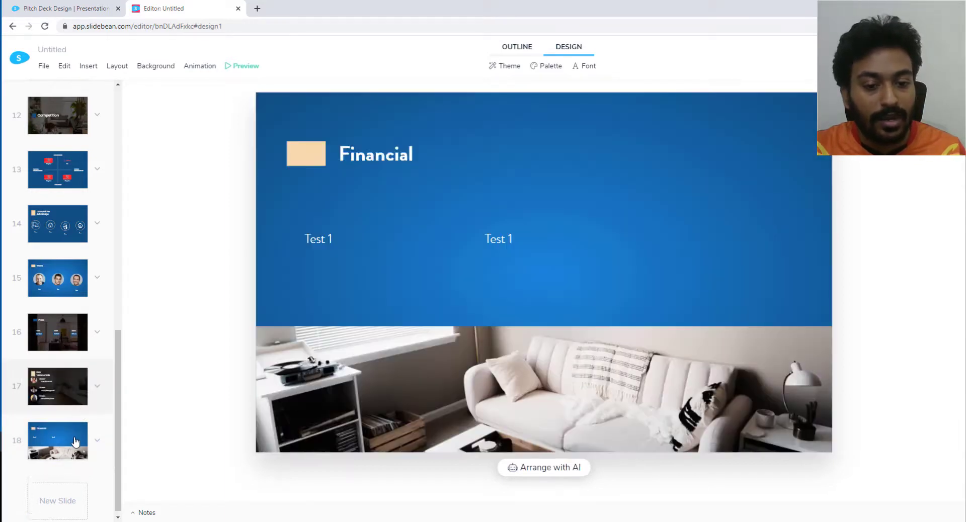
scroll(85, 458, "down", 1)
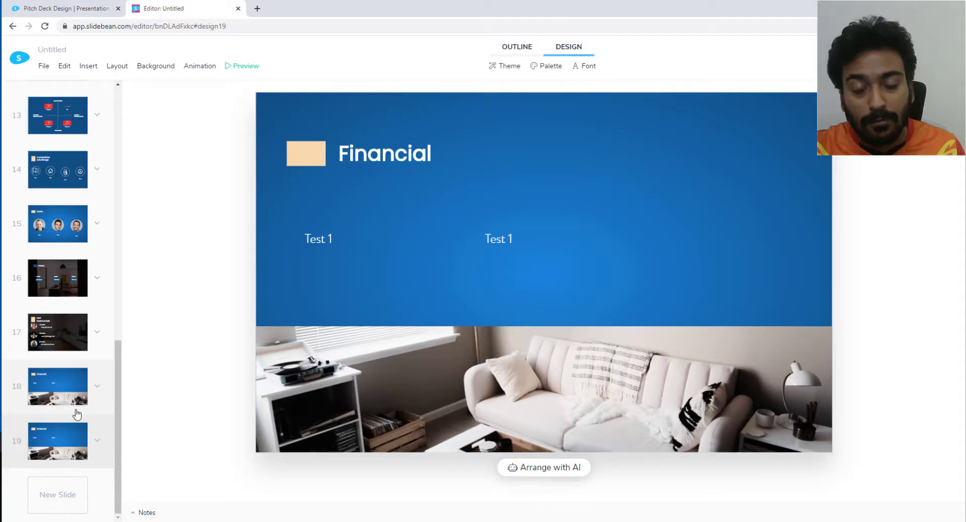
left_click(69, 124)
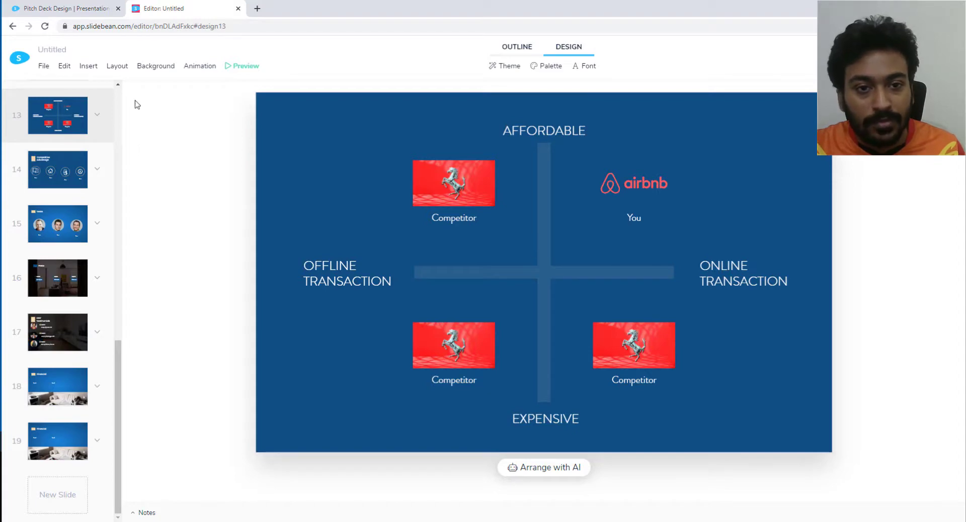
Step: Return to the presentations dashboard through app.slidebean.com and review the project types offered for a new presentation
left_click(85, 8)
left_click(174, 4)
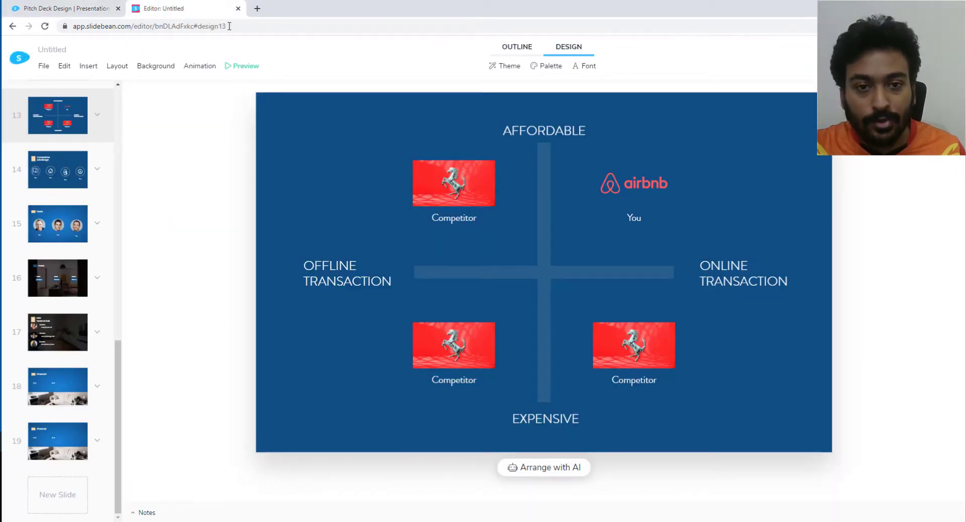
left_click_drag(132, 26, 244, 28)
key("BackSpace")
key("Return")
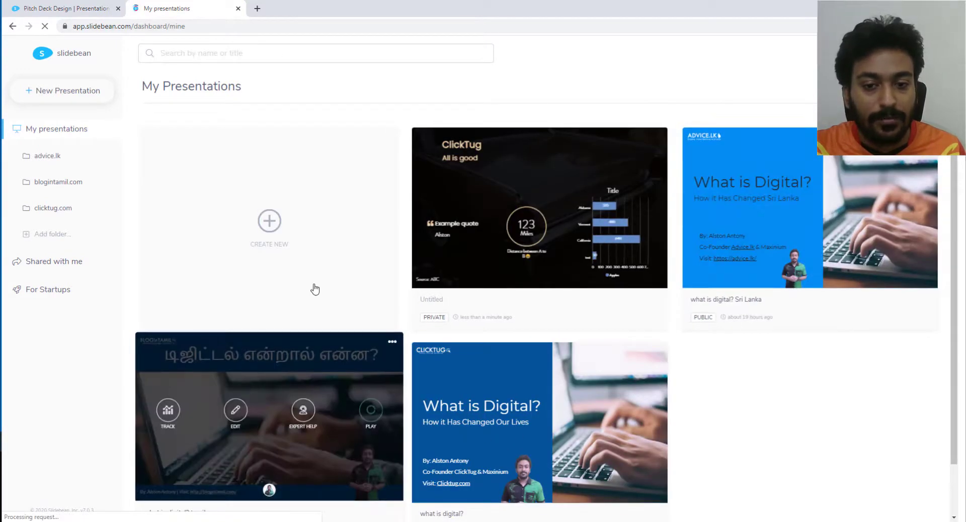
left_click(269, 215)
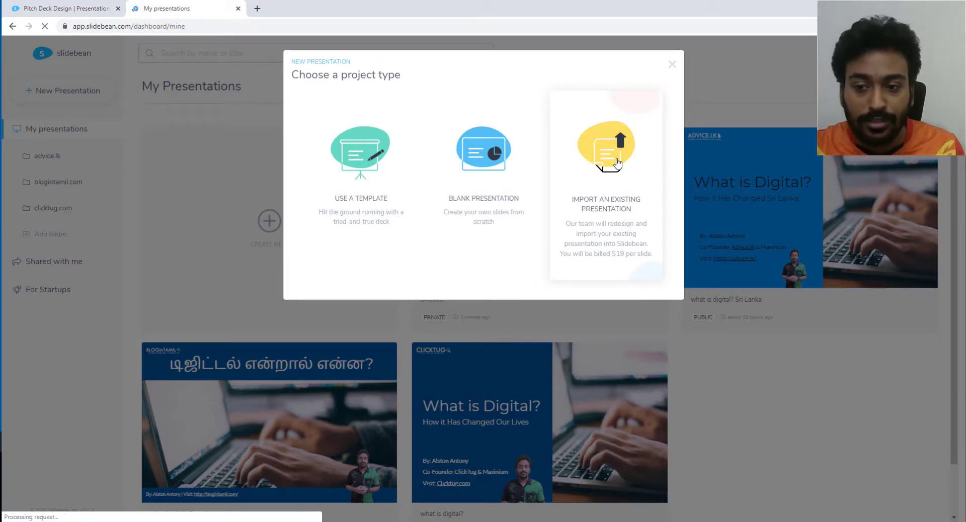
left_click(720, 398)
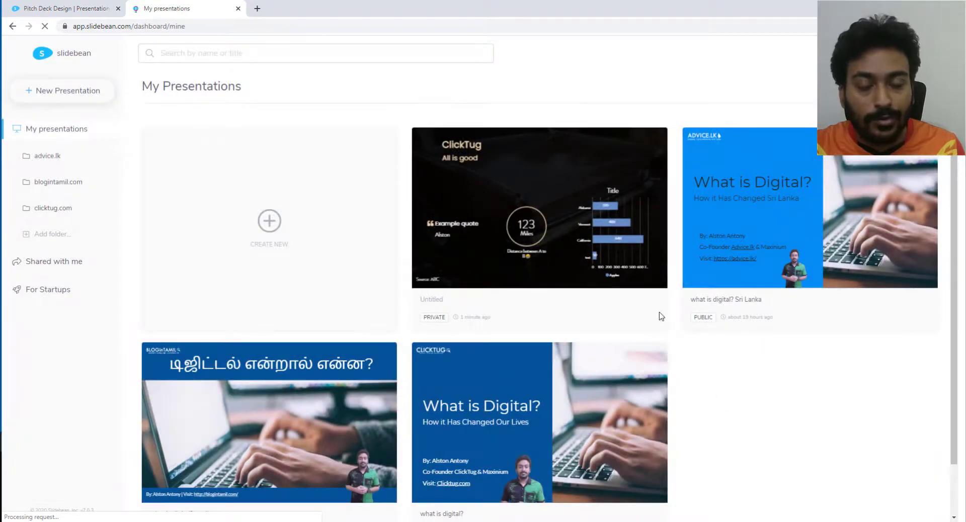
Step: Reopen the Untitled ClickTug deck for editing, examine its Publish as Website settings and cancel them
mouse_move(613, 248)
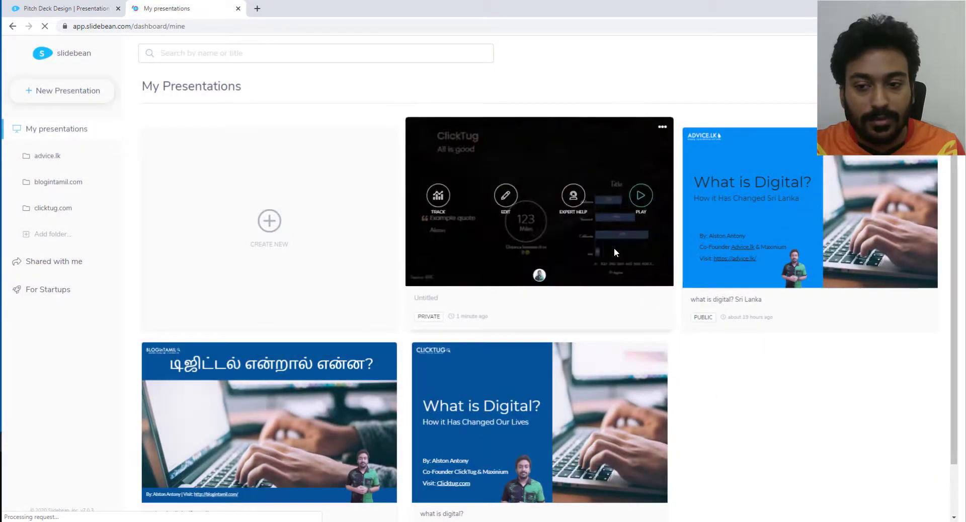
left_click(505, 196)
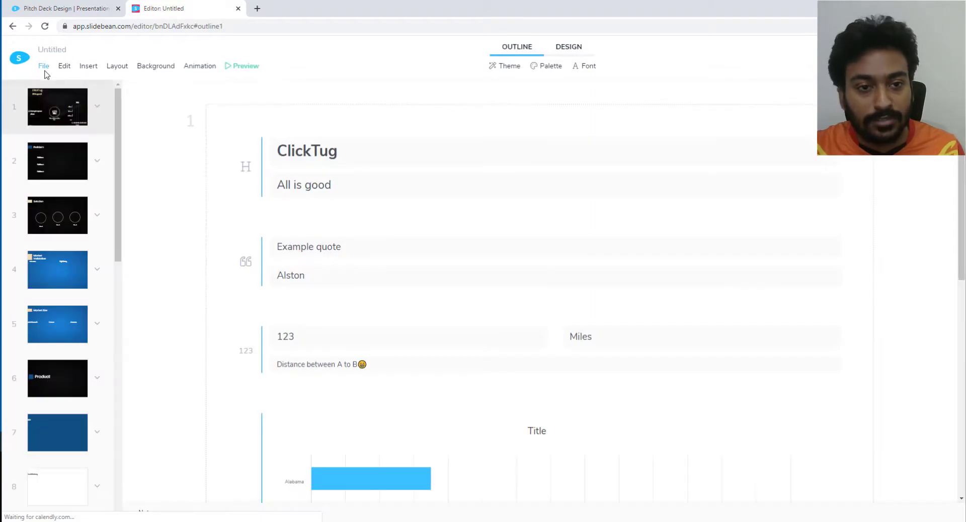
left_click(44, 70)
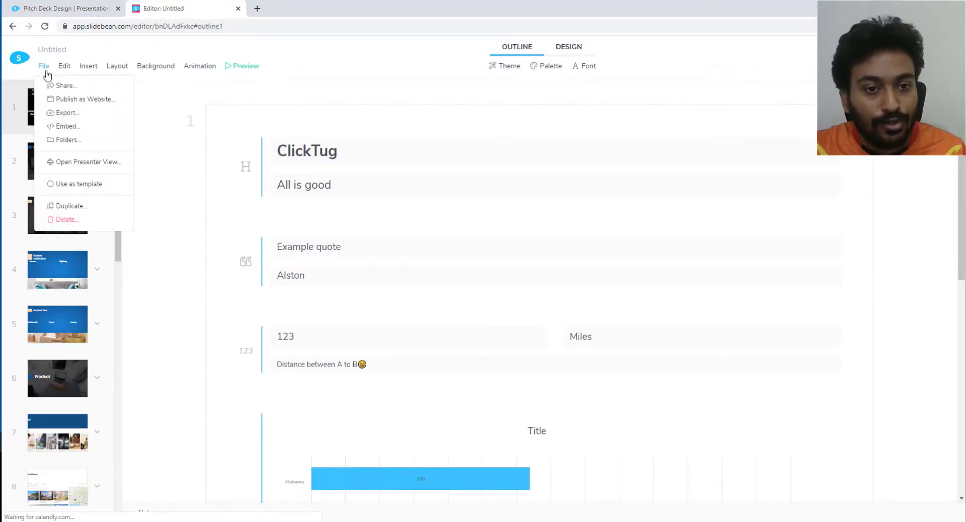
left_click(74, 100)
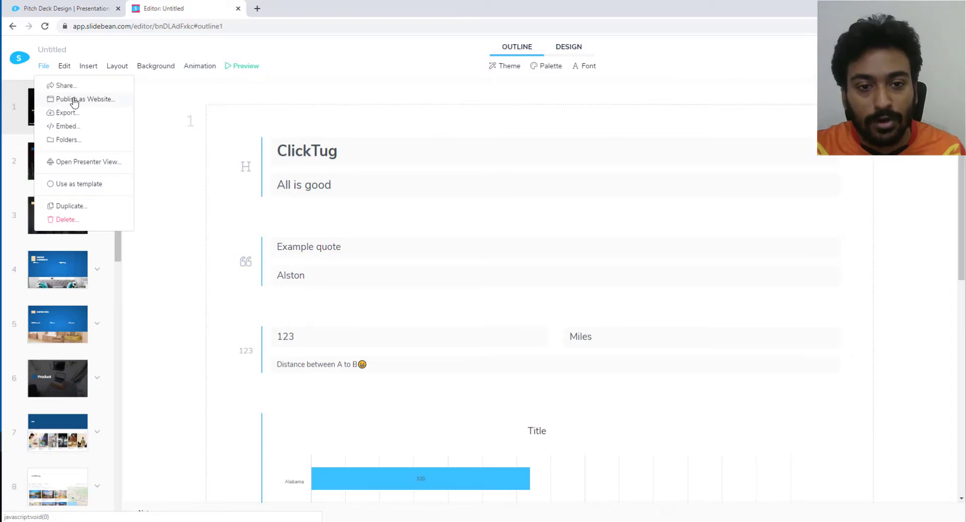
left_click(73, 100)
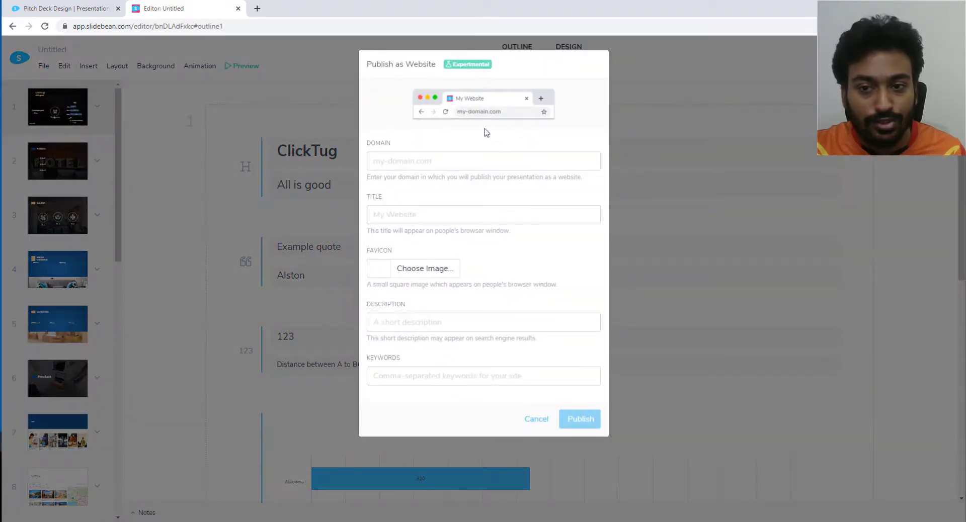
left_click(536, 420)
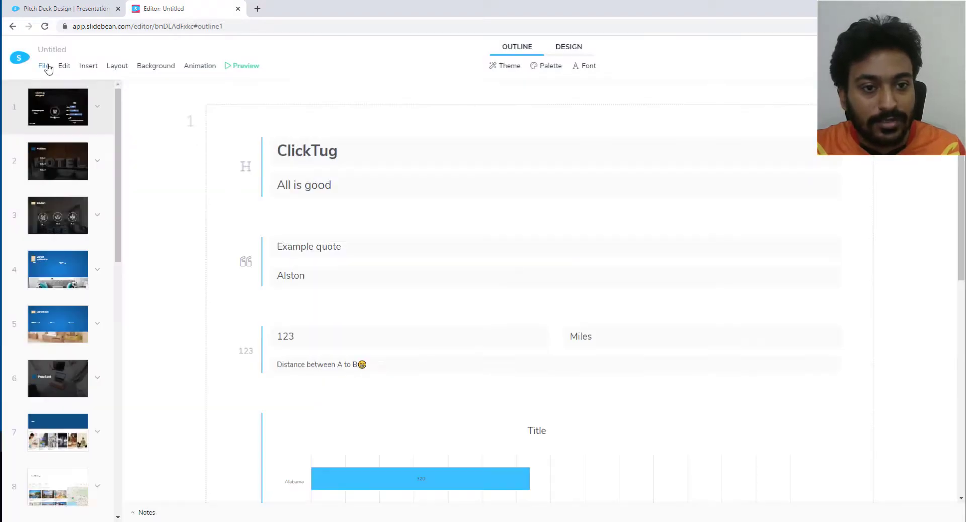
Step: Enable sharing of the presentation for anyone with the link and copy the share link
left_click(48, 67)
left_click(72, 90)
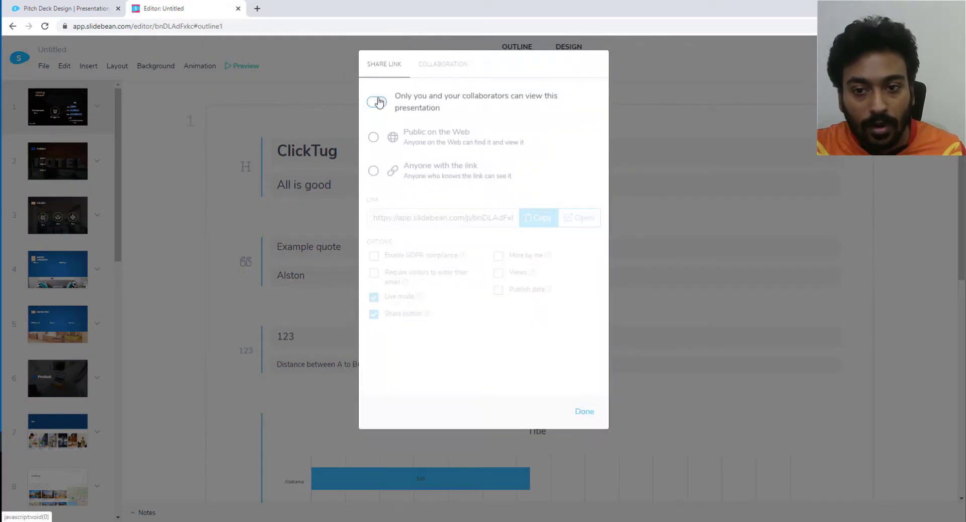
left_click(380, 102)
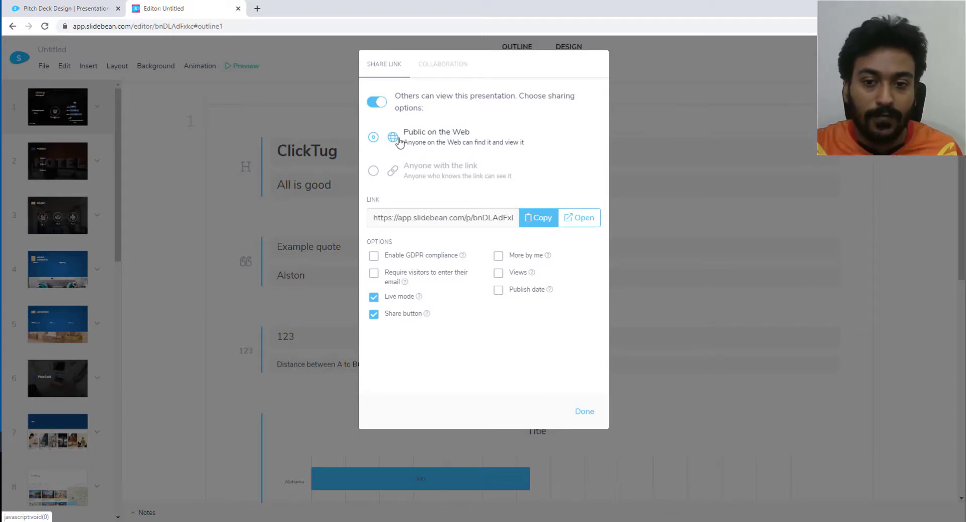
left_click(373, 172)
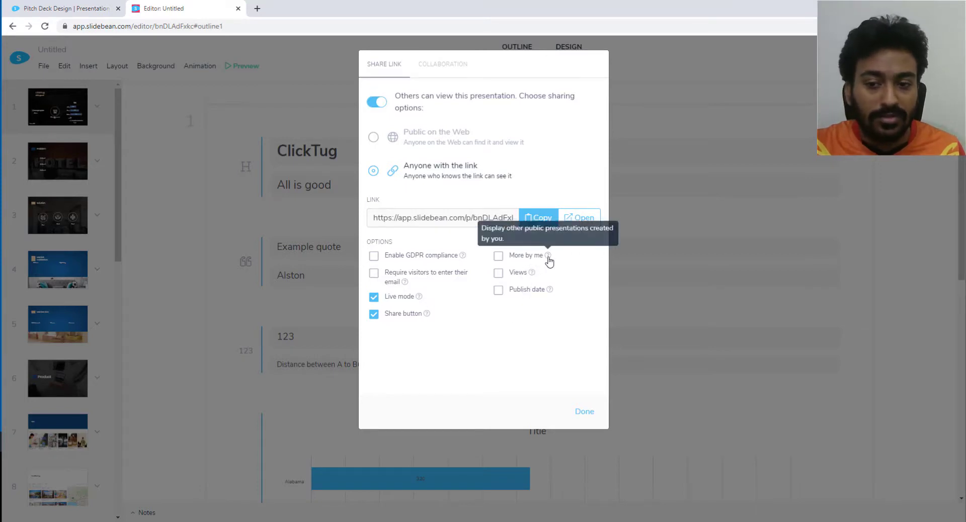
left_click(541, 221)
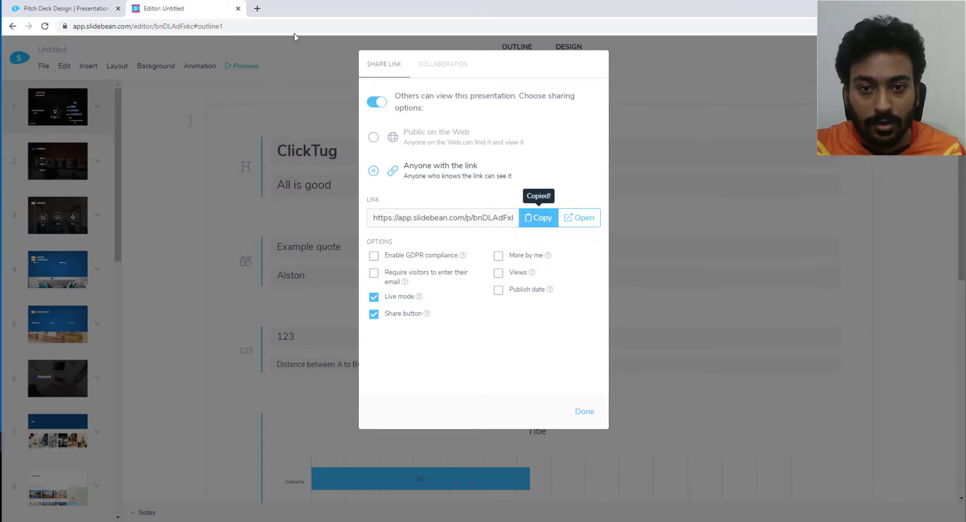
Step: Load the copied share link in a new browser tab and return to the deck's sharing and collaboration settings
left_click(257, 8)
key("ctrl+v")
key("Return")
left_click(197, 6)
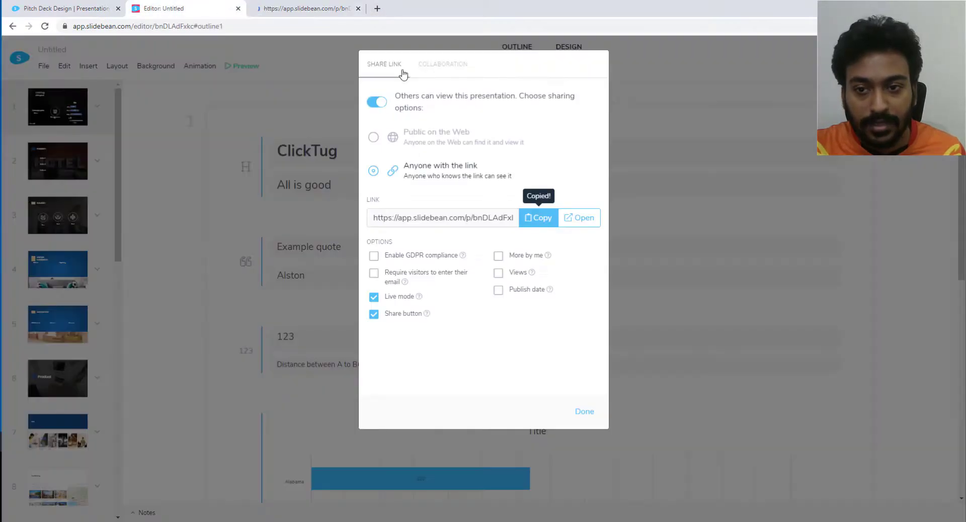
left_click(452, 67)
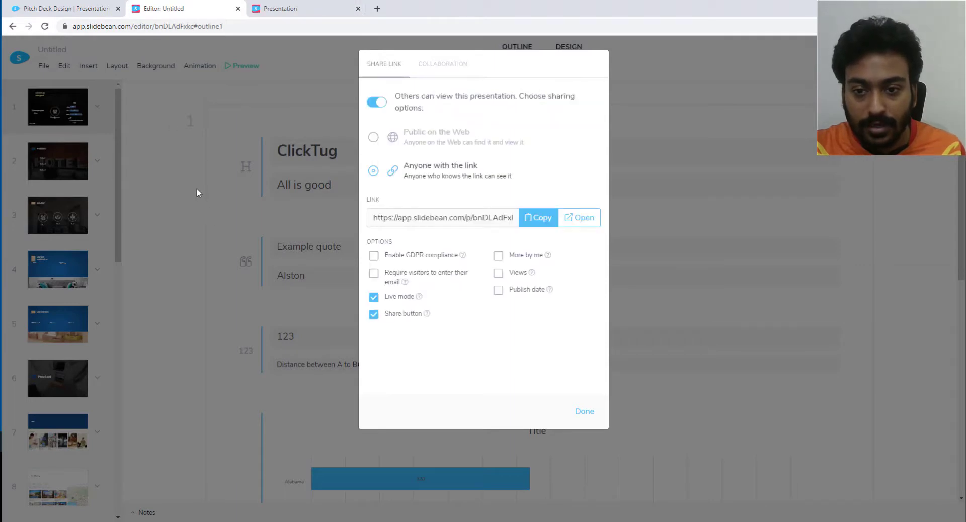
Step: View the shared presentation from slide 1 up to the Solution slide and close its browser tab
left_click(292, 5)
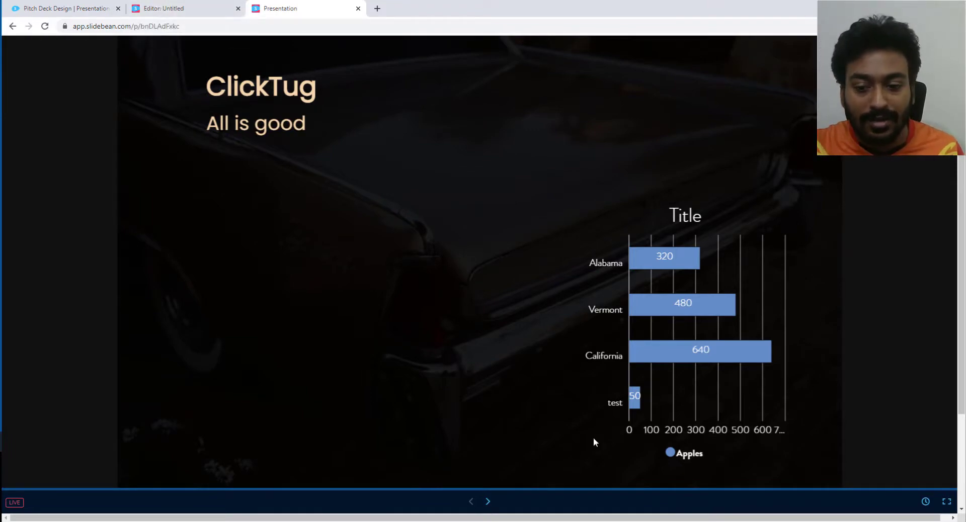
left_click(488, 502)
left_click(488, 503)
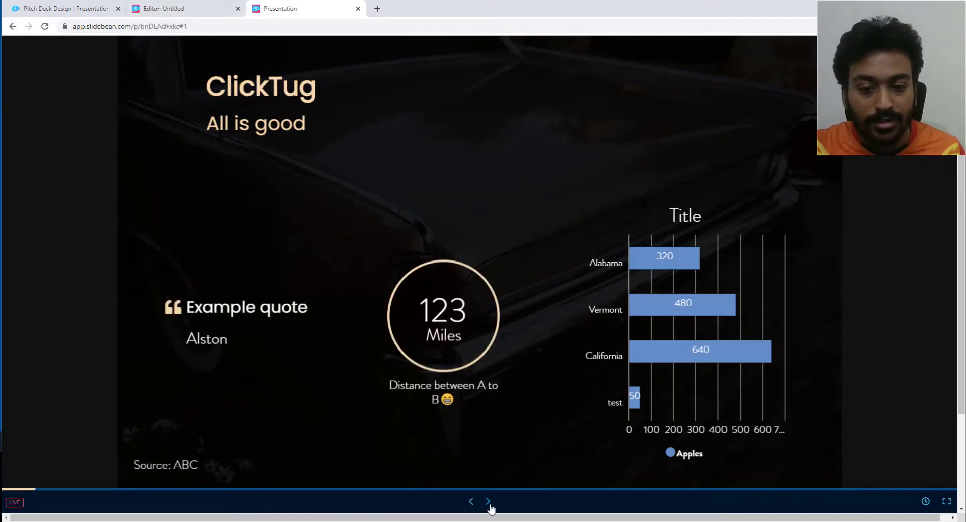
left_click(488, 503)
left_click(488, 503)
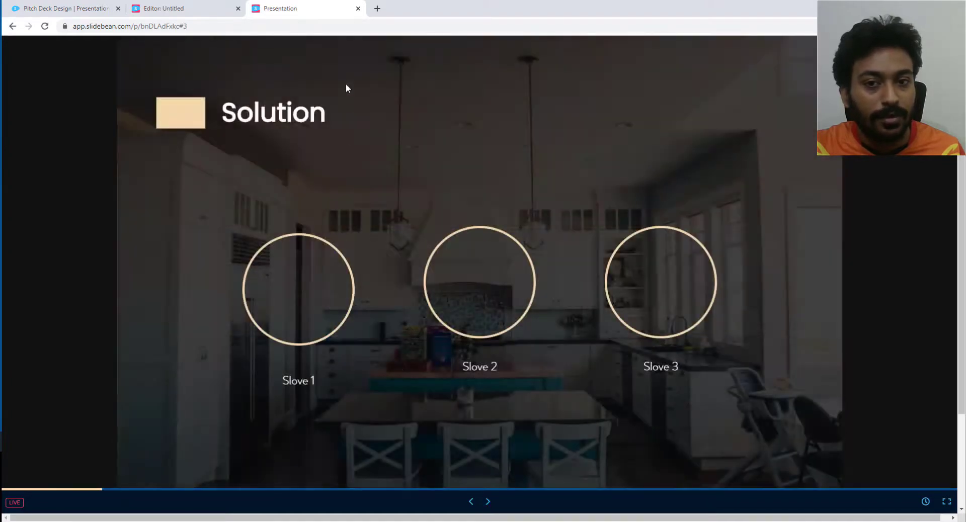
left_click(358, 9)
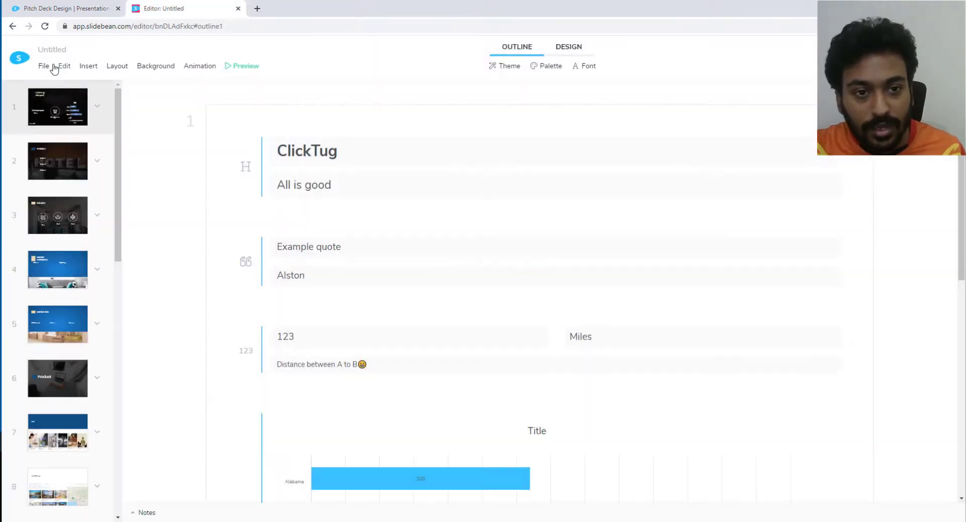
Step: Review the deck's file options and open the notes area of slide 1
left_click(50, 66)
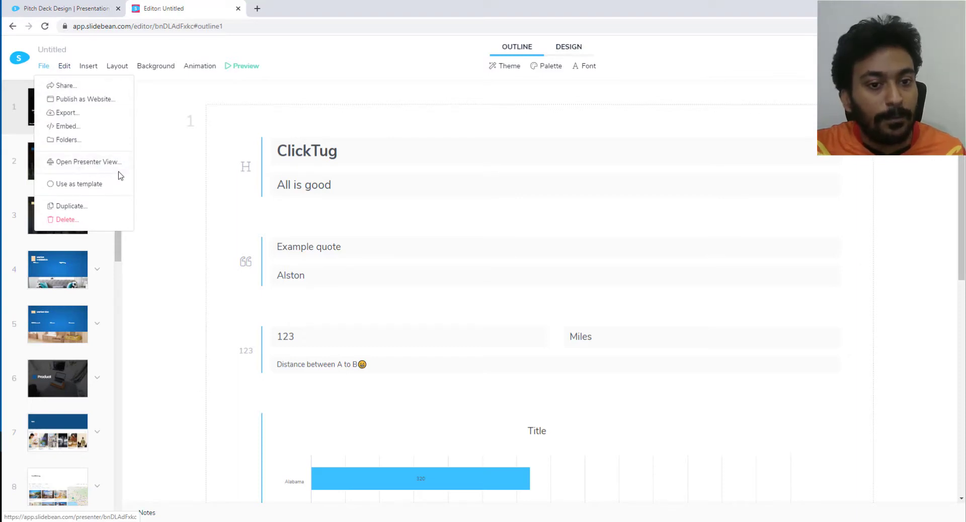
left_click(161, 187)
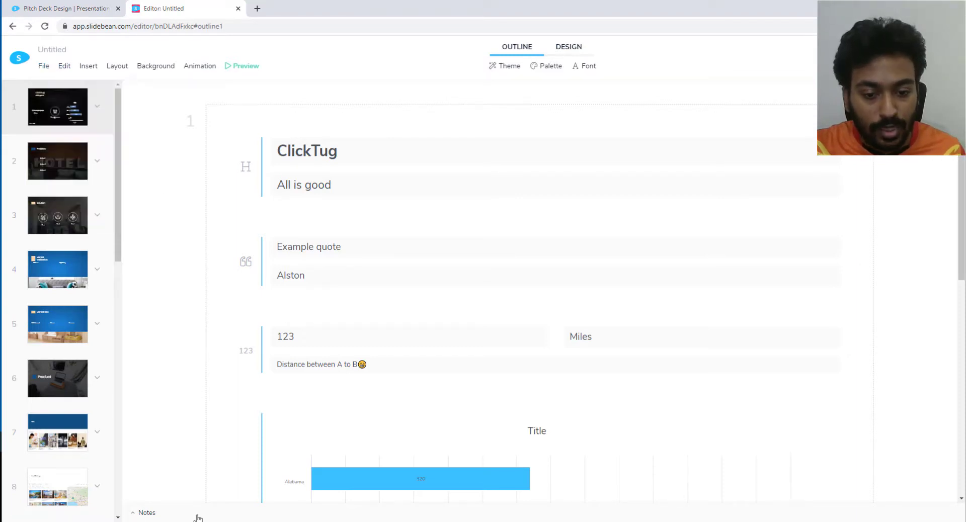
left_click(190, 513)
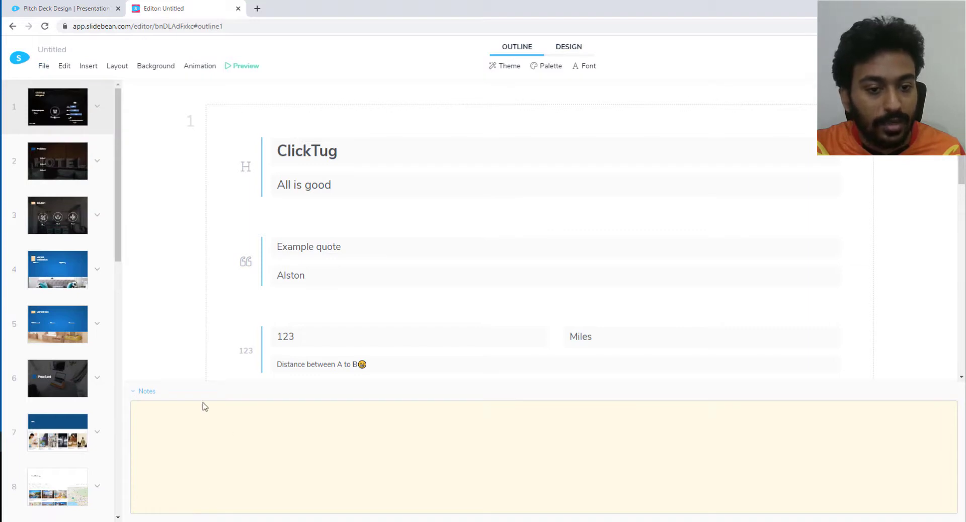
Step: Add the text "note 1" to the notes of slide 1
left_click(187, 452)
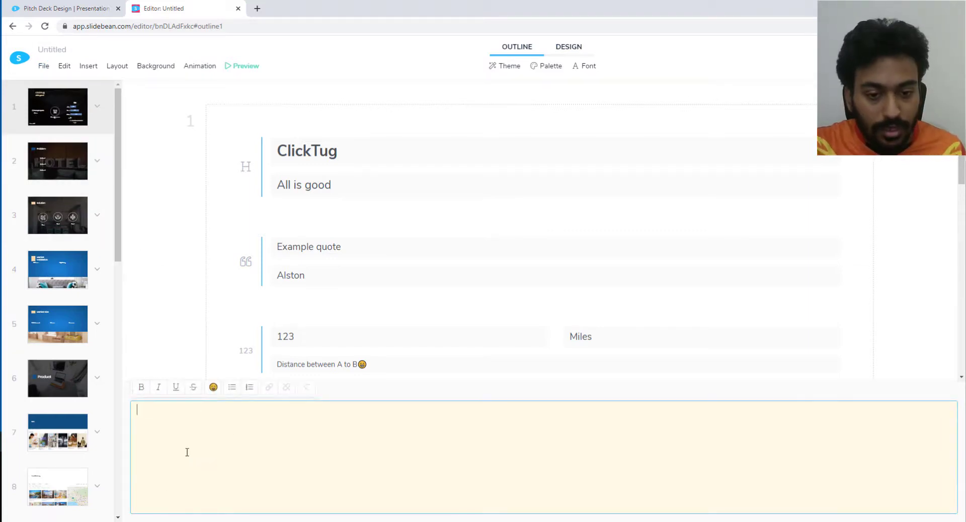
left_click(153, 281)
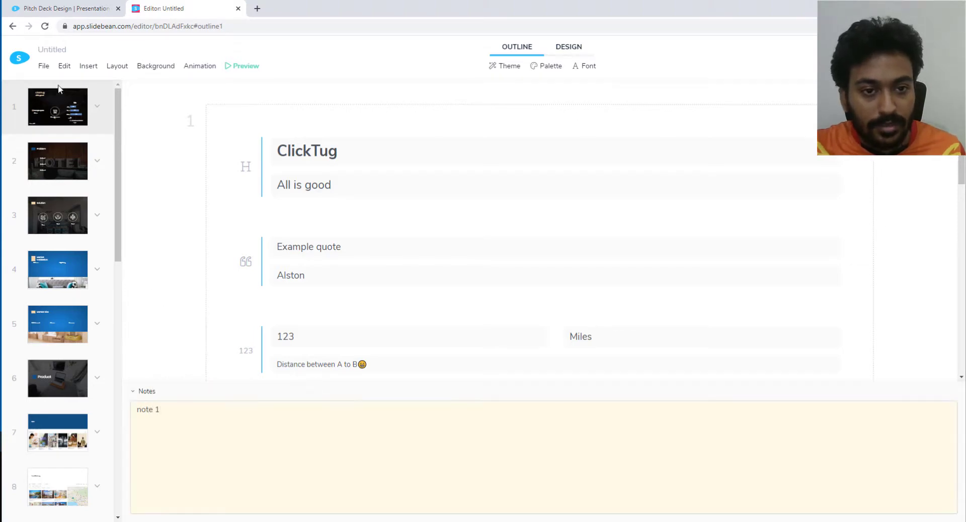
Step: View the deck in presenter view, start the presentation timer and close the presenter tab
left_click(44, 68)
left_click(88, 163)
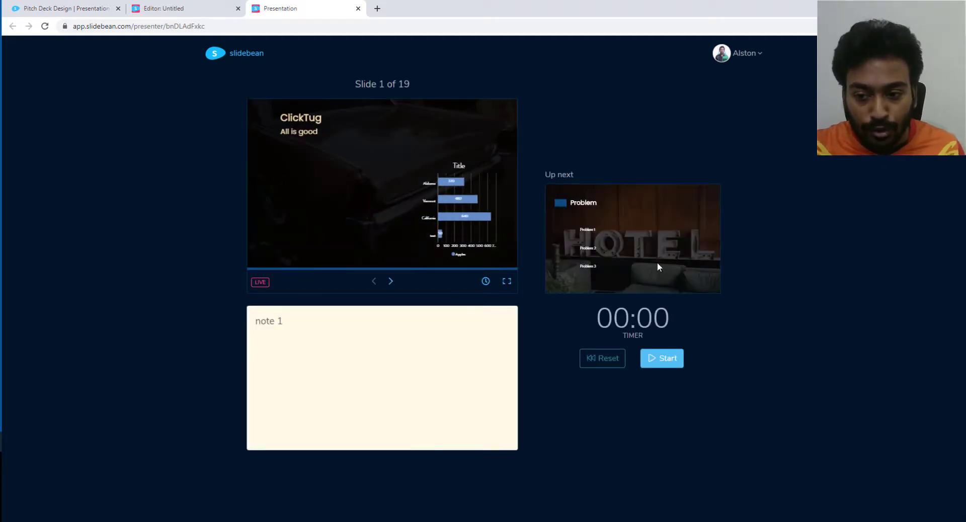
left_click(659, 362)
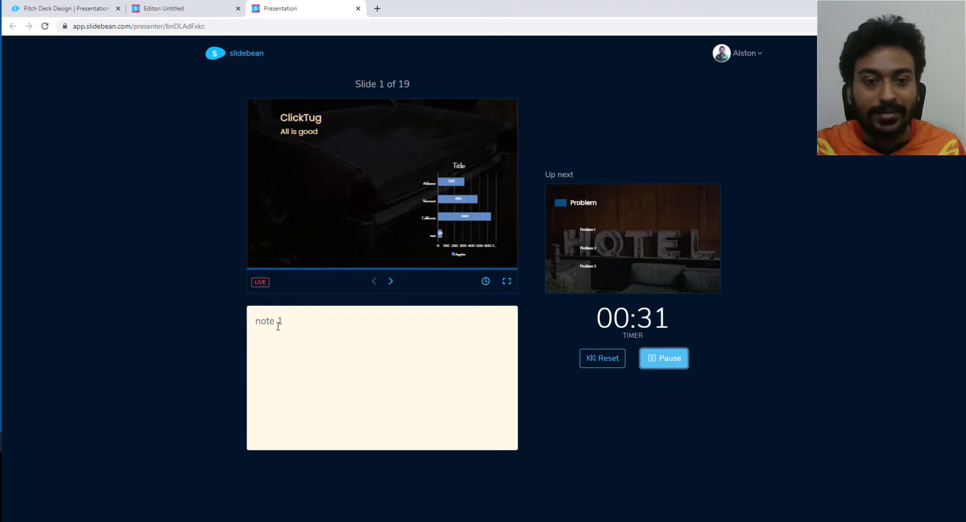
left_click(358, 9)
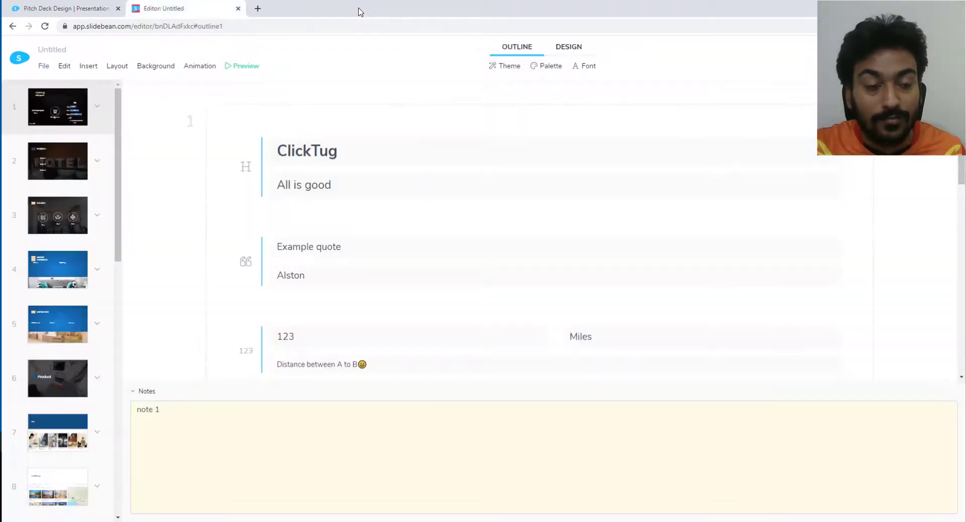
Step: Review the deck's export formats, including the PowerPoint download variants, and close the export dialog without downloading
left_click(45, 66)
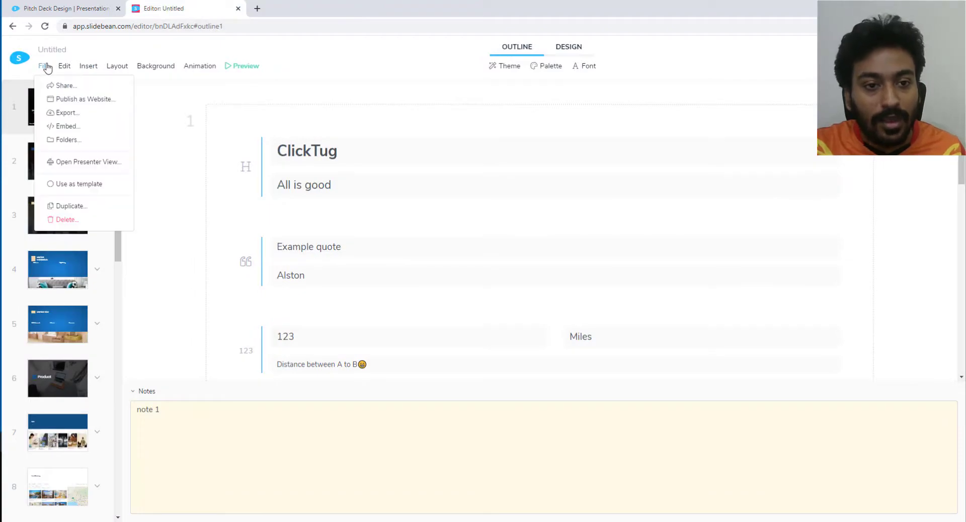
left_click(65, 113)
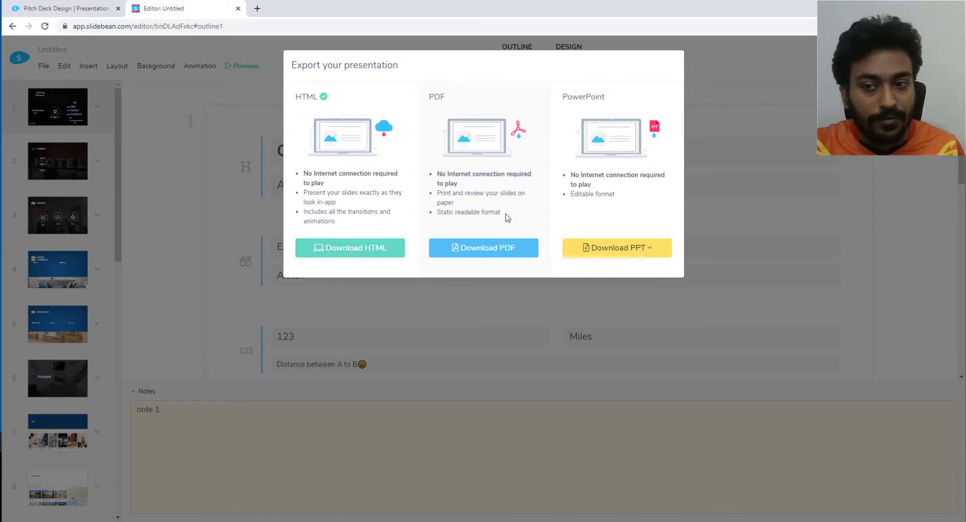
left_click(647, 254)
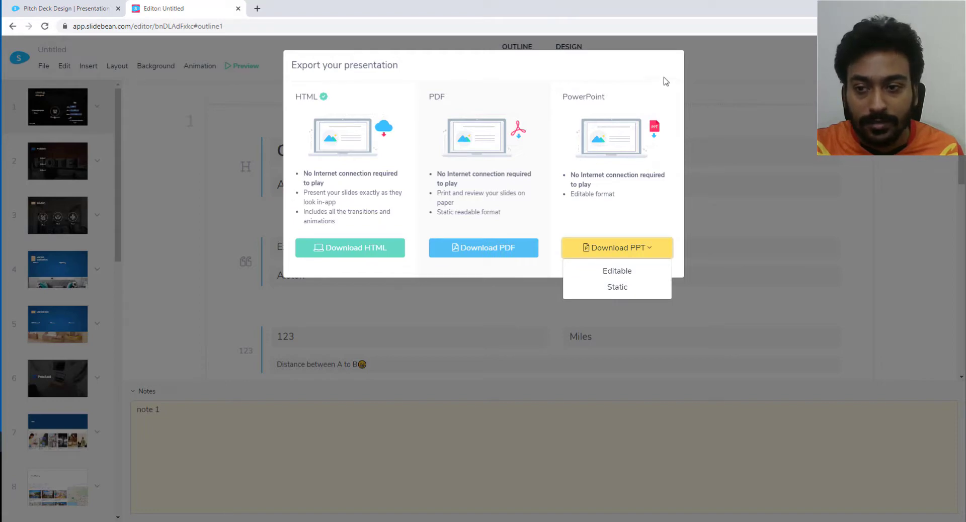
left_click(691, 69)
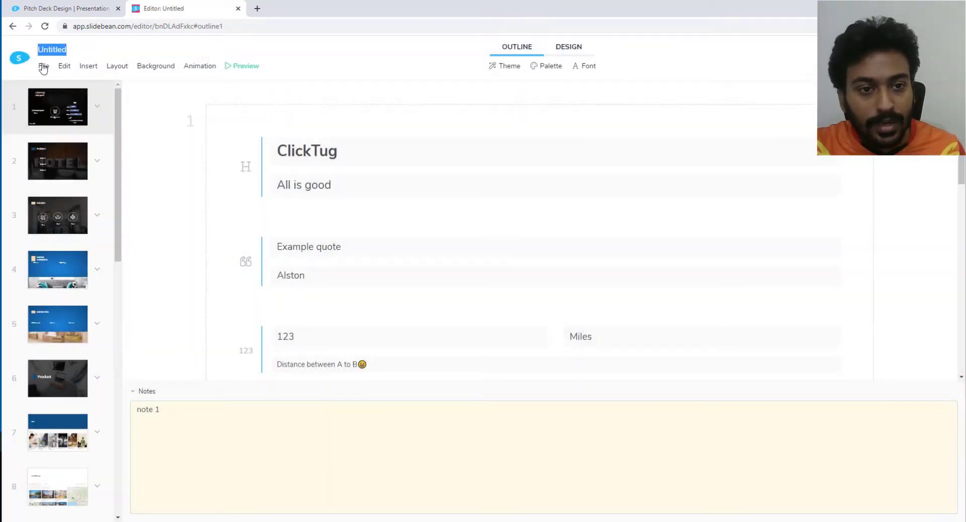
Step: View the embed code for placing the presentation on a website or blog and close its dialog
left_click(43, 66)
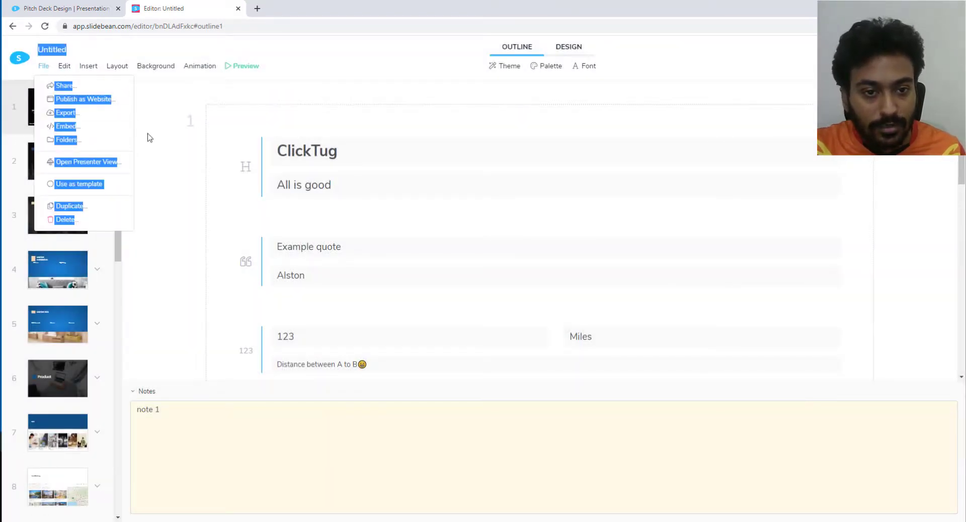
left_click(149, 138)
left_click(46, 66)
left_click(76, 129)
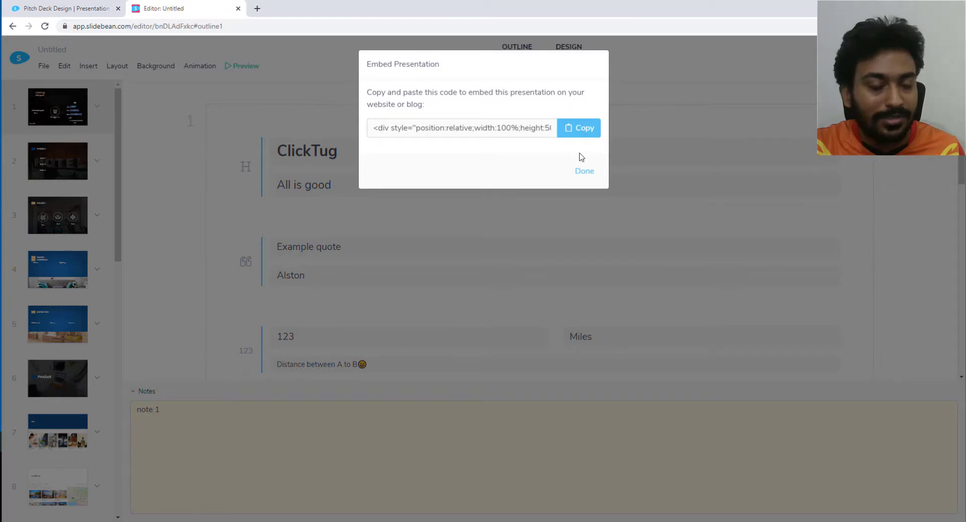
left_click(580, 172)
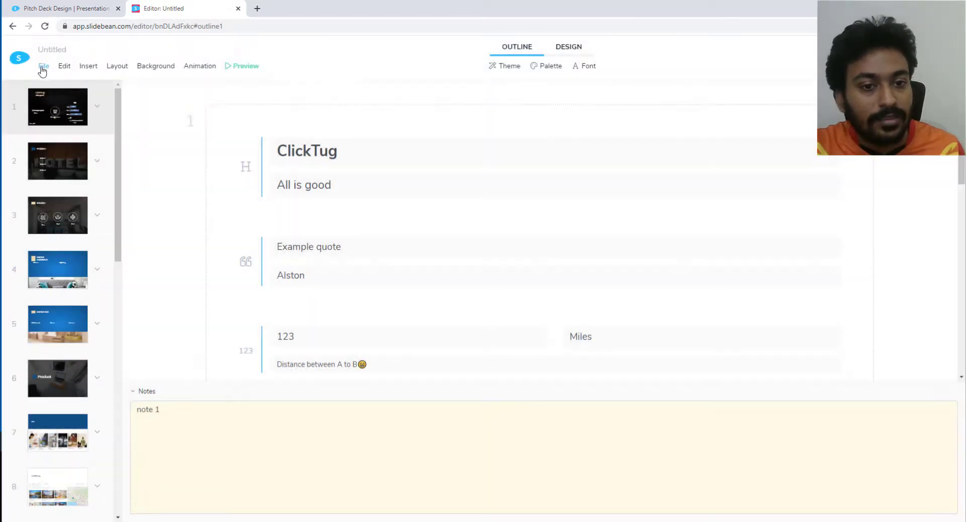
left_click(43, 66)
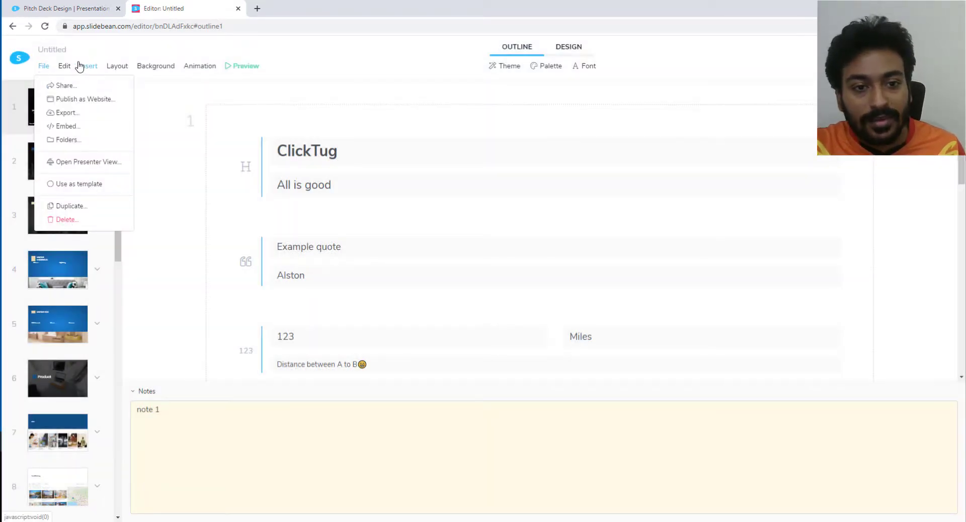
left_click(66, 66)
left_click(90, 66)
left_click(113, 67)
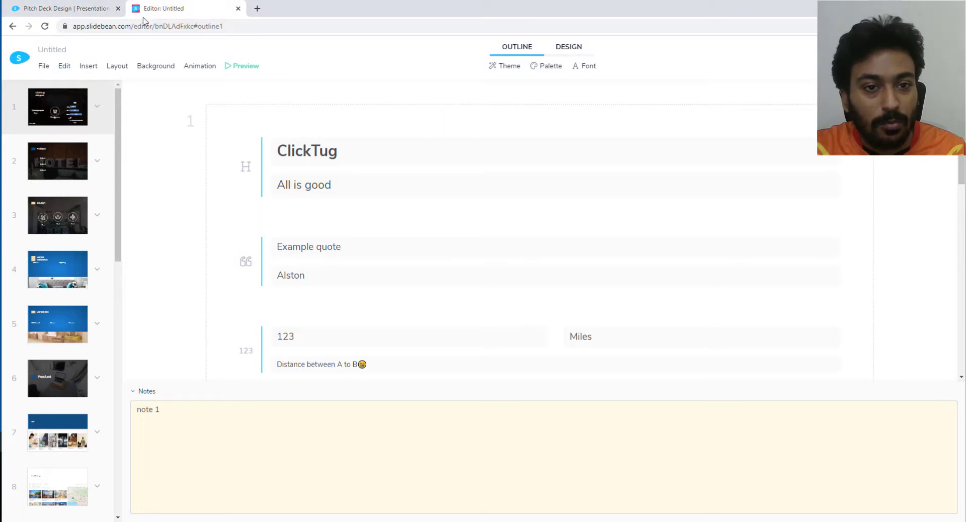
Step: Leave the editor by shortening the page address and load the My Presentations dashboard
left_click_drag(142, 25, 290, 22)
key("BackSpace")
key("Return")
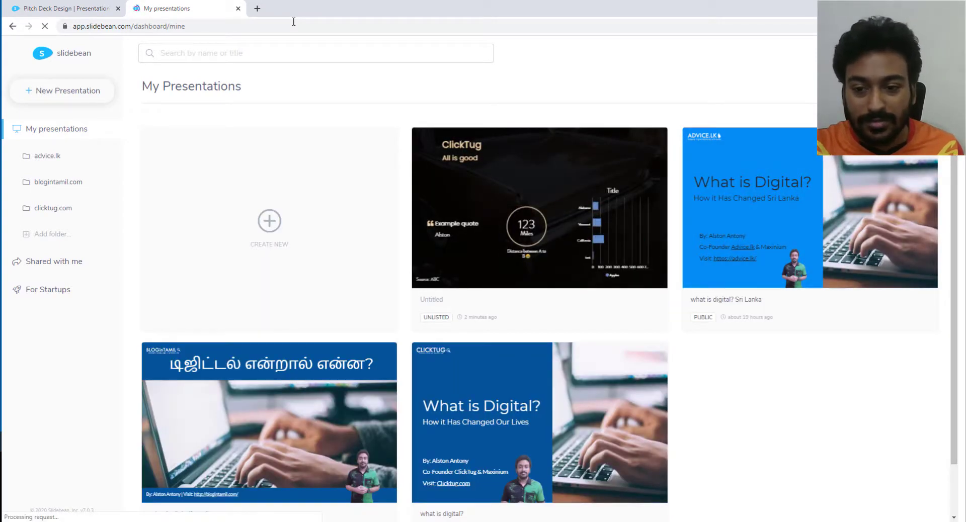
Step: Open the "what is digital? tamil" presentation from the dashboard for editing and show its first slide in design view
mouse_move(762, 257)
scroll(761, 254, "down", 1)
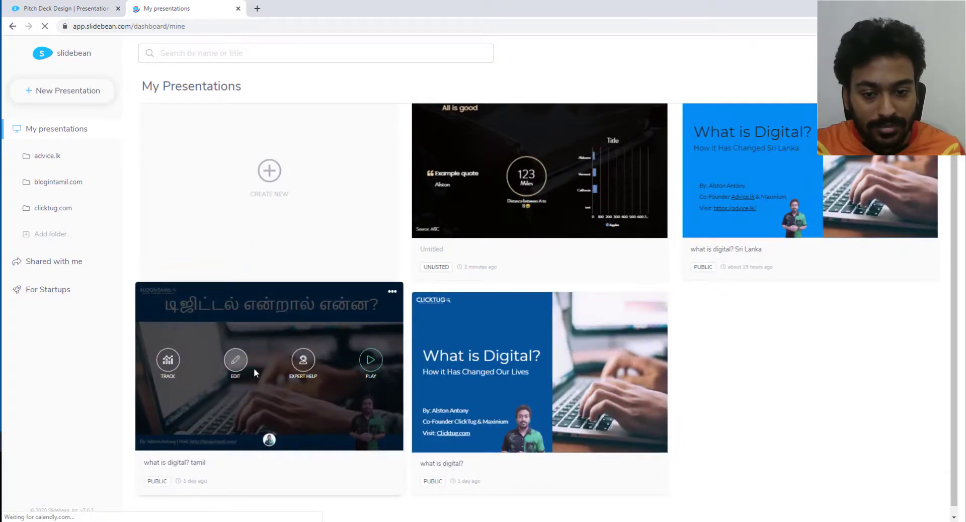
left_click(366, 372)
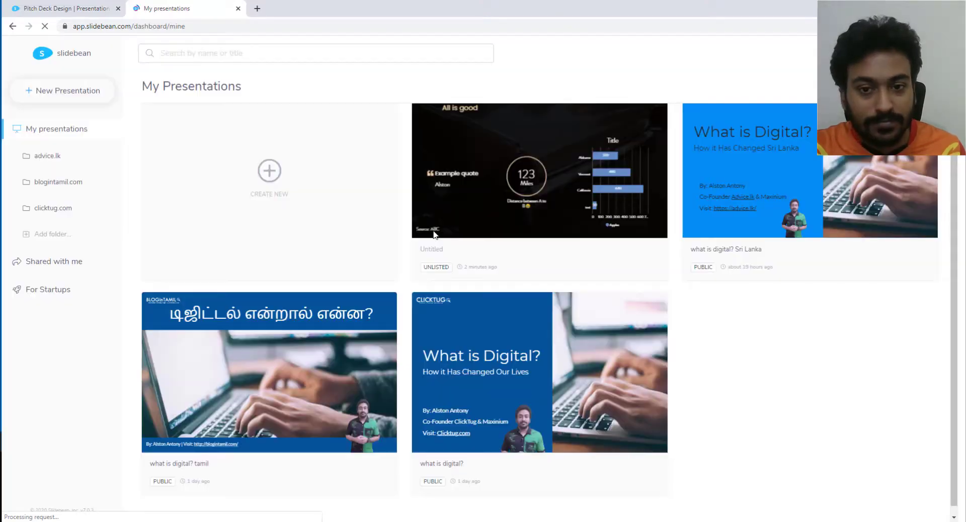
mouse_move(306, 348)
left_click(238, 365)
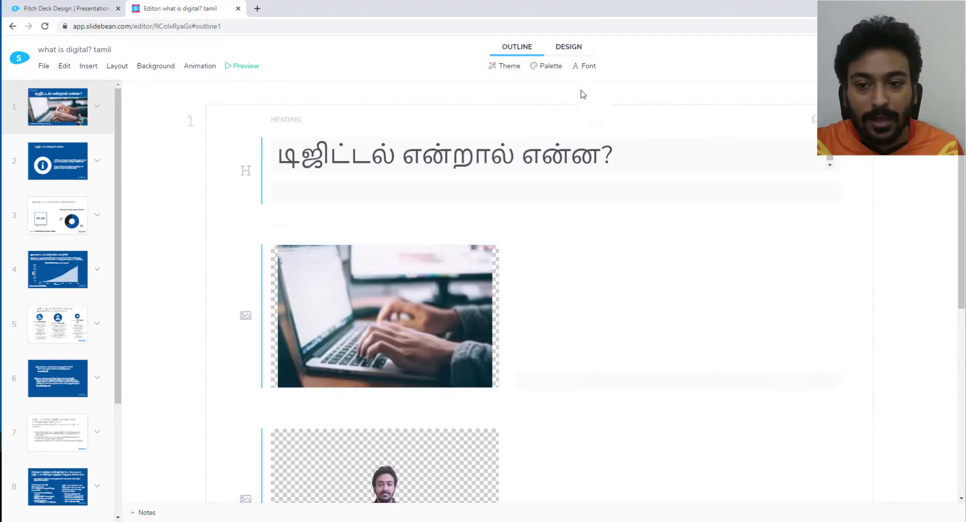
left_click(567, 50)
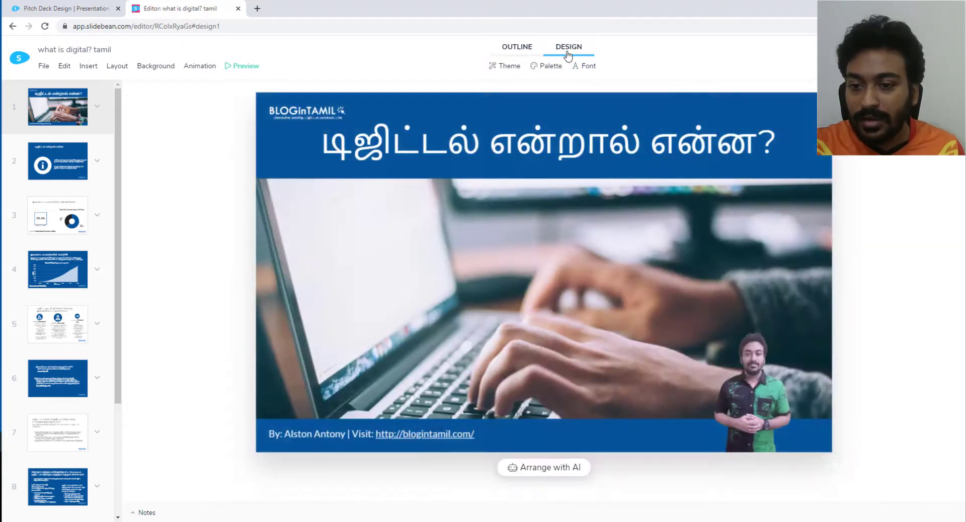